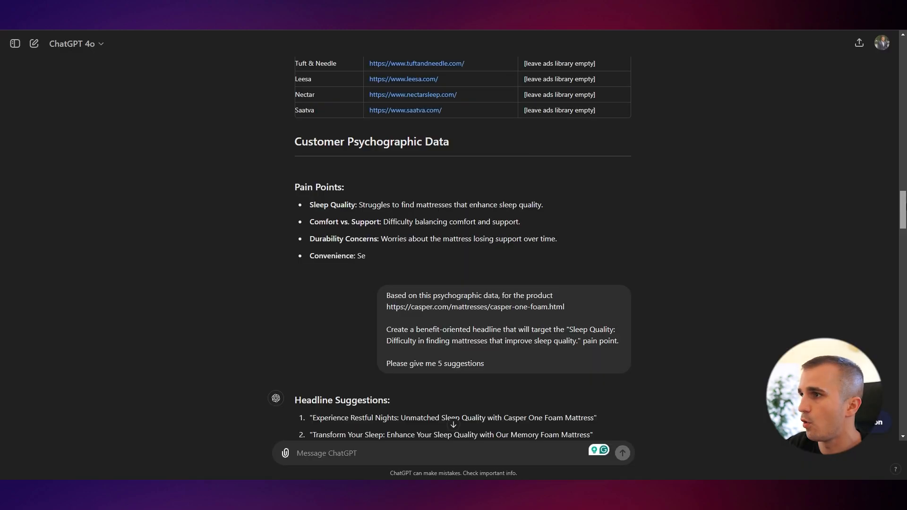
Browse the ad-creation guide, the earlier ChatGPT chat, the Midjourney images and the finished Figma ad
{"action": "mouse_move", "coordinate": [905, 207]}
{"action": "left_mouse_down"}
{"action": "mouse_move", "coordinate": [906, 152]}
{"action": "mouse_move", "coordinate": [905, 222]}
{"action": "left_mouse_up"}
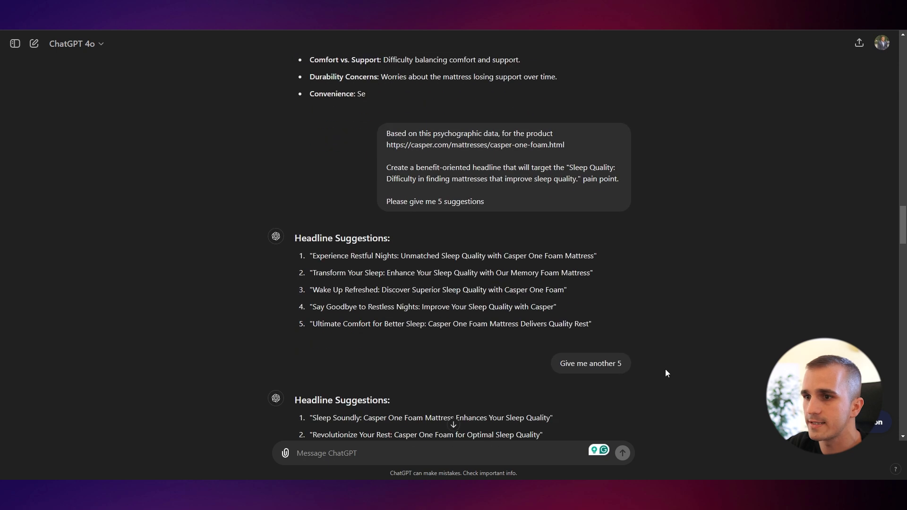
{"action": "key", "text": "alt+Tab"}
{"action": "scroll", "coordinate": [614, 222], "scroll_direction": "down", "scroll_amount": 3}
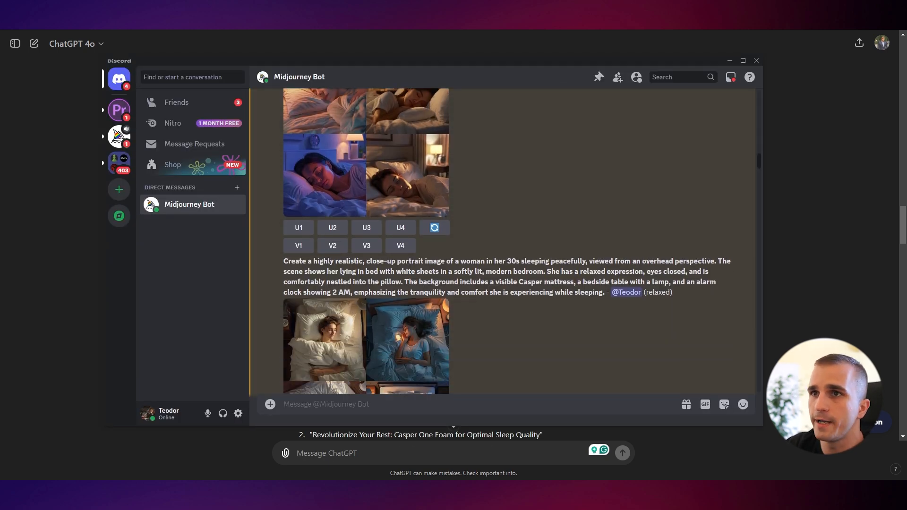
{"action": "key", "text": "alt+Tab"}
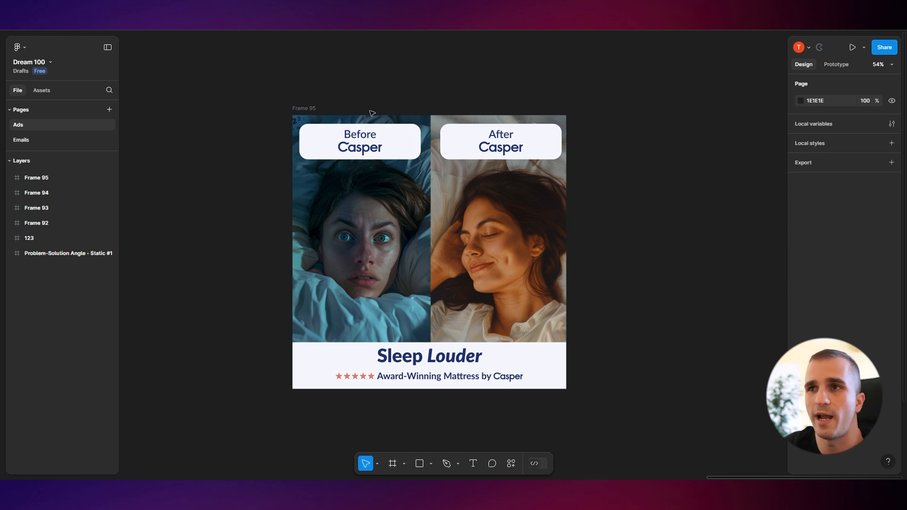
{"action": "key", "text": "alt+Tab"}
{"action": "left_click_drag", "start_coordinate": [903, 330], "coordinate": [906, 71]}
{"action": "scroll", "coordinate": [765, 235], "scroll_direction": "down", "scroll_amount": 10}
{"action": "scroll", "coordinate": [765, 234], "scroll_direction": "up", "scroll_amount": 9}
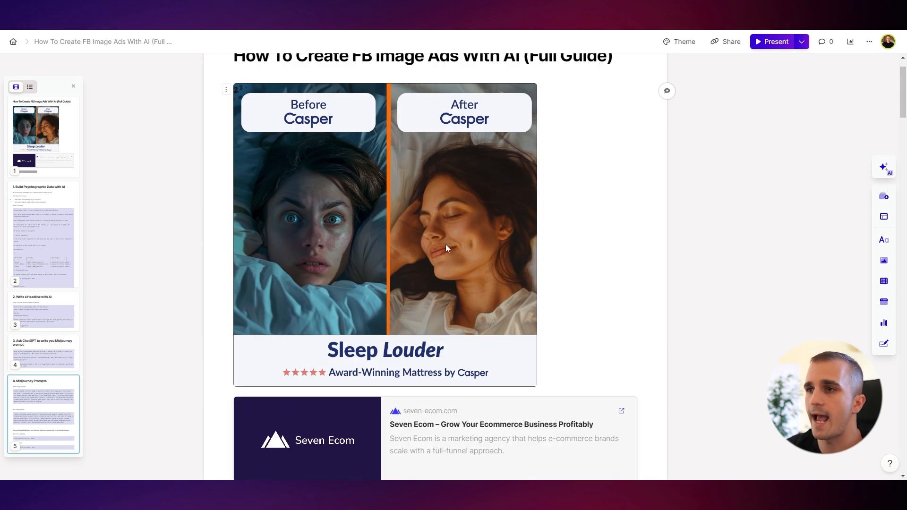
{"action": "scroll", "coordinate": [446, 245], "scroll_direction": "down", "scroll_amount": 10}
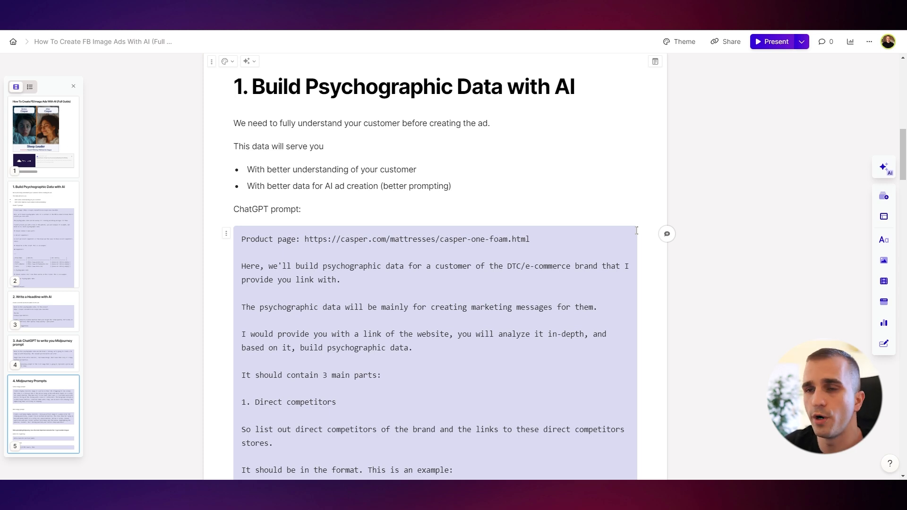
{"action": "scroll", "coordinate": [227, 219], "scroll_direction": "down", "scroll_amount": 1}
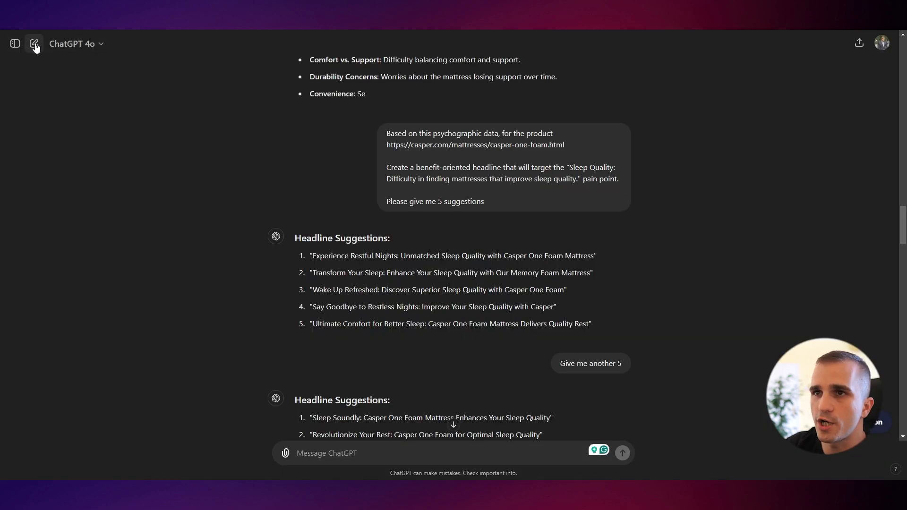
Copy the psychographic-data prompt from section 1 of the guide and paste it into a new ChatGPT chat
{"action": "left_click", "coordinate": [35, 44]}
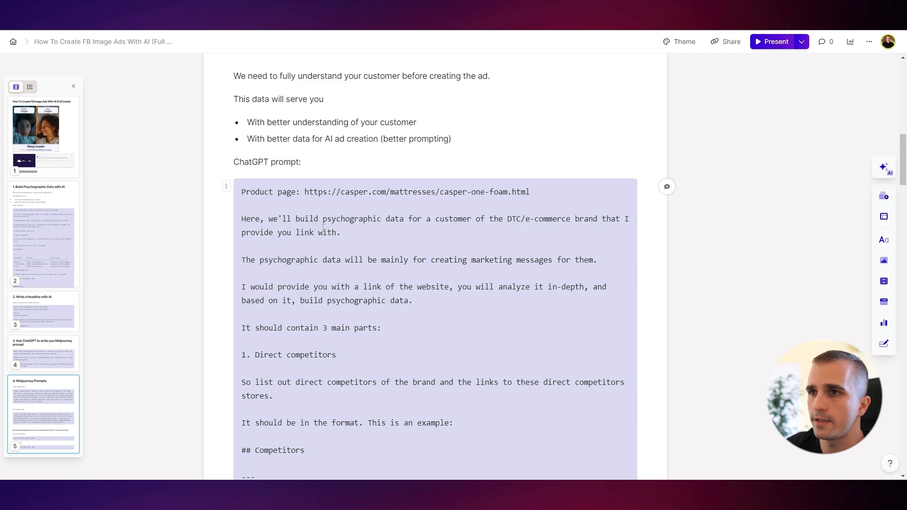
{"action": "scroll", "coordinate": [343, 204], "scroll_direction": "down", "scroll_amount": 5}
{"action": "left_click_drag", "start_coordinate": [240, 191], "coordinate": [460, 321]}
{"action": "scroll", "coordinate": [411, 258], "scroll_direction": "down", "scroll_amount": 15}
{"action": "scroll", "coordinate": [460, 287], "scroll_direction": "down", "scroll_amount": 2}
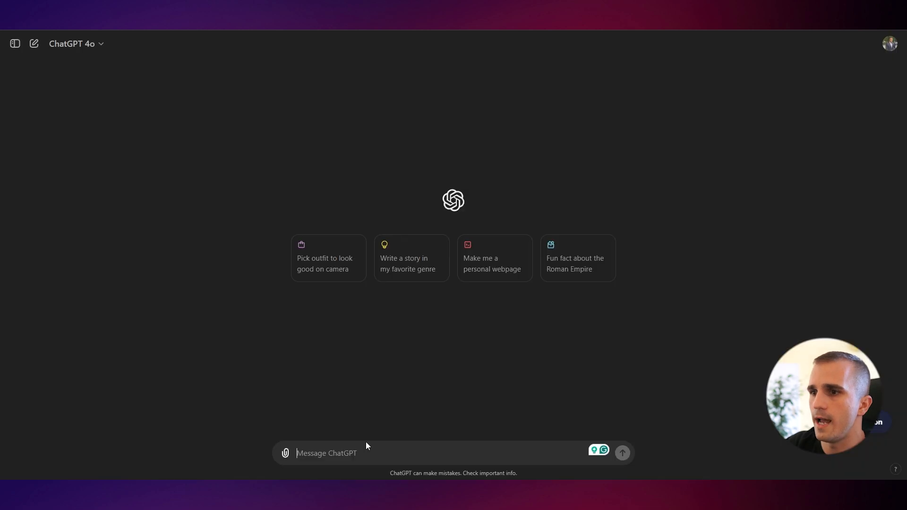
{"action": "key", "text": "ctrl+v"}
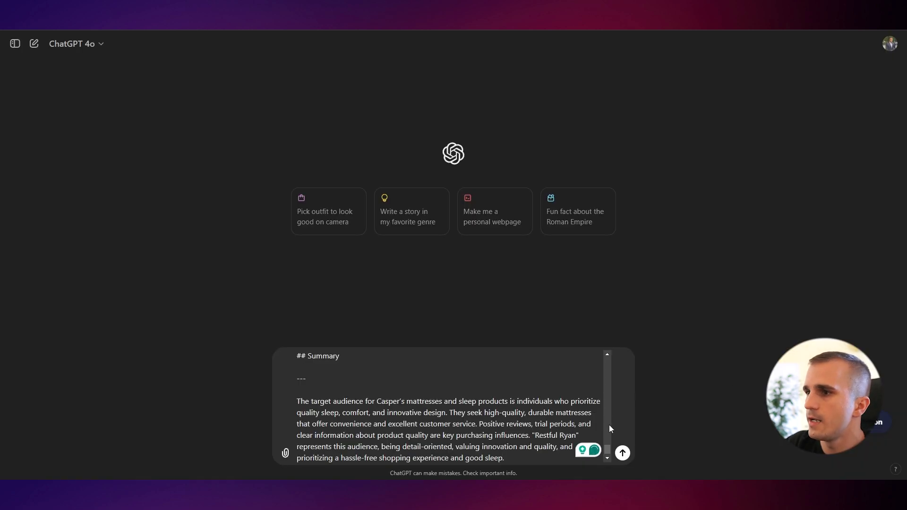
Check the pasted prompt against the Casper One mattress product page, then send it to ChatGPT
{"action": "left_click_drag", "start_coordinate": [610, 453], "coordinate": [722, 345]}
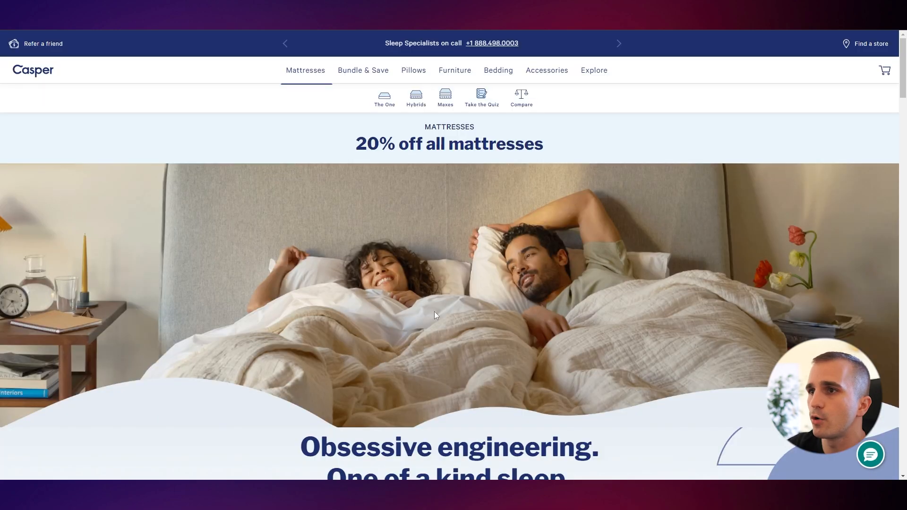
{"action": "scroll", "coordinate": [454, 283], "scroll_direction": "down", "scroll_amount": 5}
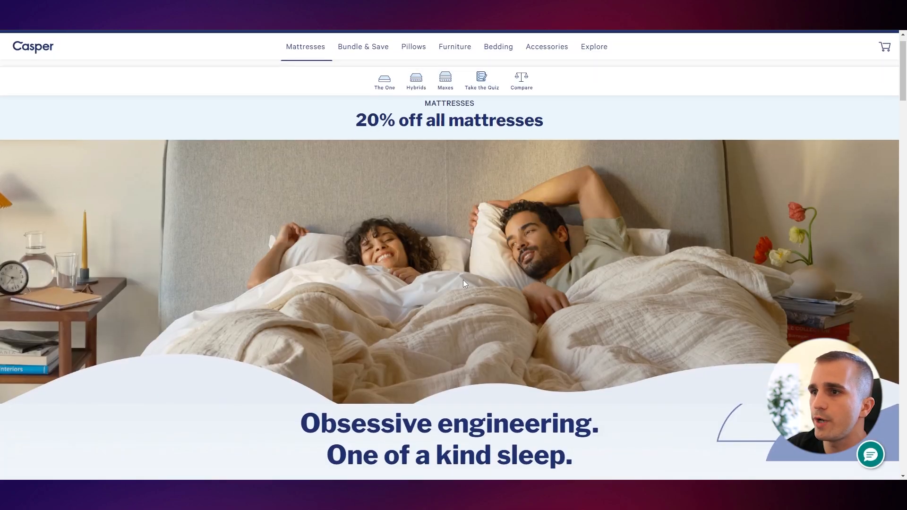
{"action": "scroll", "coordinate": [571, 301], "scroll_direction": "down", "scroll_amount": 5}
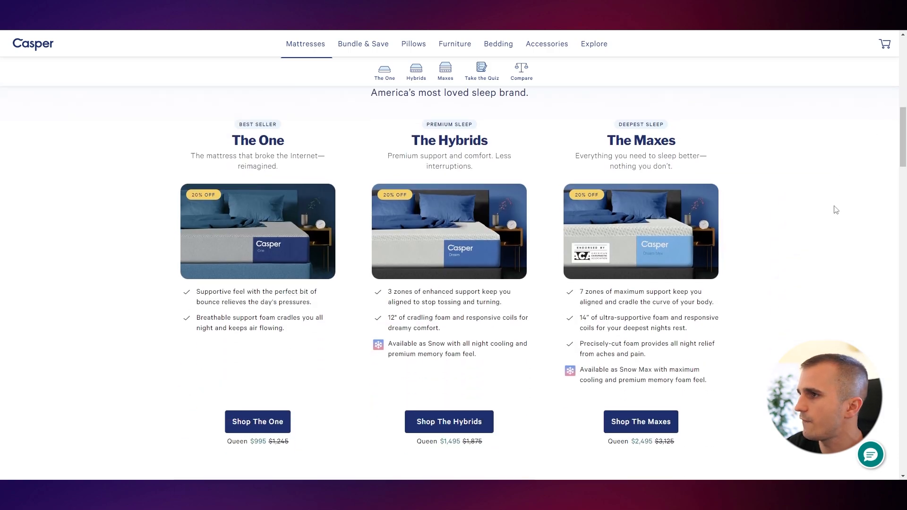
{"action": "scroll", "coordinate": [832, 208], "scroll_direction": "up", "scroll_amount": 10}
{"action": "scroll", "coordinate": [514, 270], "scroll_direction": "down", "scroll_amount": 3}
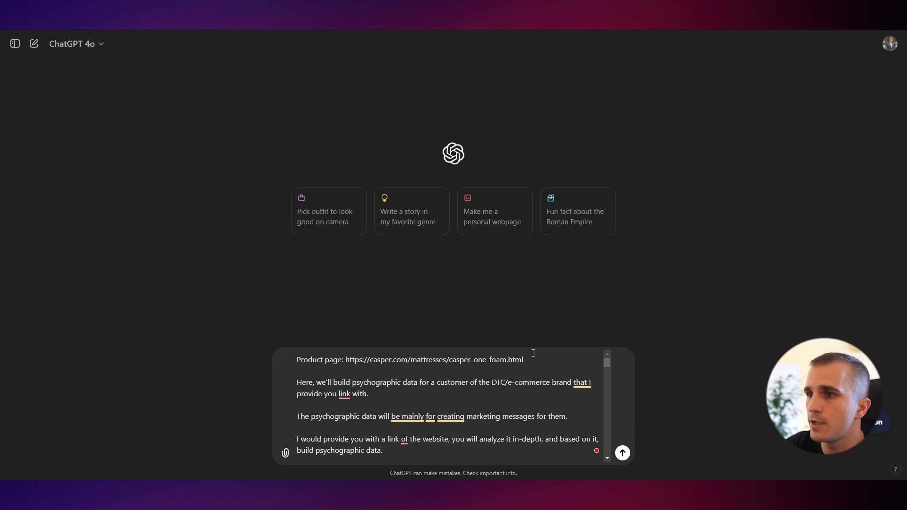
{"action": "left_click_drag", "start_coordinate": [524, 360], "coordinate": [350, 363]}
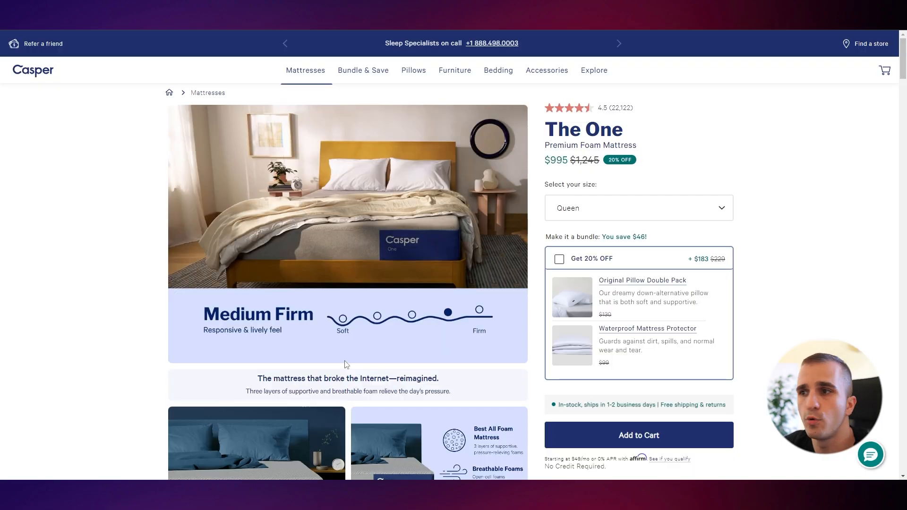
{"action": "left_click_drag", "start_coordinate": [904, 69], "coordinate": [906, 105]}
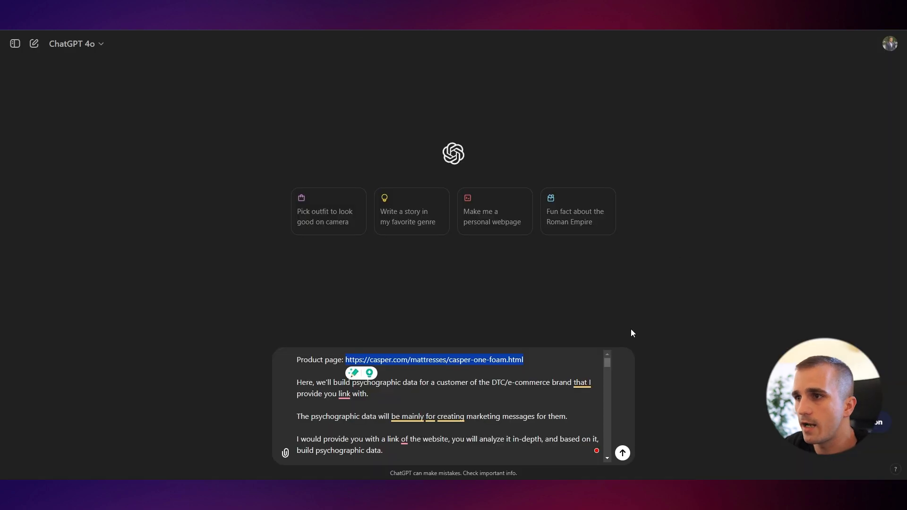
{"action": "left_click", "coordinate": [525, 392]}
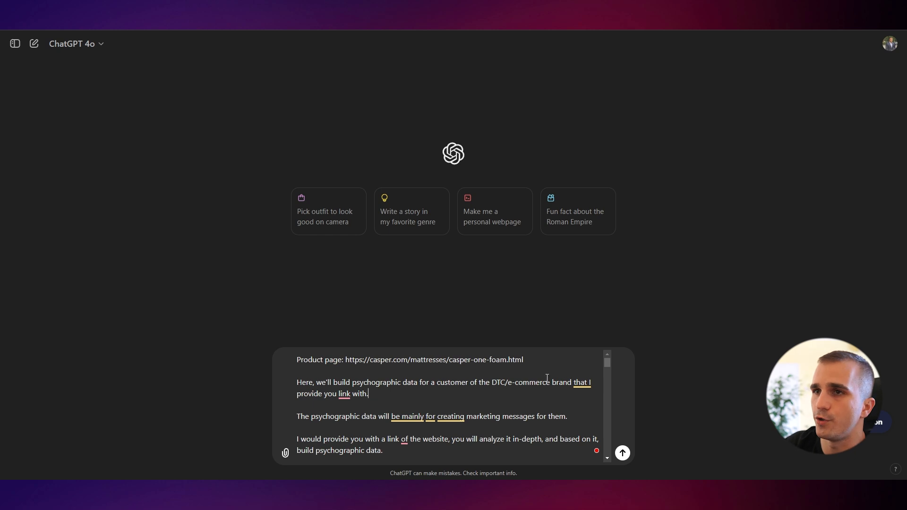
{"action": "key", "text": "Return"}
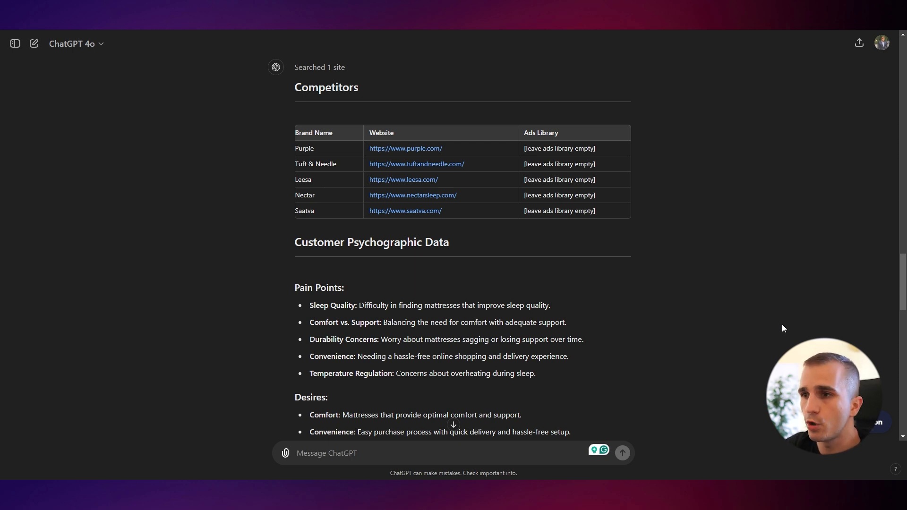
Read through ChatGPT's competitor table, customer psychographic data, persona and summary
{"action": "scroll", "coordinate": [387, 331], "scroll_direction": "down", "scroll_amount": 1}
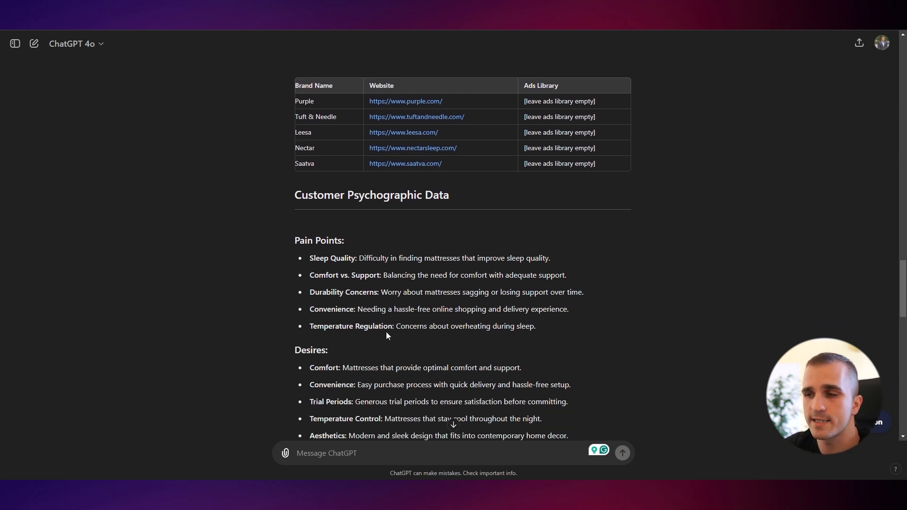
{"action": "scroll", "coordinate": [388, 333], "scroll_direction": "down", "scroll_amount": 3}
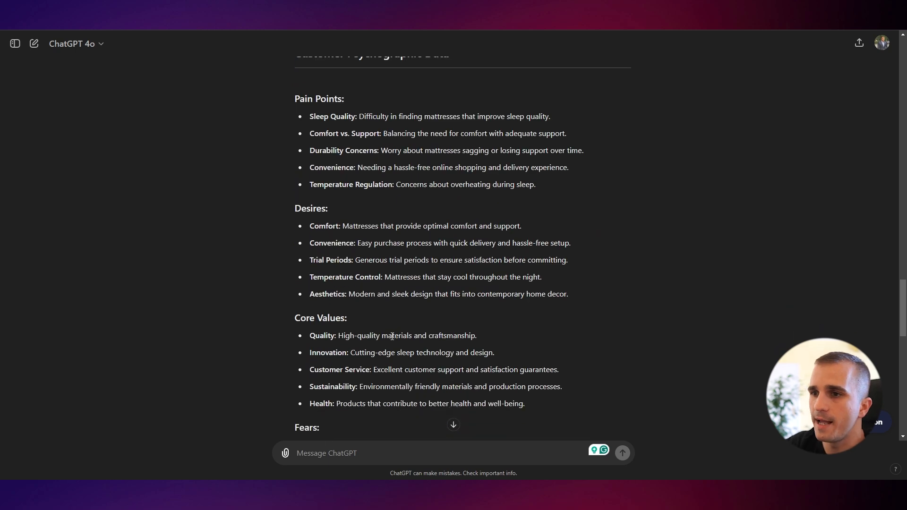
{"action": "scroll", "coordinate": [366, 314], "scroll_direction": "down", "scroll_amount": 1}
{"action": "scroll", "coordinate": [373, 316], "scroll_direction": "down", "scroll_amount": 3}
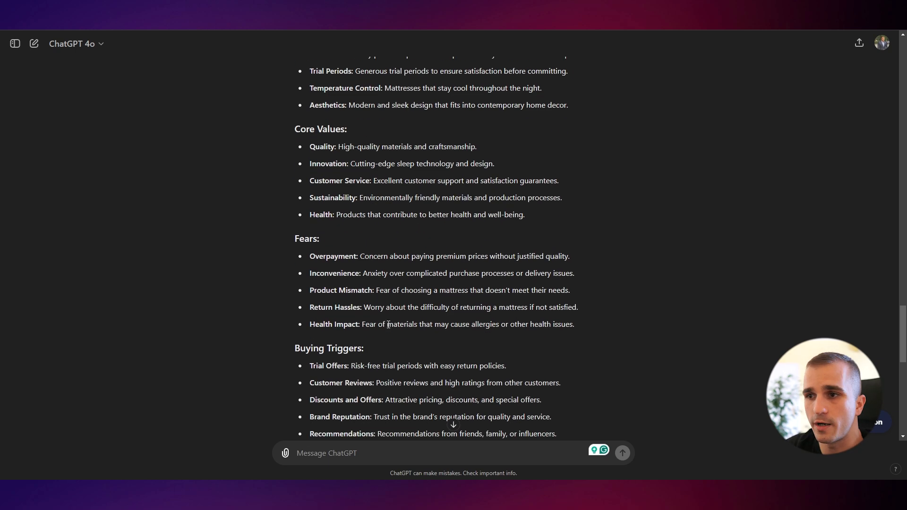
{"action": "scroll", "coordinate": [359, 322], "scroll_direction": "down", "scroll_amount": 4}
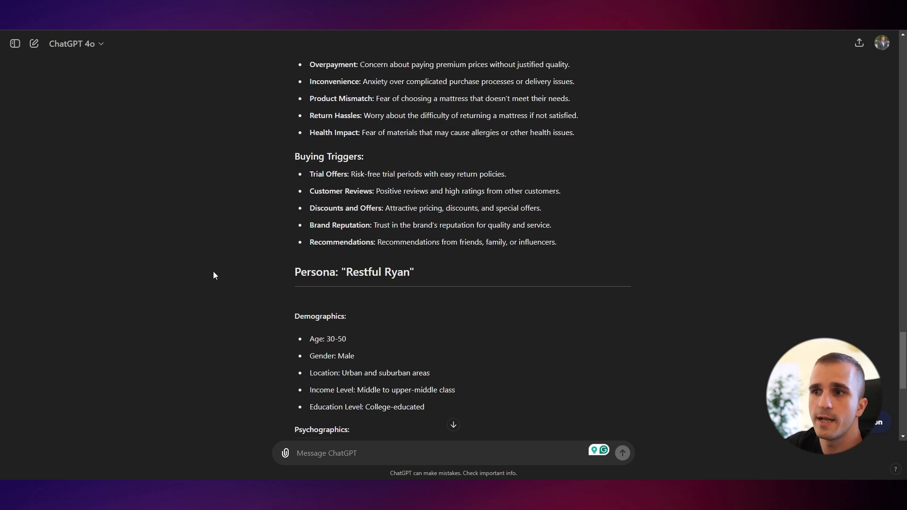
{"action": "scroll", "coordinate": [214, 272], "scroll_direction": "down", "scroll_amount": 2}
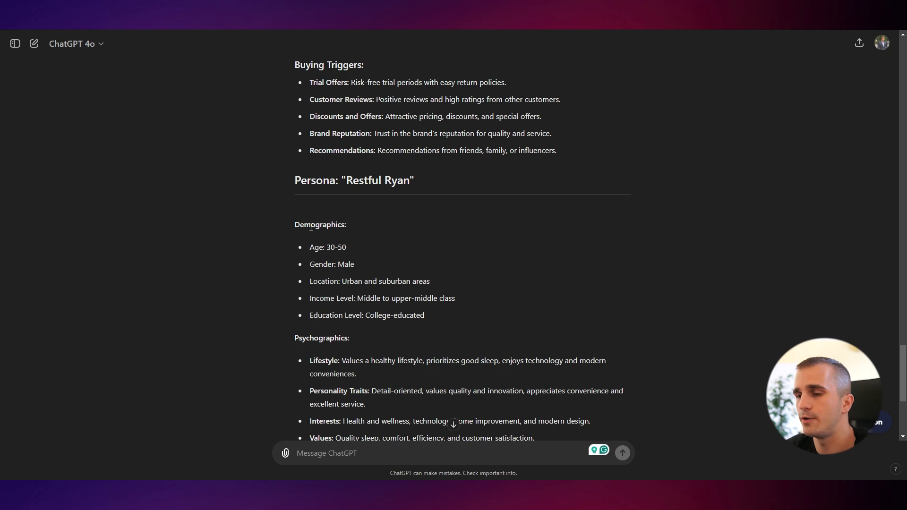
{"action": "scroll", "coordinate": [281, 260], "scroll_direction": "down", "scroll_amount": 3}
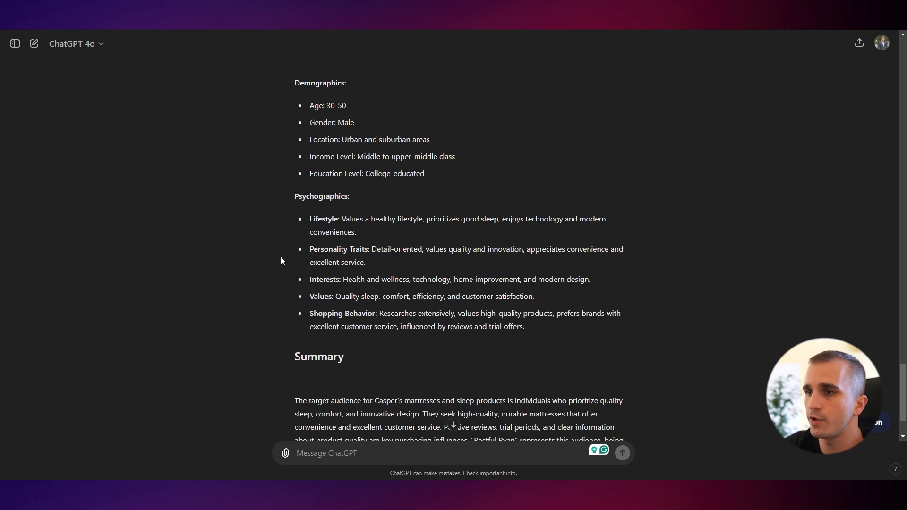
{"action": "scroll", "coordinate": [281, 259], "scroll_direction": "down", "scroll_amount": 2}
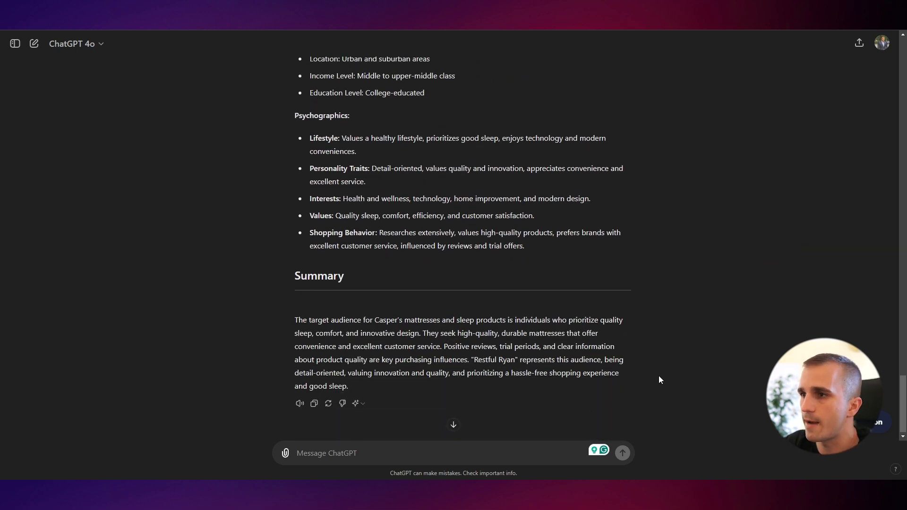
{"action": "scroll", "coordinate": [658, 377], "scroll_direction": "up", "scroll_amount": 10}
{"action": "scroll", "coordinate": [643, 371], "scroll_direction": "up", "scroll_amount": 2}
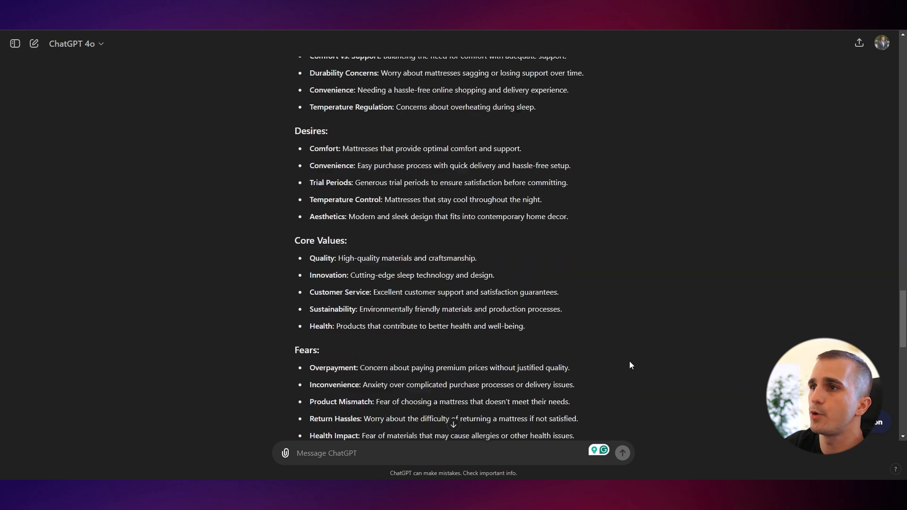
{"action": "scroll", "coordinate": [552, 340], "scroll_direction": "up", "scroll_amount": 4}
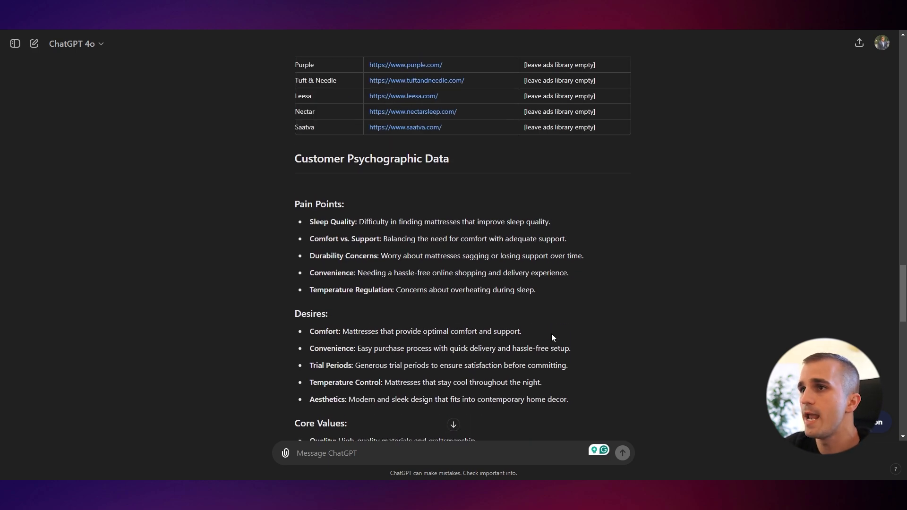
{"action": "scroll", "coordinate": [234, 267], "scroll_direction": "up", "scroll_amount": 12}
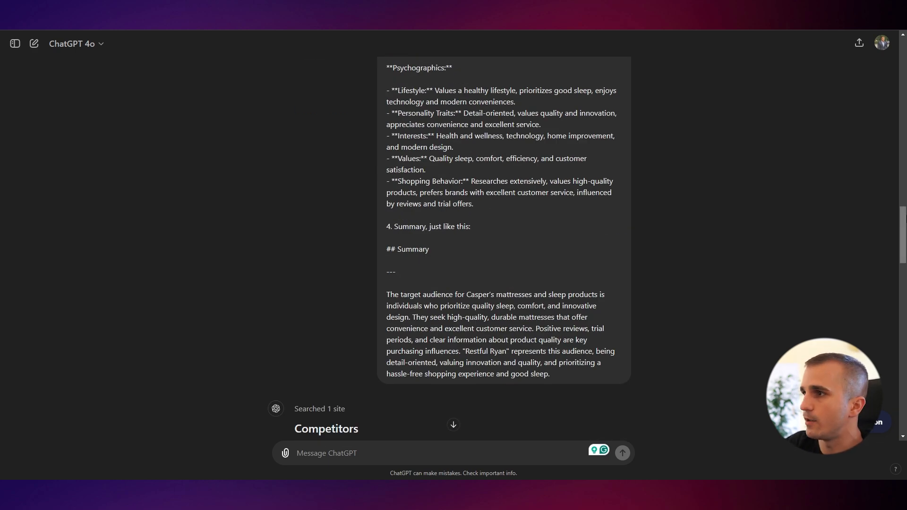
{"action": "left_click_drag", "start_coordinate": [906, 219], "coordinate": [905, 273]}
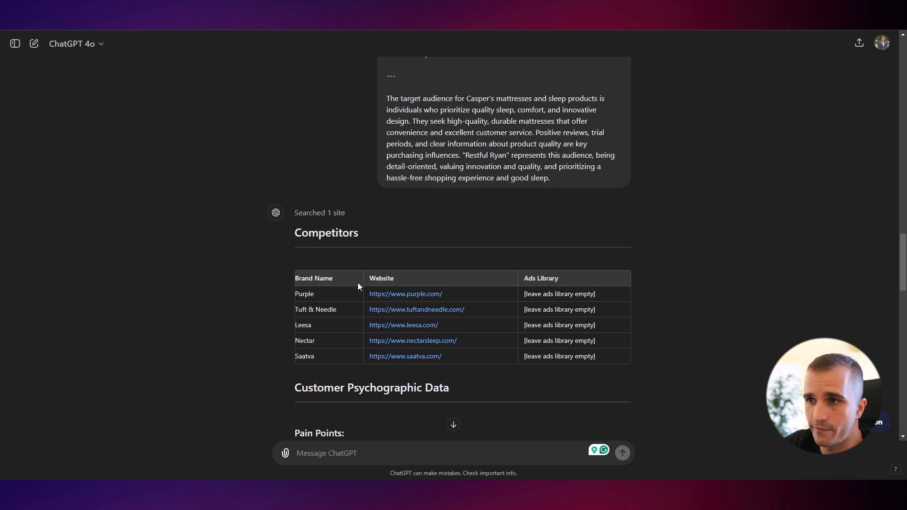
{"action": "scroll", "coordinate": [625, 259], "scroll_direction": "down", "scroll_amount": 3}
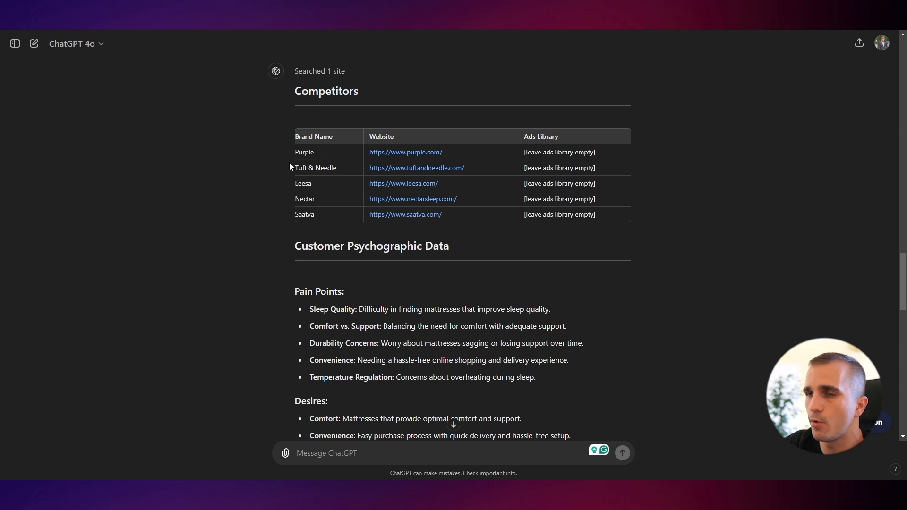
{"action": "scroll", "coordinate": [188, 333], "scroll_direction": "down", "scroll_amount": 1}
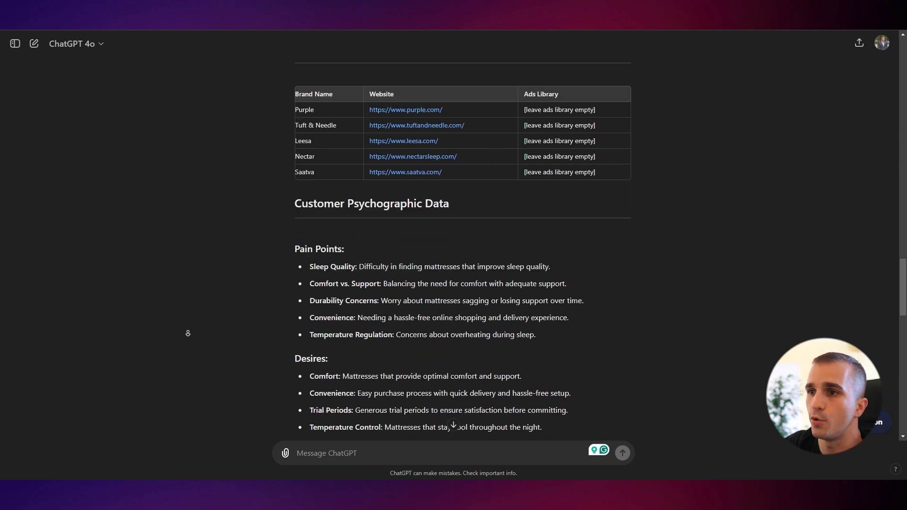
{"action": "scroll", "coordinate": [188, 334], "scroll_direction": "down", "scroll_amount": 10}
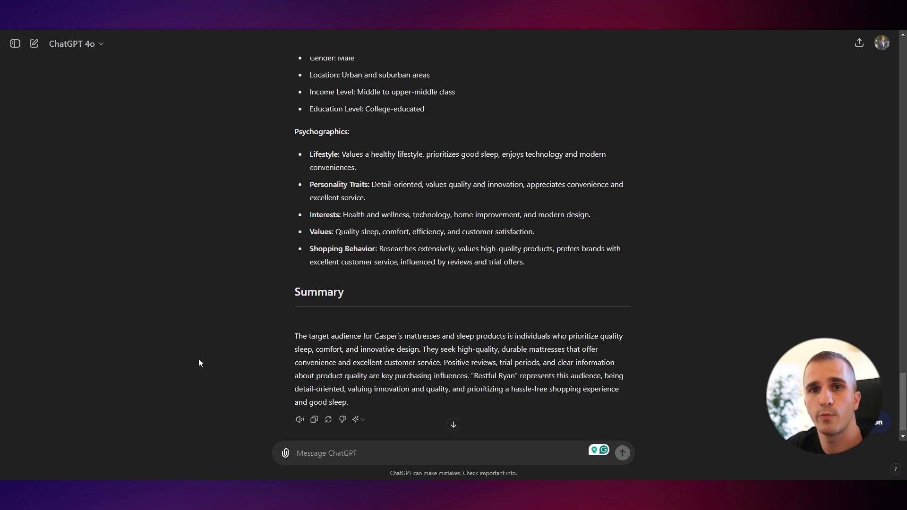
{"action": "scroll", "coordinate": [199, 358], "scroll_direction": "up", "scroll_amount": 5}
{"action": "scroll", "coordinate": [199, 358], "scroll_direction": "down", "scroll_amount": 5}
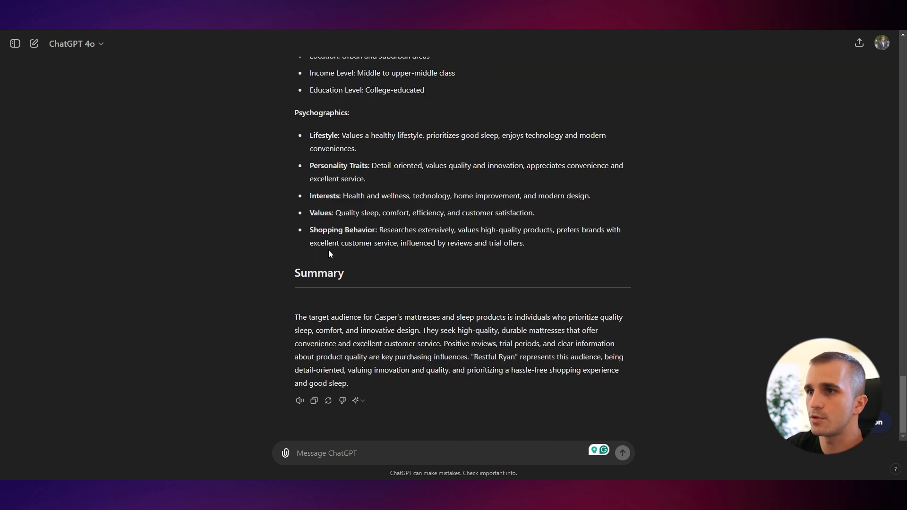
Select the headline-writing prompt in section 2 of the guide
{"action": "key", "text": "ctrl+Tab"}
{"action": "scroll", "coordinate": [335, 250], "scroll_direction": "down", "scroll_amount": 3}
{"action": "scroll", "coordinate": [305, 166], "scroll_direction": "down", "scroll_amount": 2}
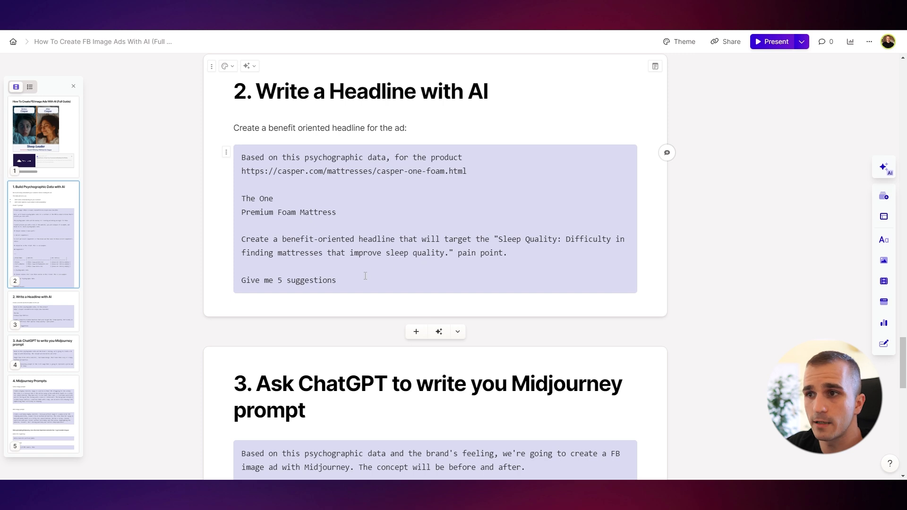
{"action": "left_click_drag", "start_coordinate": [359, 281], "coordinate": [238, 150]}
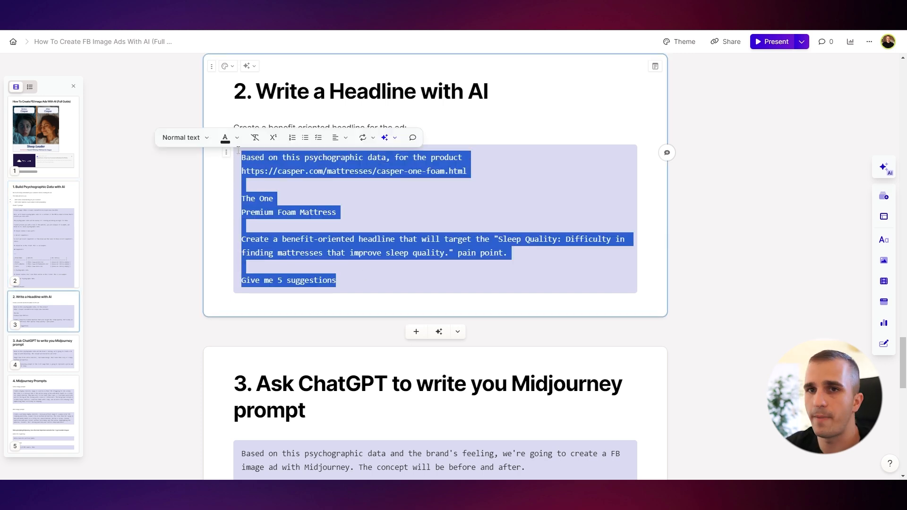
{"action": "key", "text": "ctrl+Tab"}
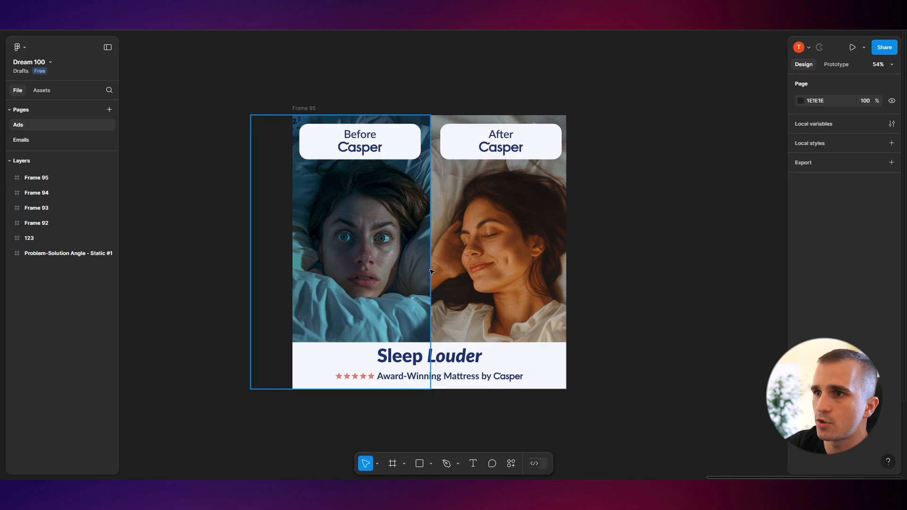
Paste the headline-writing prompt into the ChatGPT message box
{"action": "key", "text": "ctrl+Tab"}
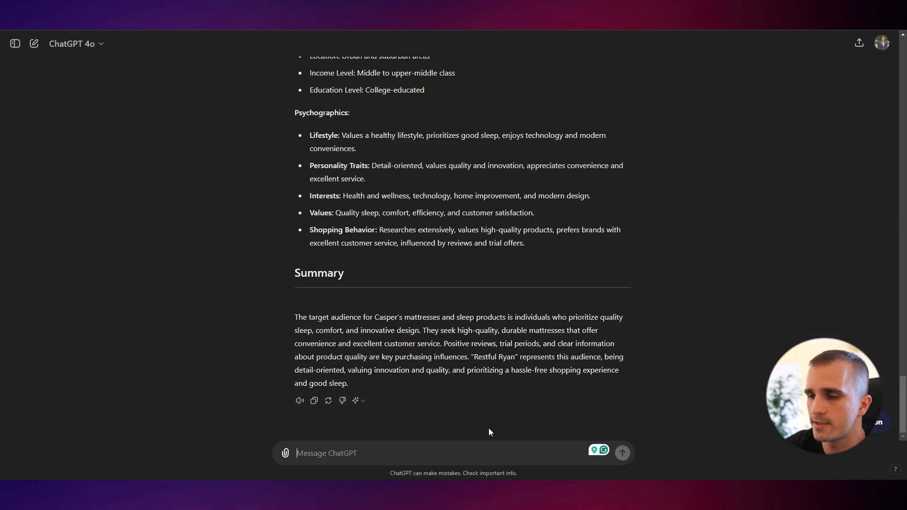
{"action": "key", "text": "ctrl+v"}
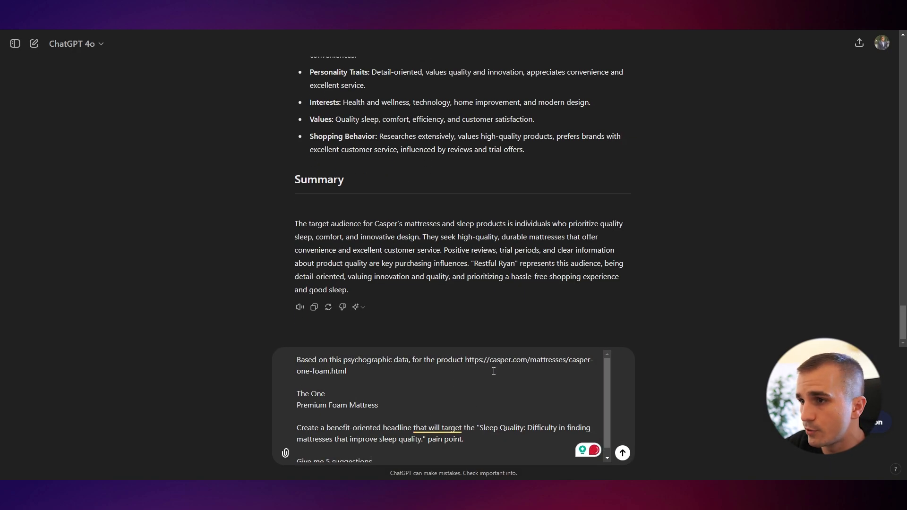
{"action": "left_click_drag", "start_coordinate": [465, 361], "coordinate": [477, 372]}
{"action": "left_click", "coordinate": [488, 380]}
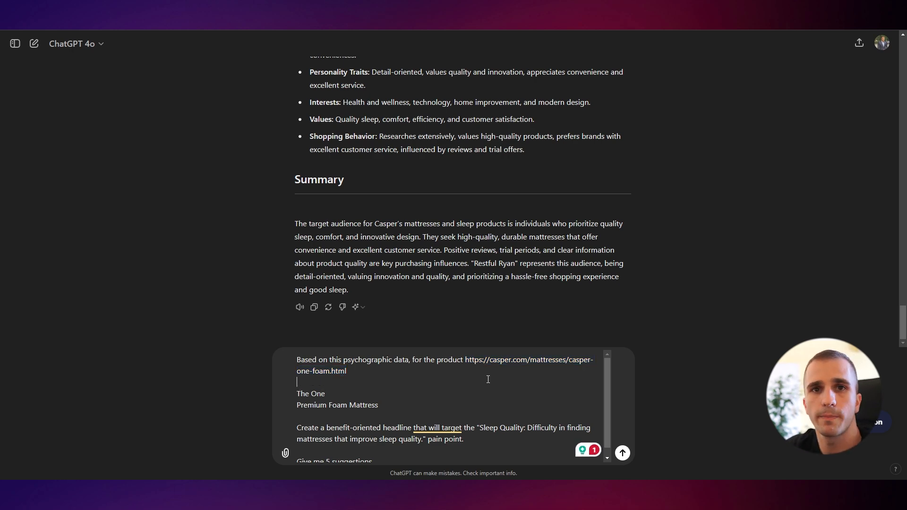
{"action": "scroll", "coordinate": [177, 268], "scroll_direction": "up", "scroll_amount": 2}
{"action": "scroll", "coordinate": [177, 267], "scroll_direction": "down", "scroll_amount": 2}
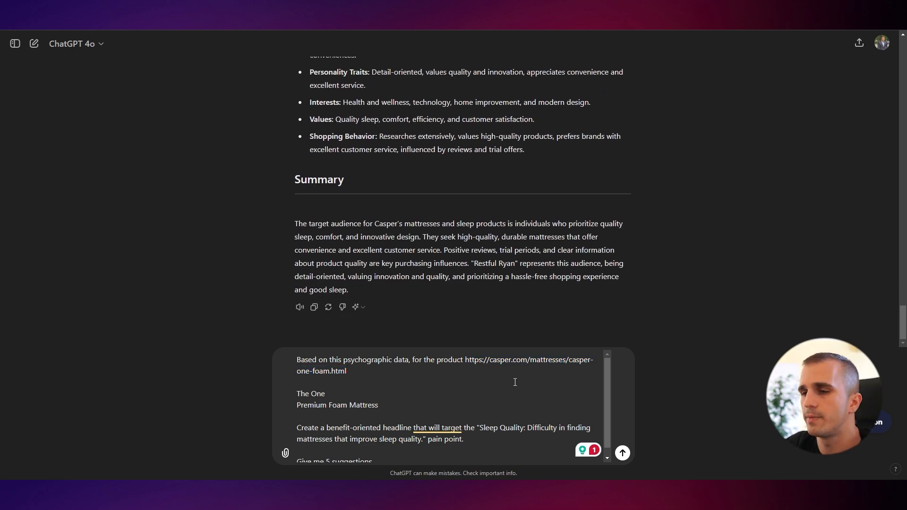
Replace the pain point in the prompt with the Sleep Quality pain point from ChatGPT's psychographic data, then send it
{"action": "middle_click", "coordinate": [201, 319]}
{"action": "middle_click", "coordinate": [178, 426]}
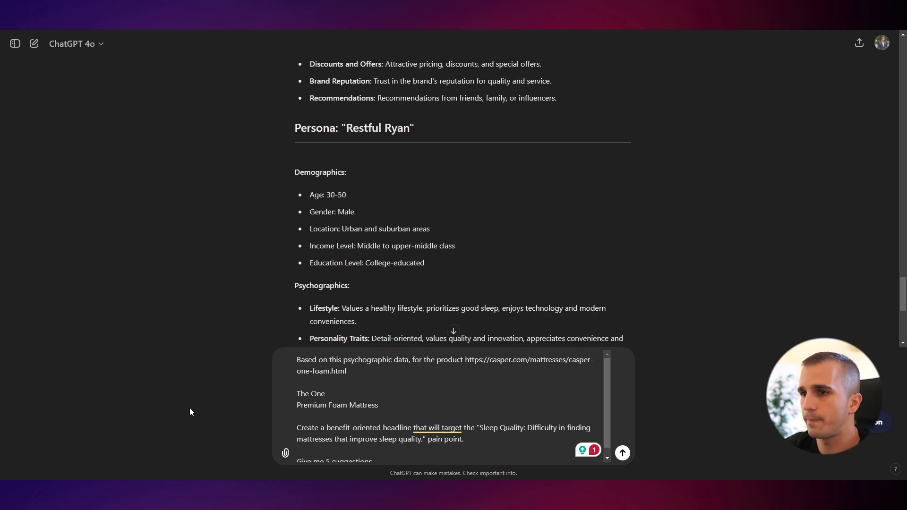
{"action": "scroll", "coordinate": [593, 367], "scroll_direction": "down", "scroll_amount": 5}
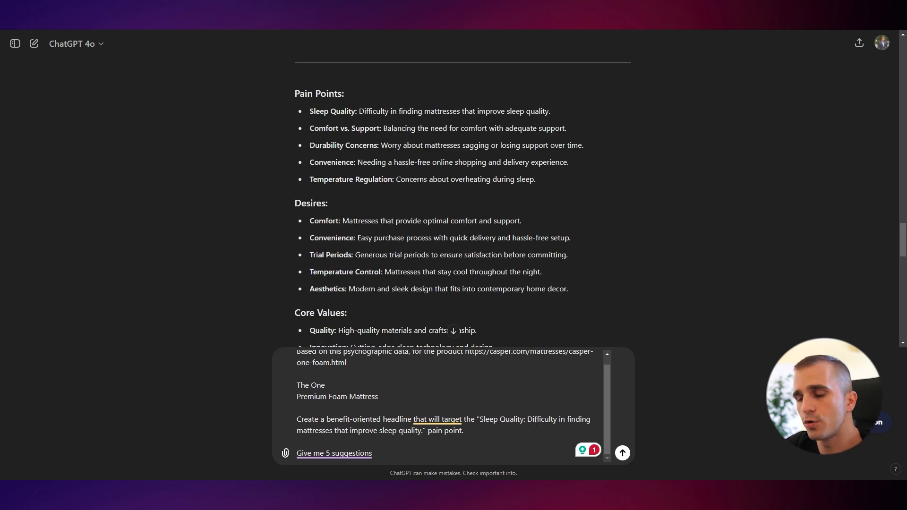
{"action": "left_click_drag", "start_coordinate": [464, 431], "coordinate": [480, 422]}
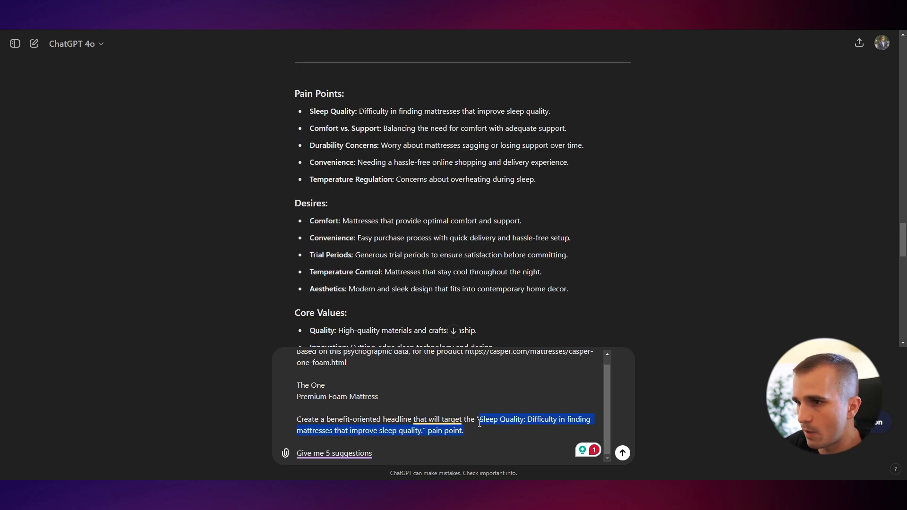
{"action": "left_click", "coordinate": [580, 419]}
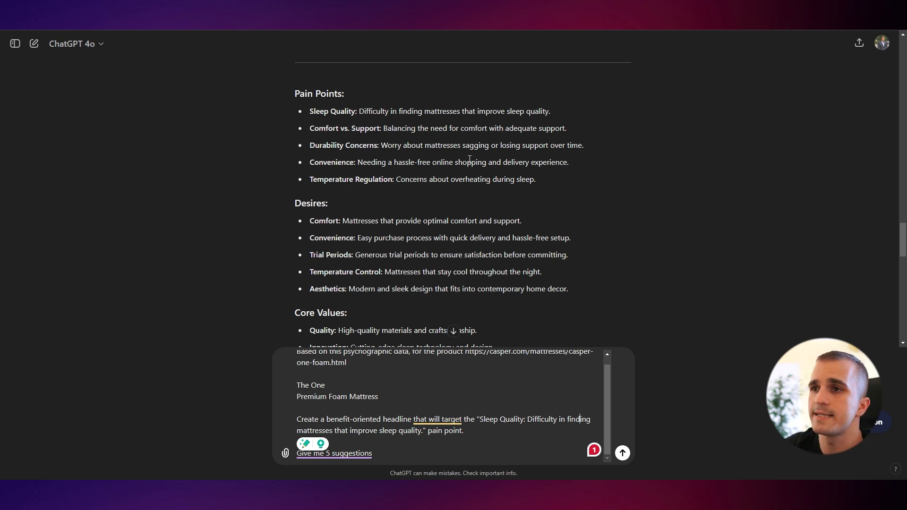
{"action": "scroll", "coordinate": [455, 173], "scroll_direction": "up", "scroll_amount": 1}
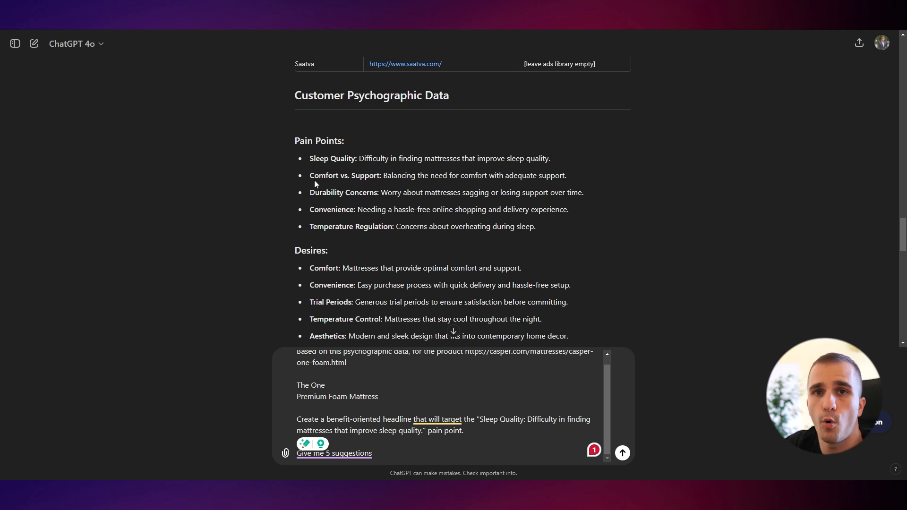
{"action": "left_click_drag", "start_coordinate": [310, 158], "coordinate": [552, 161]}
{"action": "key", "text": "ctrl+c"}
{"action": "left_click_drag", "start_coordinate": [480, 419], "coordinate": [422, 428]}
{"action": "key", "text": "ctrl+v"}
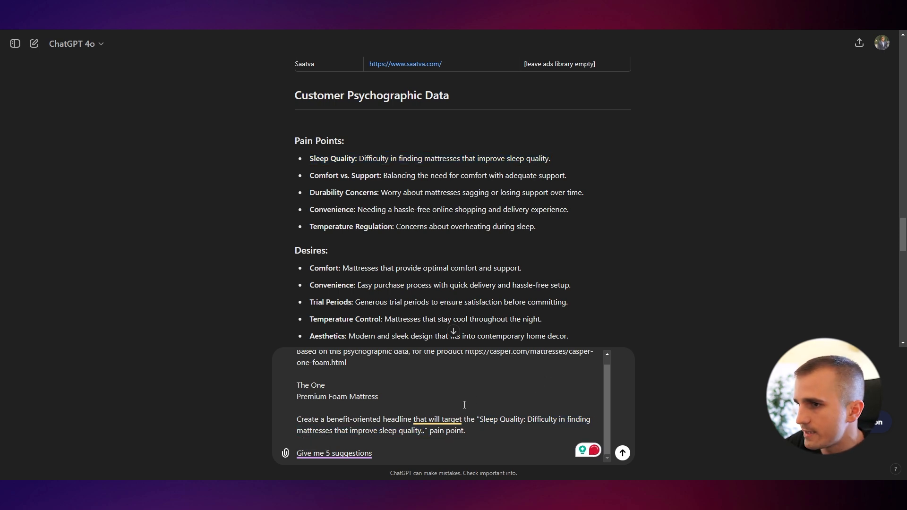
{"action": "key", "text": "BackSpace"}
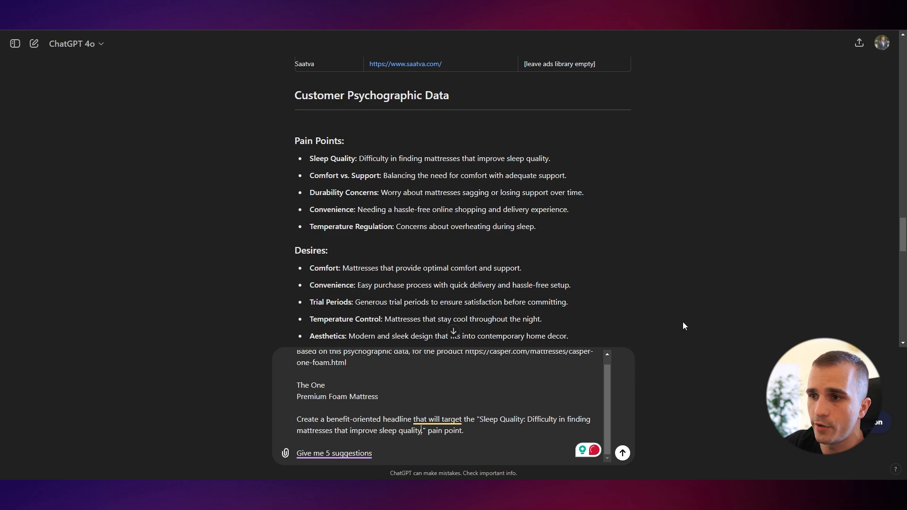
{"action": "key", "text": "Return"}
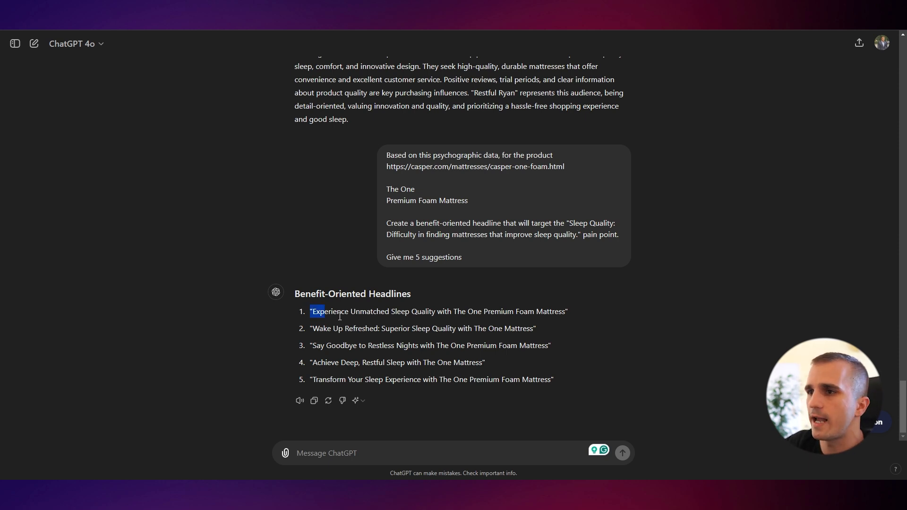
Ask ChatGPT to give another 5 headline suggestions with a maximum of 4-5 words
{"action": "left_click_drag", "start_coordinate": [339, 316], "coordinate": [589, 334]}
{"action": "left_click", "coordinate": [590, 334]}
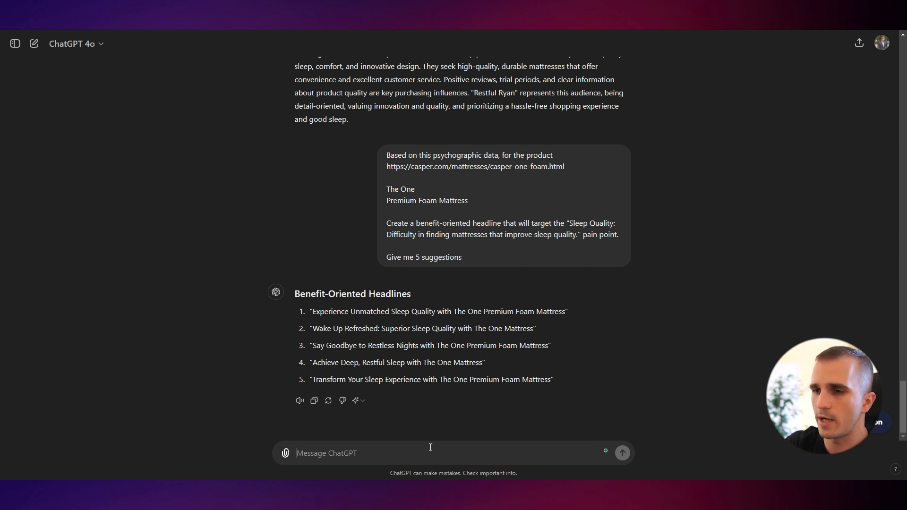
{"action": "type", "text": "Give me another 5 su"}
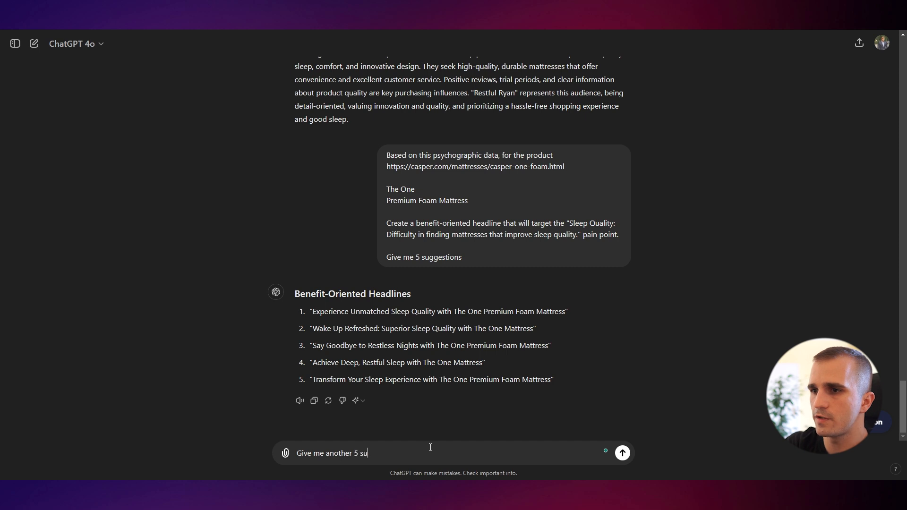
{"action": "type", "text": "ggs that will have ma"}
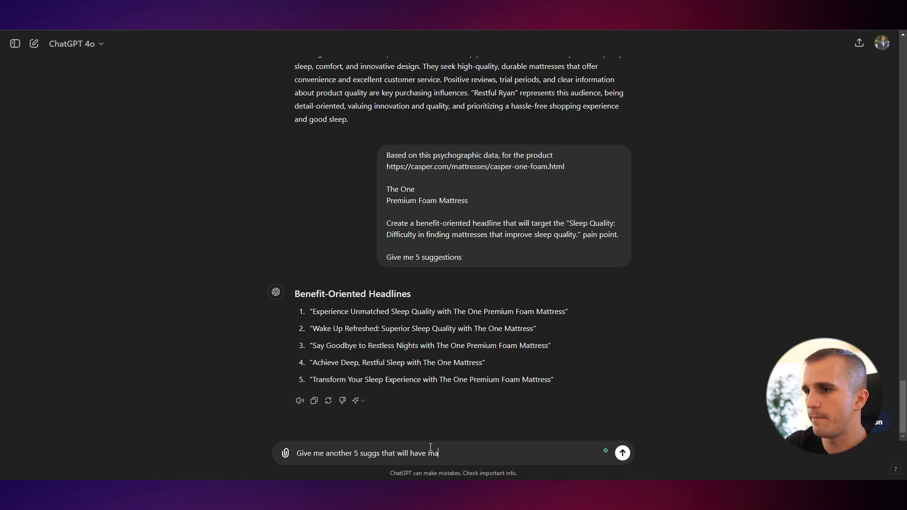
{"action": "type", "text": "x 4-5 words"}
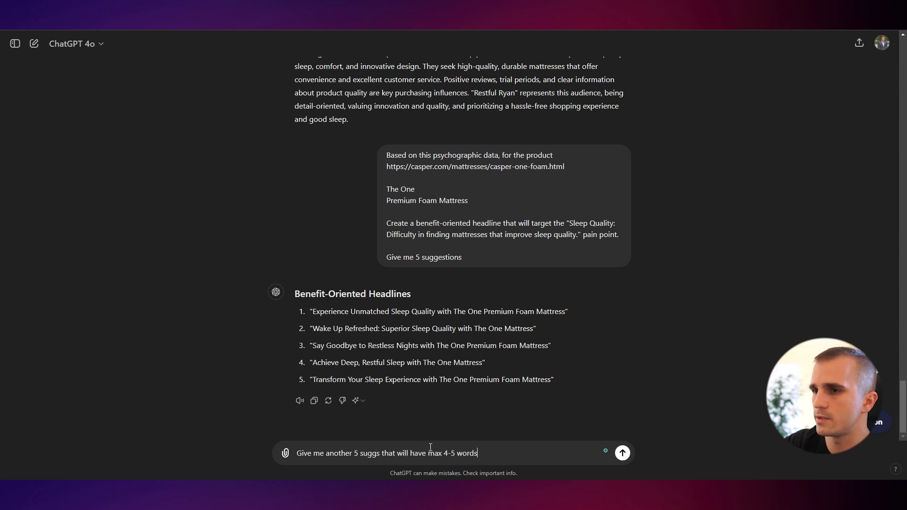
{"action": "key", "text": "Return"}
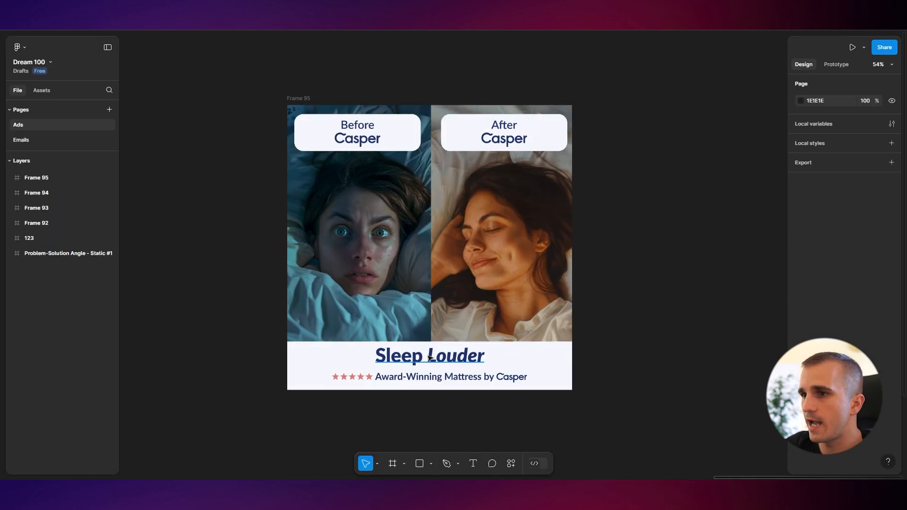
Compare the existing Before/After ad design with the new short headline suggestions
{"action": "scroll", "coordinate": [476, 335], "scroll_direction": "up", "scroll_amount": 5}
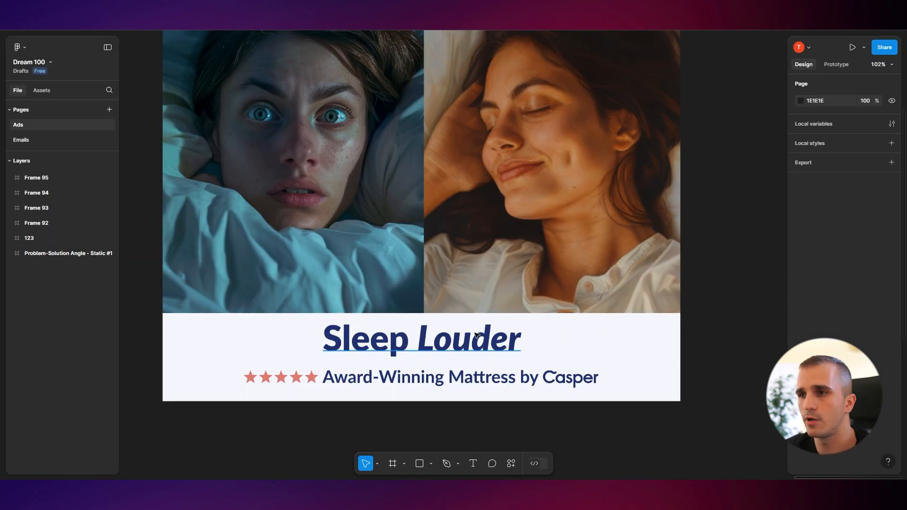
{"action": "key", "text": "ctrl+Tab"}
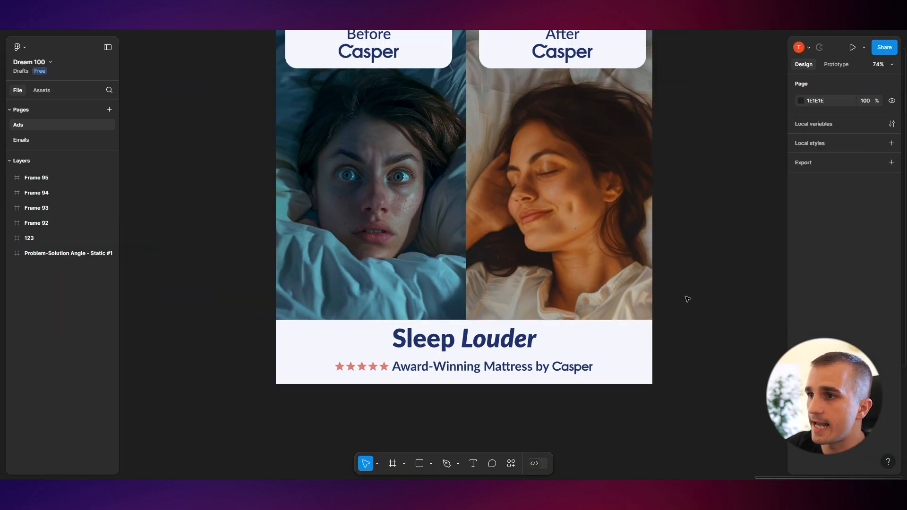
{"action": "scroll", "coordinate": [688, 299], "scroll_direction": "down", "scroll_amount": 3}
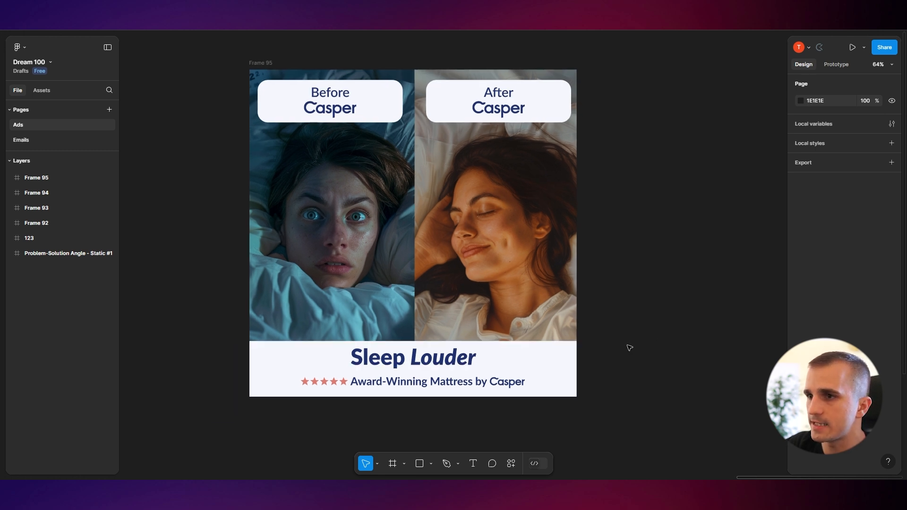
{"action": "scroll", "coordinate": [627, 345], "scroll_direction": "up", "scroll_amount": 3}
{"action": "scroll", "coordinate": [695, 311], "scroll_direction": "down", "scroll_amount": 2}
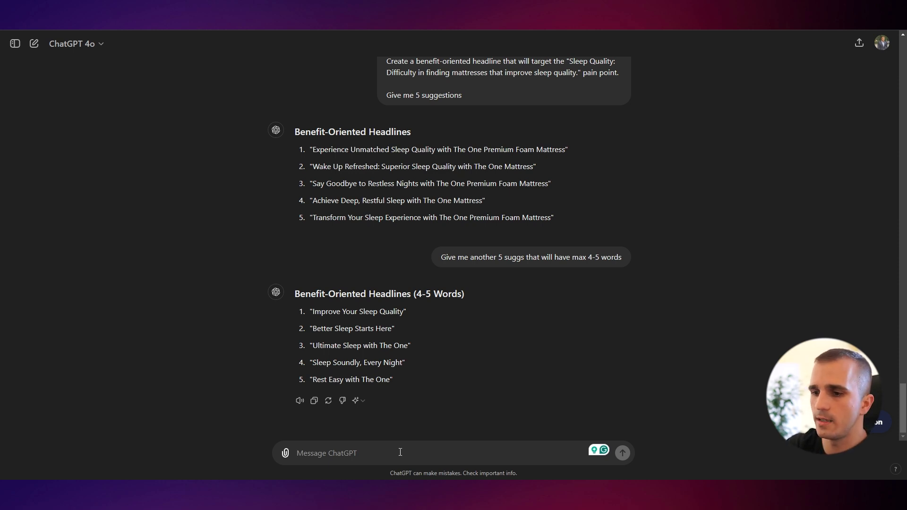
Ask ChatGPT for the top 5 FB image ad concept ideas based on the 4th headline
{"action": "type", "text": "Based on the 4th he"}
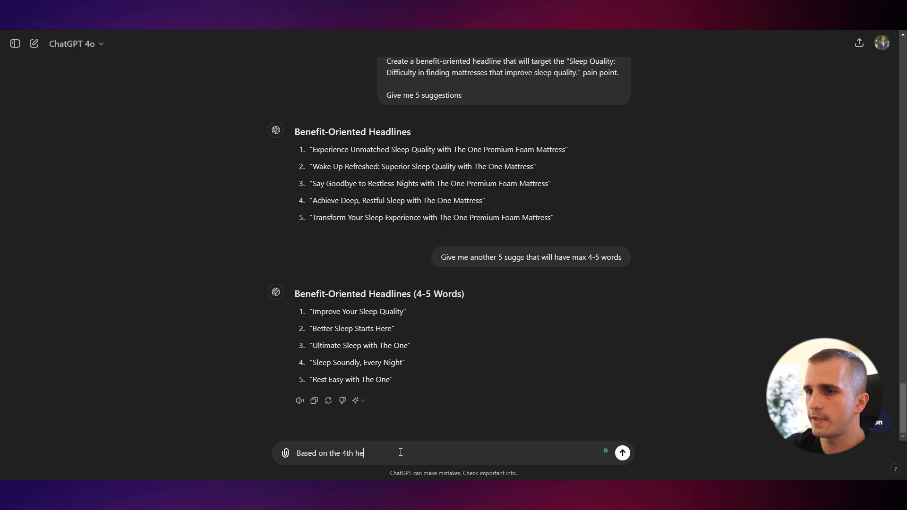
{"action": "type", "text": "adline, give me top 5 id"}
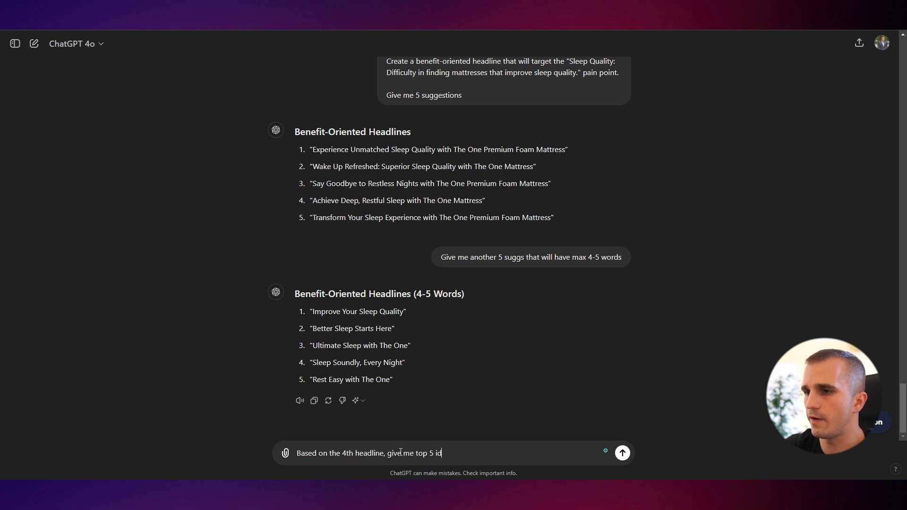
{"action": "type", "text": "eas for the concept of the FB"}
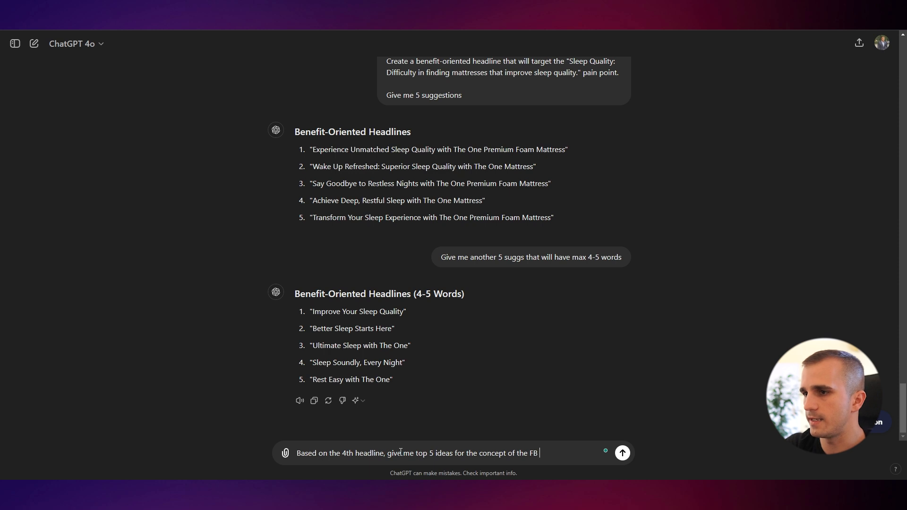
{"action": "type", "text": " image ad"}
{"action": "key", "text": "Return"}
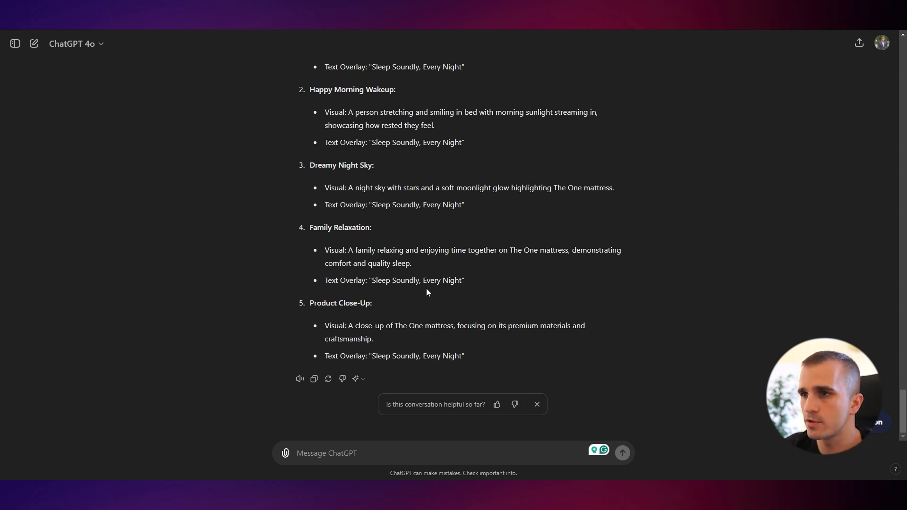
Review the five ad concepts, then ask ChatGPT to give another 5 concepts
{"action": "scroll", "coordinate": [426, 289], "scroll_direction": "up", "scroll_amount": 2}
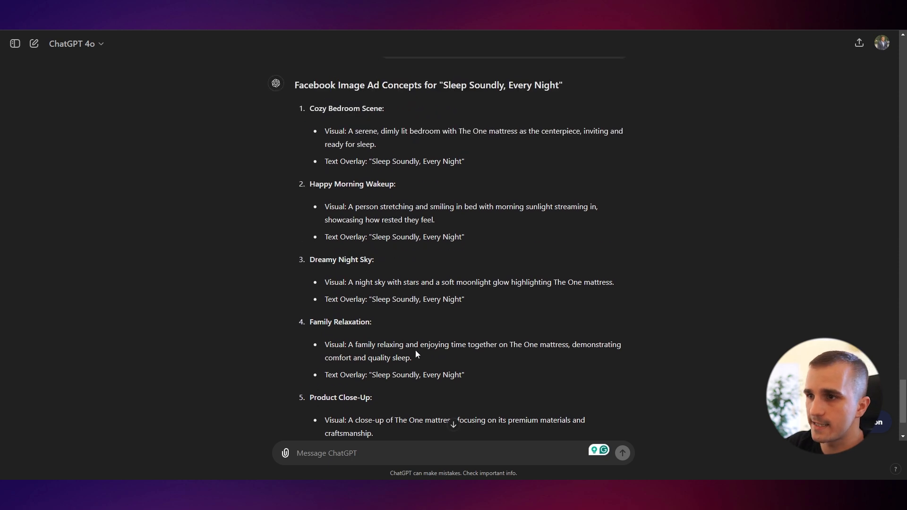
{"action": "scroll", "coordinate": [415, 350], "scroll_direction": "down", "scroll_amount": 1}
{"action": "left_click_drag", "start_coordinate": [477, 405], "coordinate": [373, 256]}
{"action": "left_click", "coordinate": [378, 261]}
{"action": "left_click", "coordinate": [388, 454]}
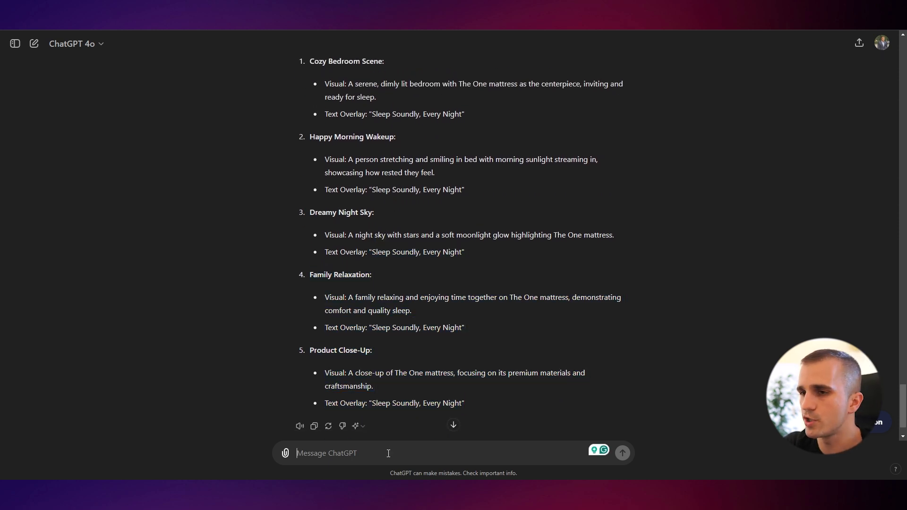
{"action": "type", "text": "Give me another 5"}
{"action": "key", "text": "Return"}
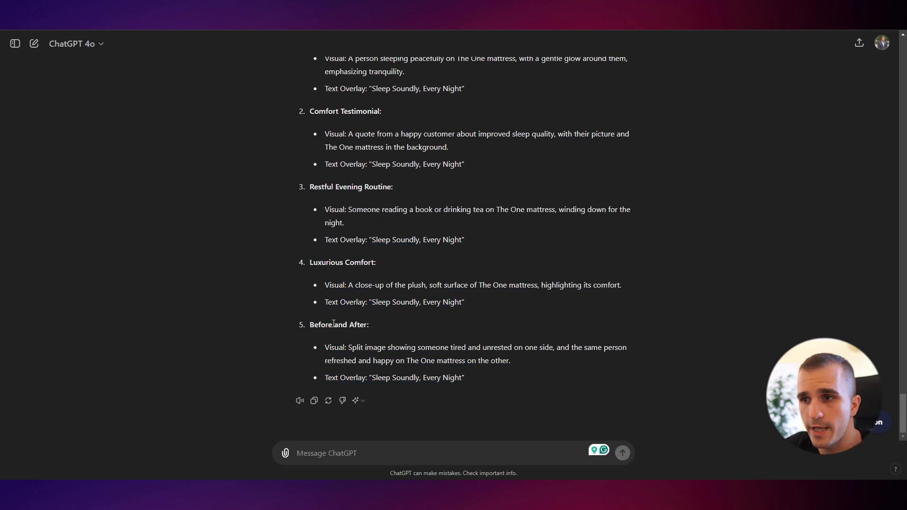
Examine the Before and After concept among the new ad ideas
{"action": "left_click_drag", "start_coordinate": [326, 54], "coordinate": [273, 324]}
{"action": "left_click", "coordinate": [402, 347]}
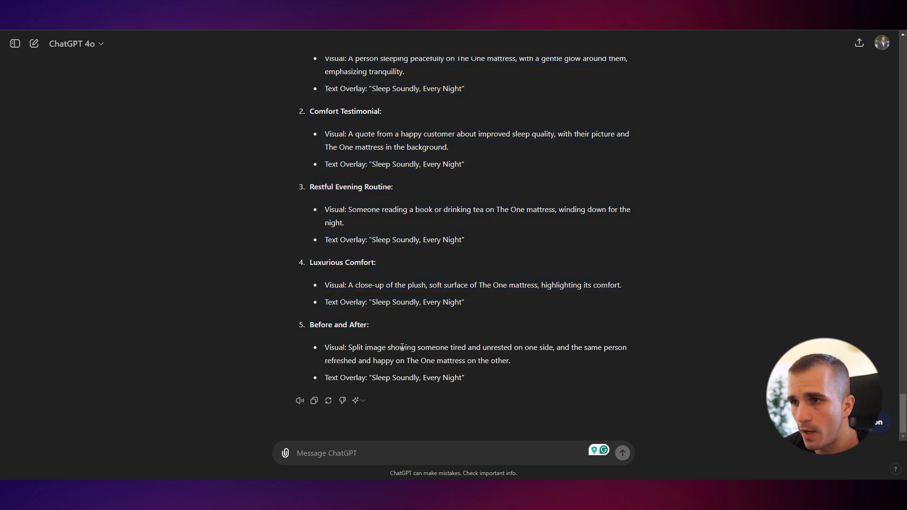
{"action": "triple_click", "coordinate": [404, 331]}
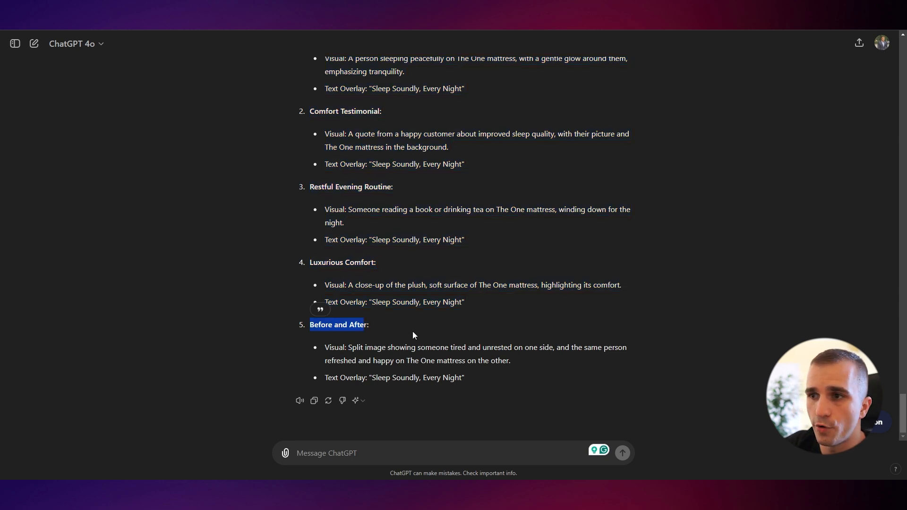
{"action": "left_click", "coordinate": [433, 332]}
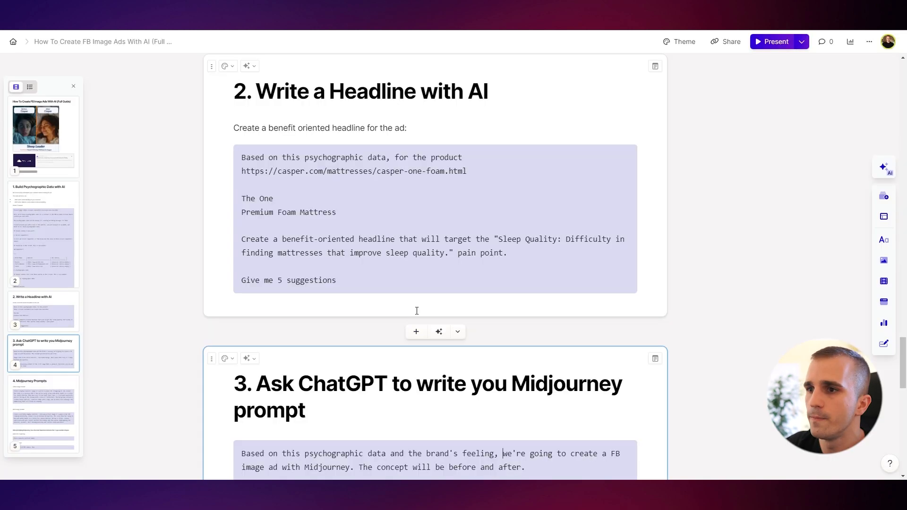
{"action": "scroll", "coordinate": [368, 325], "scroll_direction": "down", "scroll_amount": 5}
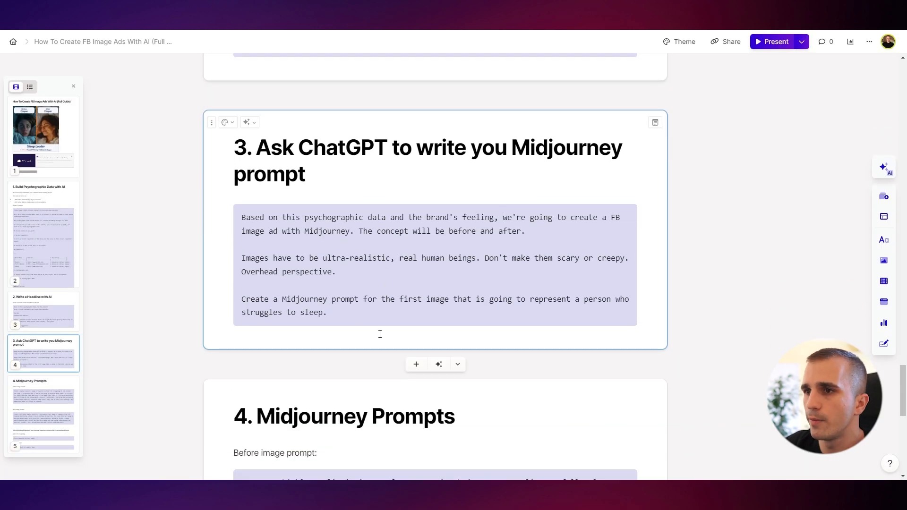
Copy the Midjourney-prompt request from section 3 of the guide, change it to a person who struggles to fall asleep, and send it
{"action": "left_click_drag", "start_coordinate": [343, 314], "coordinate": [240, 217]}
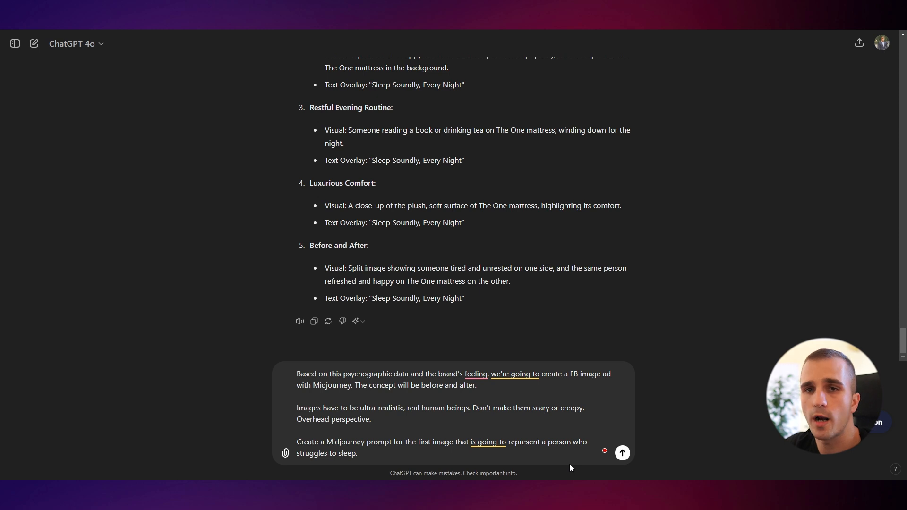
{"action": "type", "text": "fall a"}
{"action": "key", "text": "Return"}
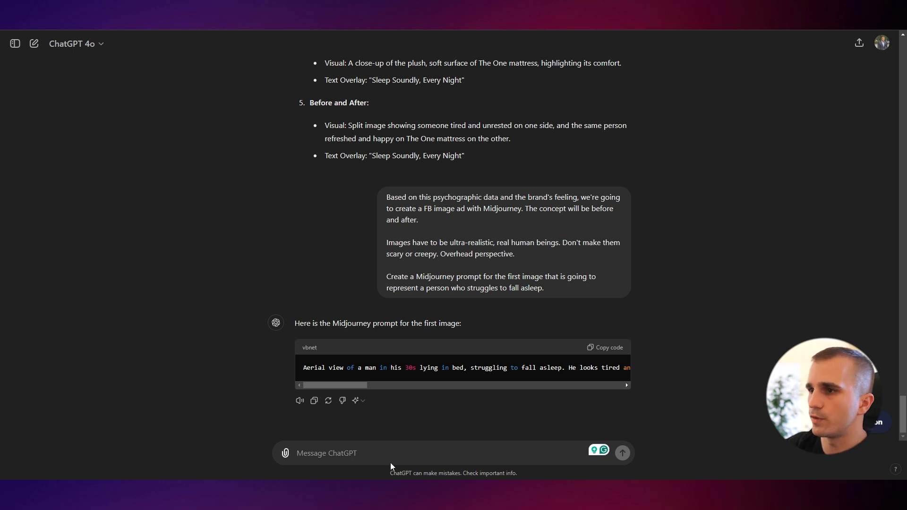
Copy the generated Midjourney prompt and paste it into the message box
{"action": "left_click", "coordinate": [616, 349]}
{"action": "left_click", "coordinate": [433, 449]}
{"action": "key", "text": "ctrl+v"}
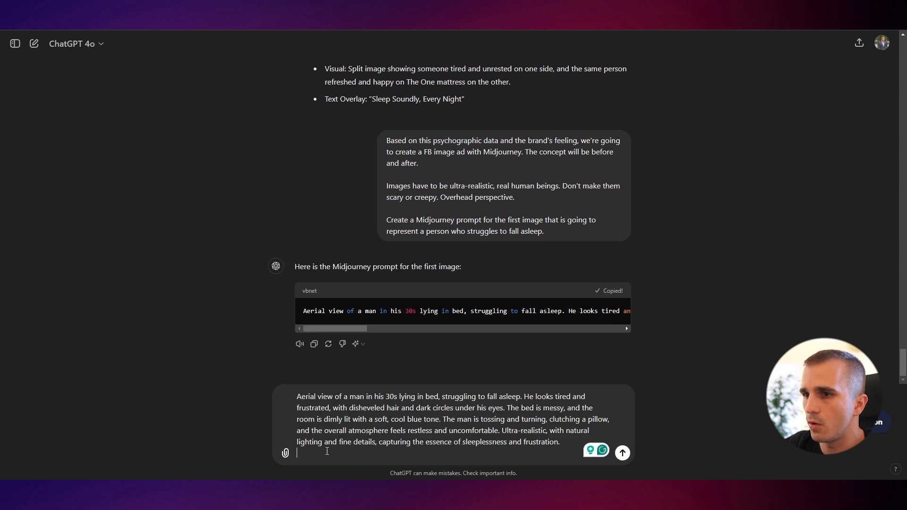
Change "man" to "female" in the pasted Midjourney prompt and select the whole prompt text
{"action": "key", "text": "BackSpace"}
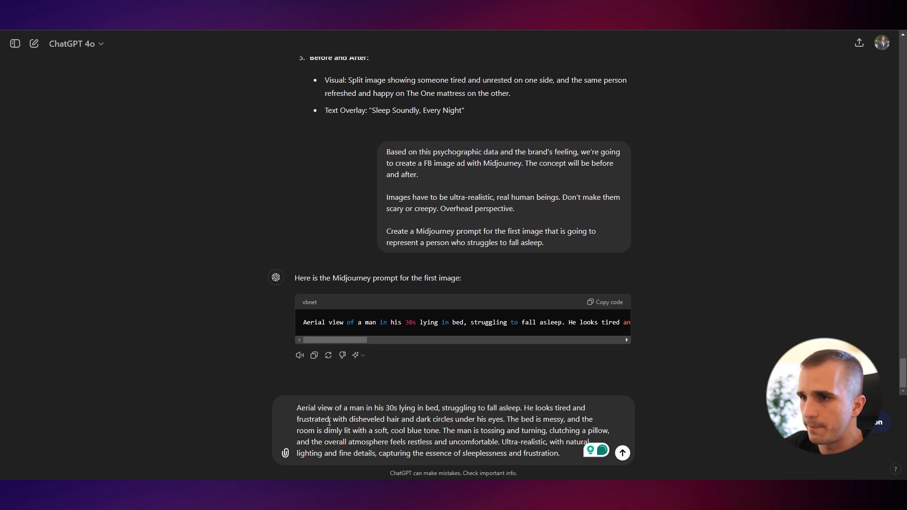
{"action": "double_click", "coordinate": [358, 408]}
{"action": "type", "text": "female"}
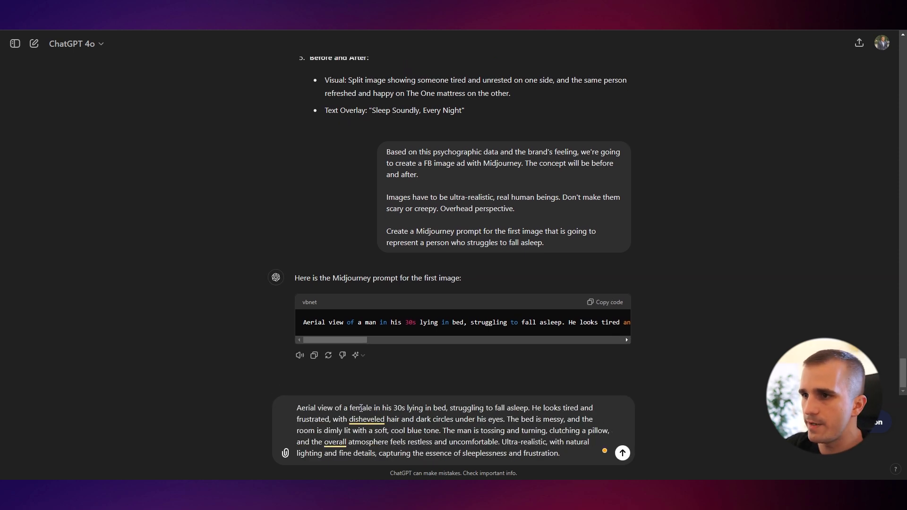
{"action": "key", "text": "ctrl+a"}
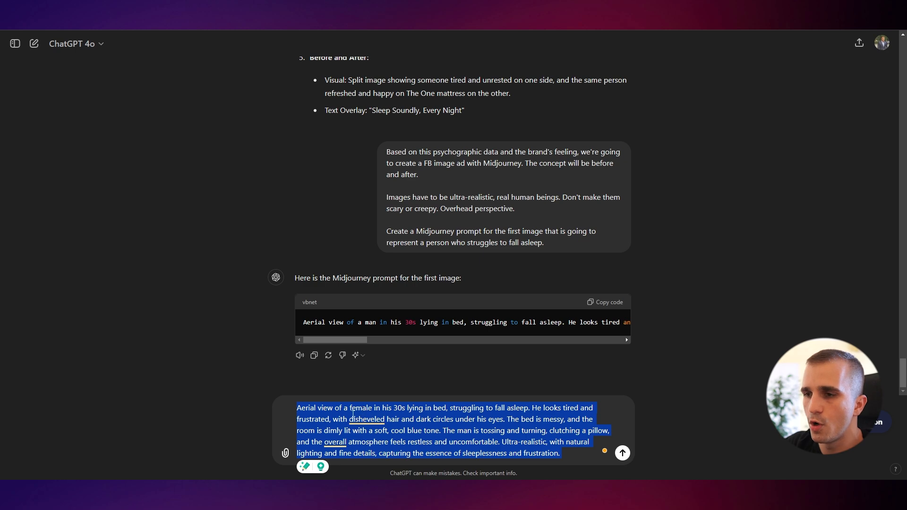
{"action": "left_click", "coordinate": [226, 395]}
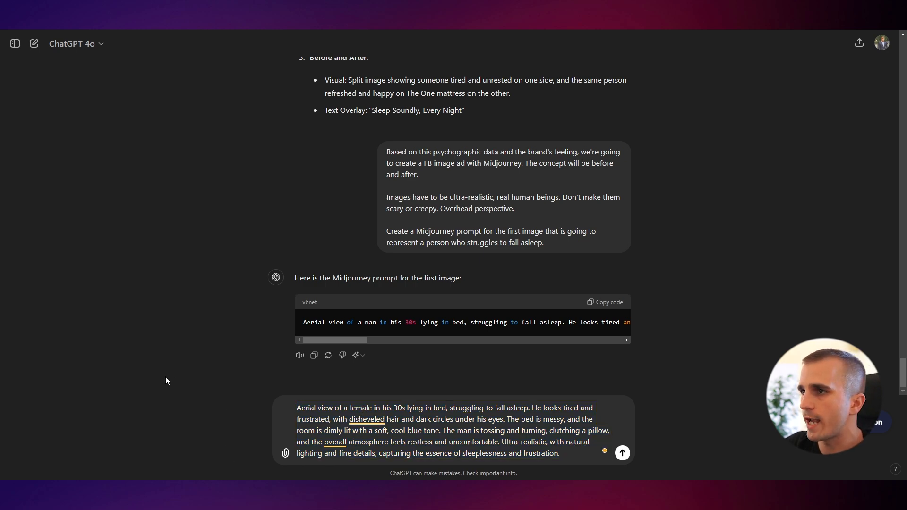
Generate images in Midjourney with /imagine using the edited prompt, then enlarge the resulting grid to review it
{"action": "key", "text": "alt+Tab"}
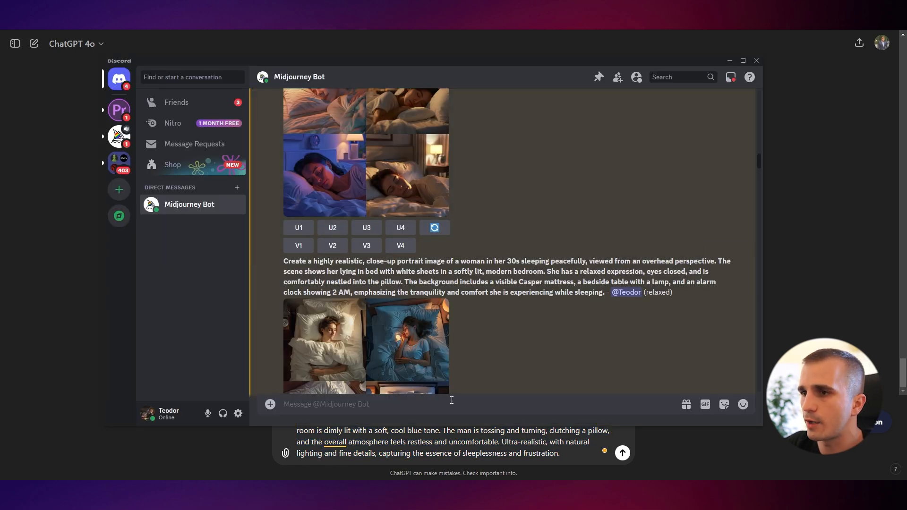
{"action": "scroll", "coordinate": [759, 162], "scroll_direction": "down", "scroll_amount": 10}
{"action": "type", "text": "/"}
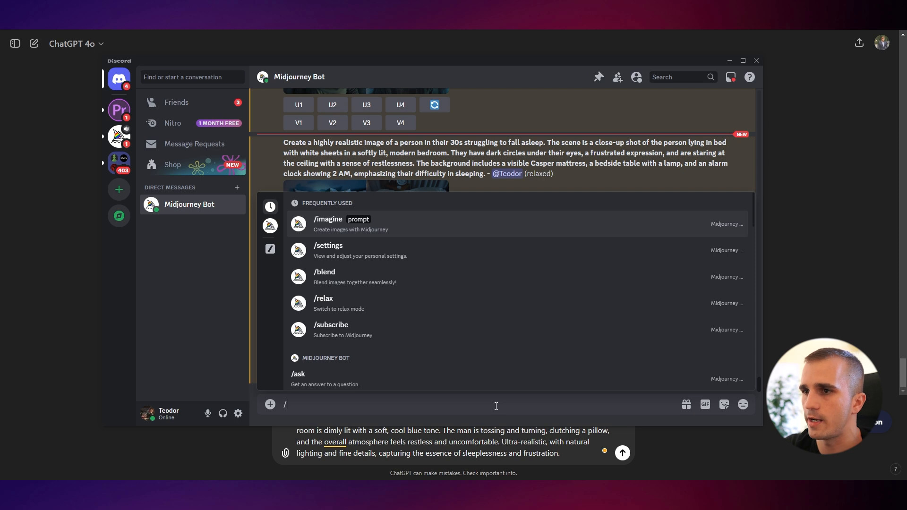
{"action": "key", "text": "Return"}
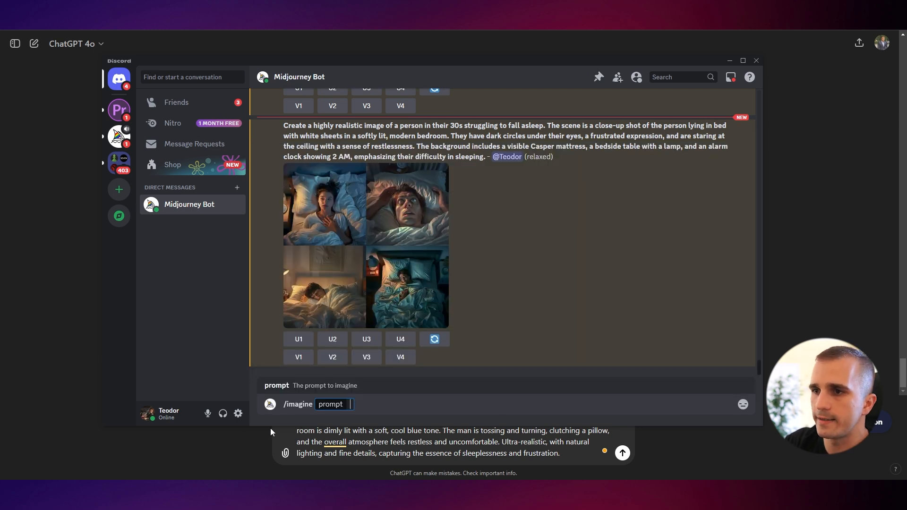
{"action": "key", "text": "ctrl+v"}
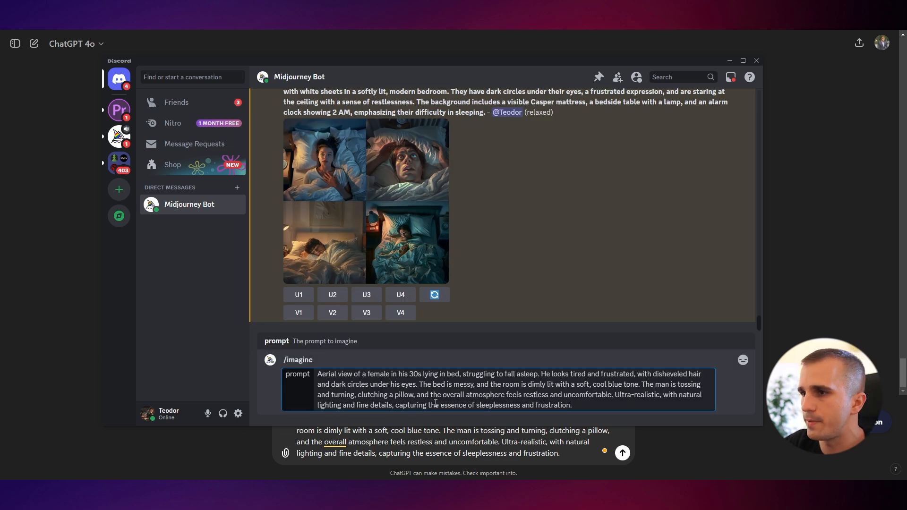
{"action": "key", "text": "Return"}
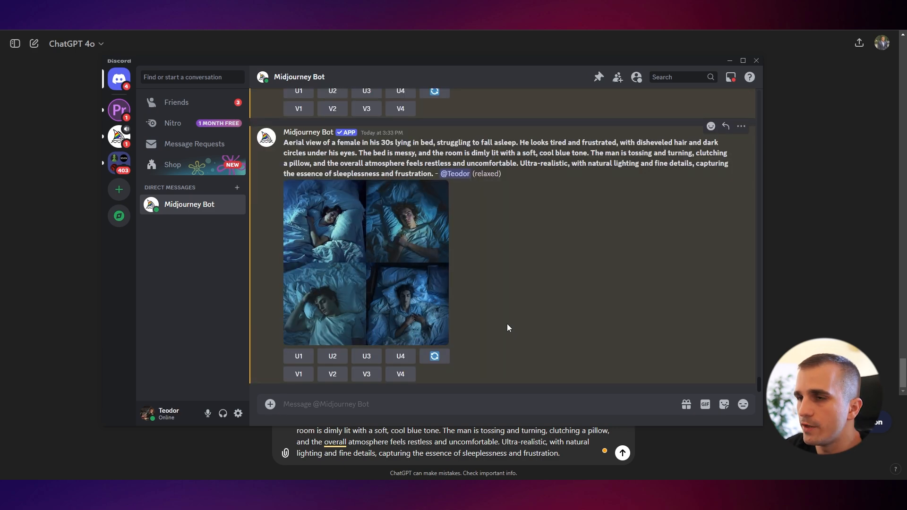
{"action": "left_click", "coordinate": [325, 225]}
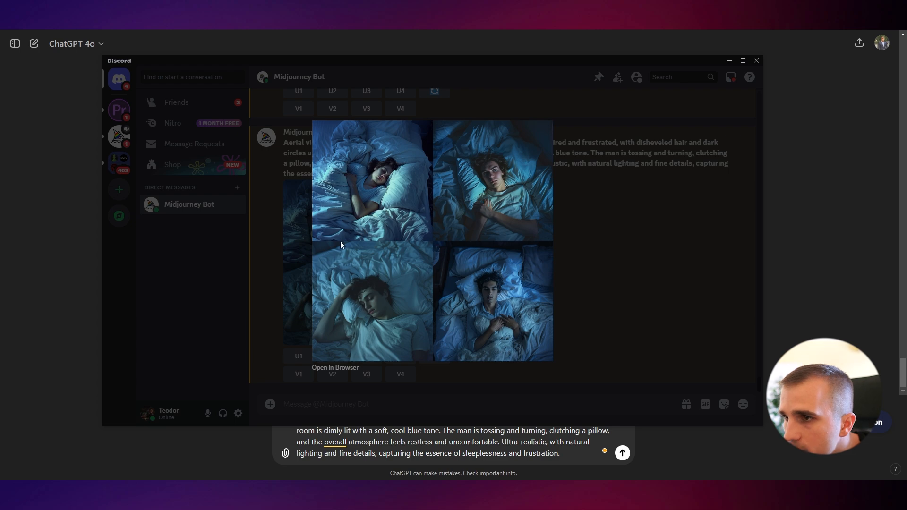
{"action": "left_click", "coordinate": [633, 282]}
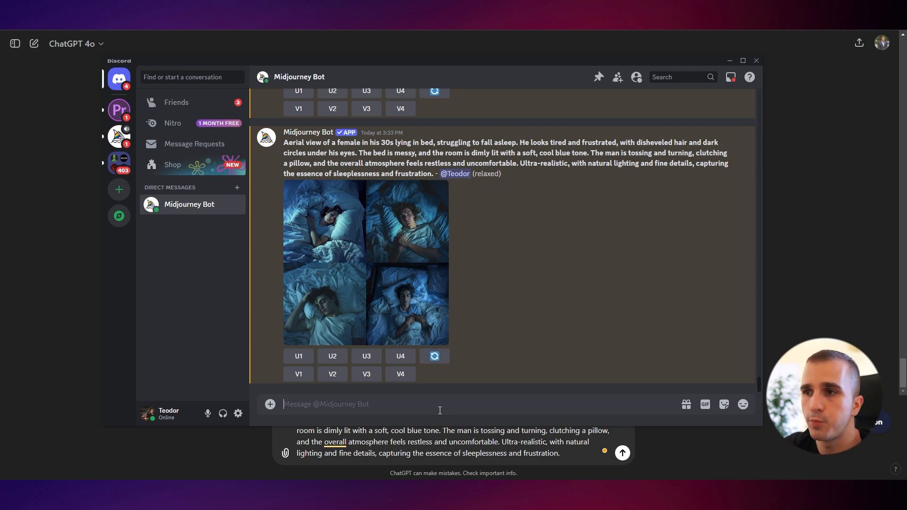
Copy the "Ultra-realistic portrait photo" prefix from the guide's Midjourney Prompts section
{"action": "key", "text": "alt+Tab"}
{"action": "key", "text": "ctrl+Tab"}
{"action": "scroll", "coordinate": [716, 313], "scroll_direction": "down", "scroll_amount": 4}
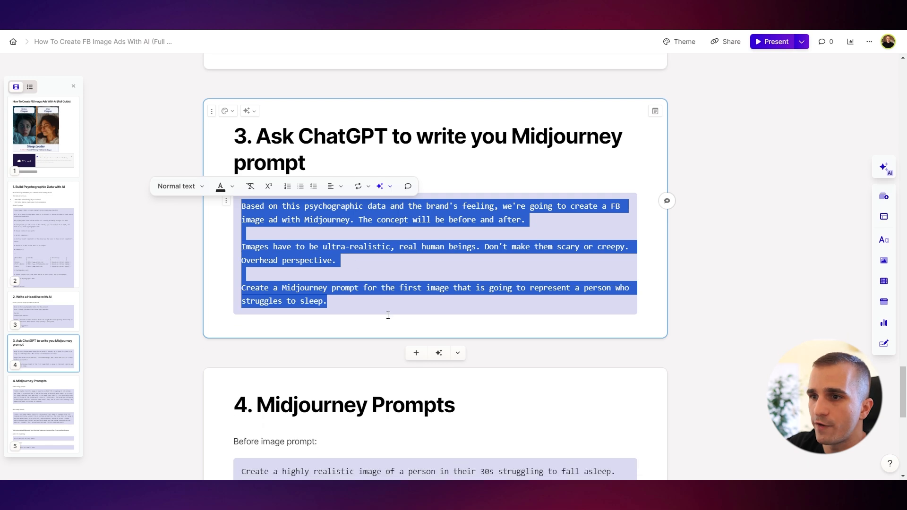
{"action": "scroll", "coordinate": [716, 313], "scroll_direction": "down", "scroll_amount": 5}
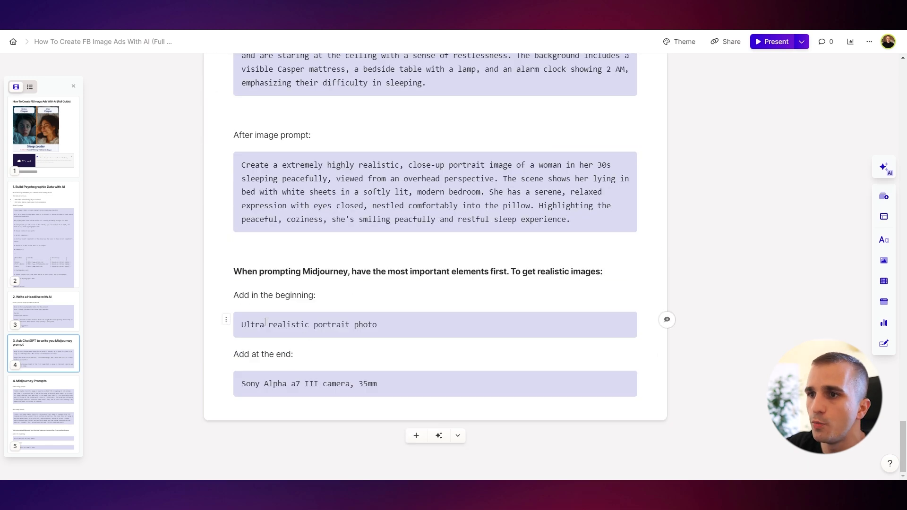
{"action": "triple_click", "coordinate": [393, 327]}
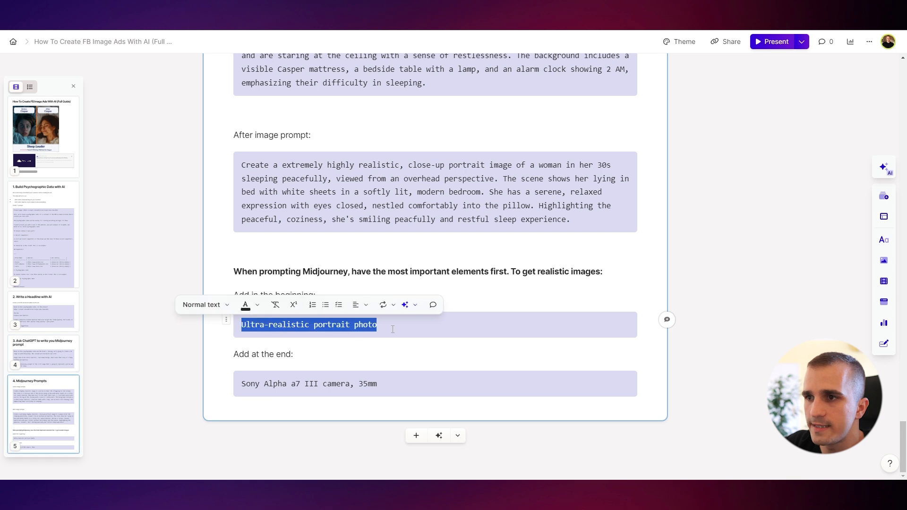
Start a new /imagine command in Midjourney and paste the copied prefix as the prompt
{"action": "key", "text": "alt+Tab"}
{"action": "type", "text": "/"}
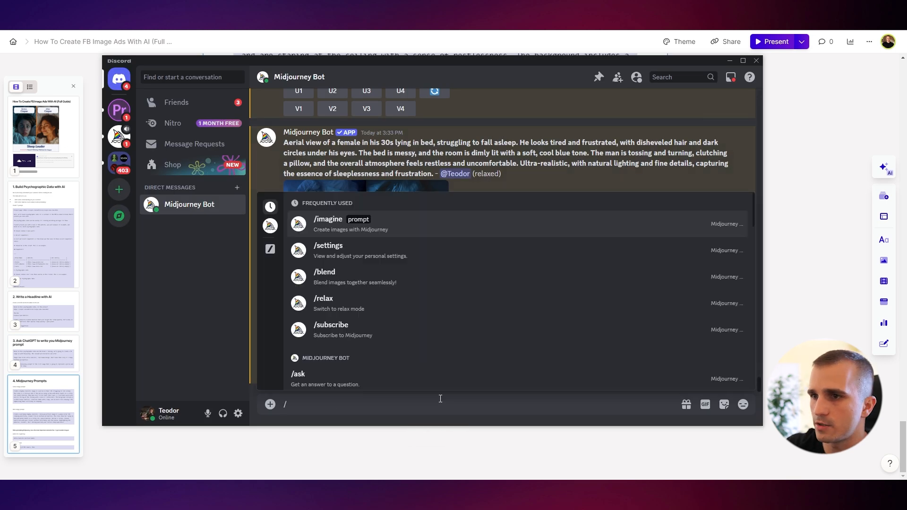
{"action": "type", "text": "imagine"}
{"action": "key", "text": "Tab"}
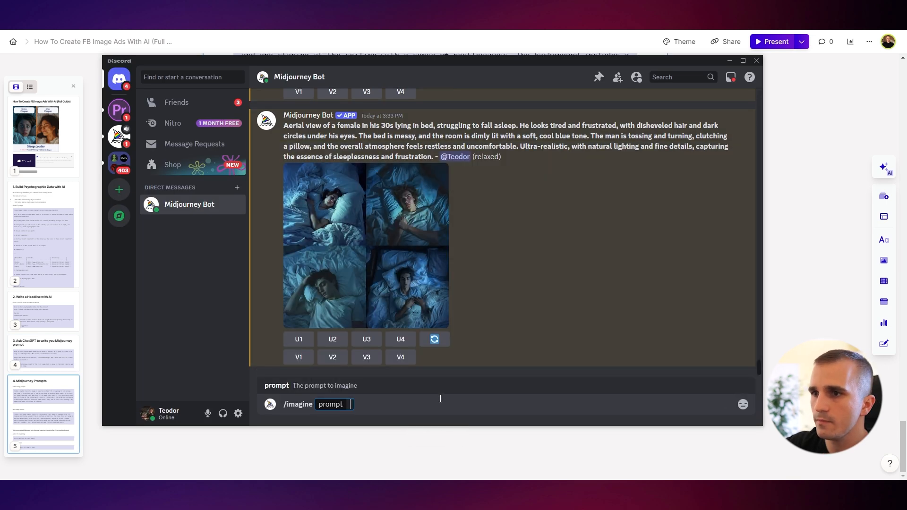
{"action": "key", "text": "ctrl+v"}
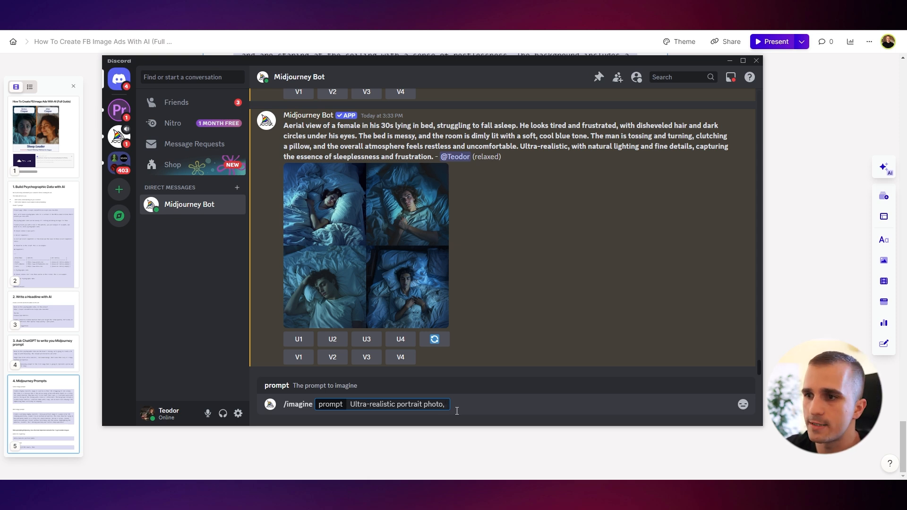
Extend the prompt with "overhead photo of a frustrated woman that struggles to fall asleep, wide eyes open"
{"action": "type", "text": ", "}
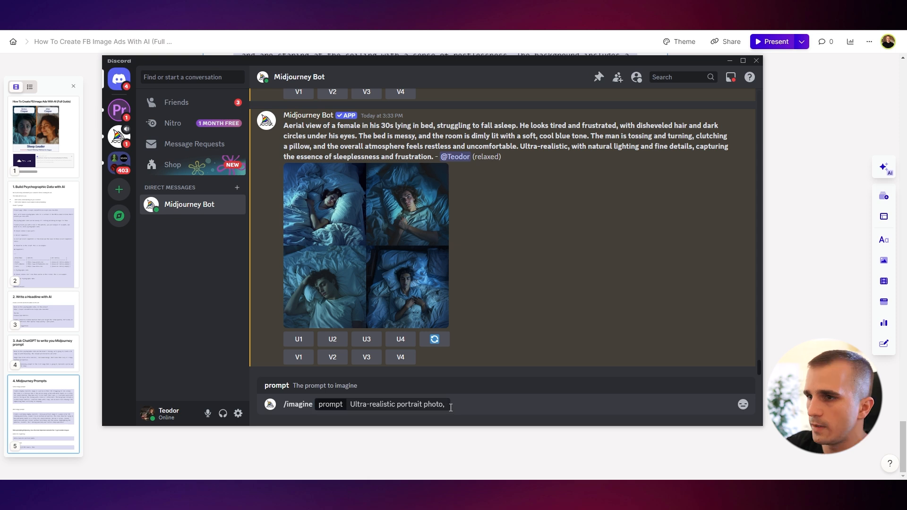
{"action": "type", "text": "overhead pho"}
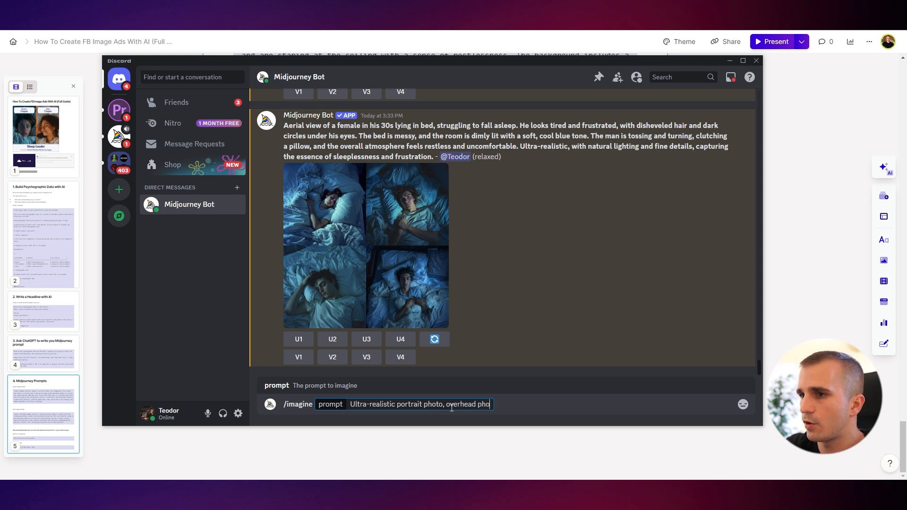
{"action": "type", "text": "to of a woman "}
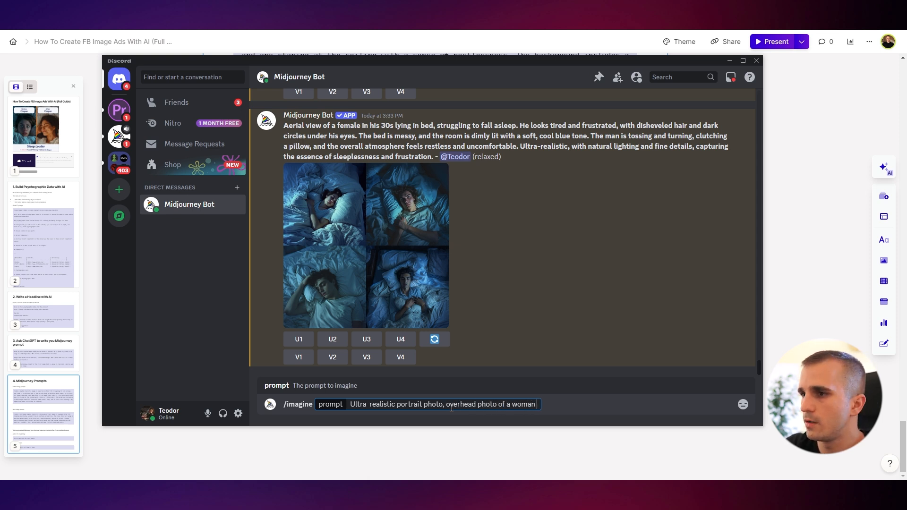
{"action": "type", "text": "that struggles to fall asl"}
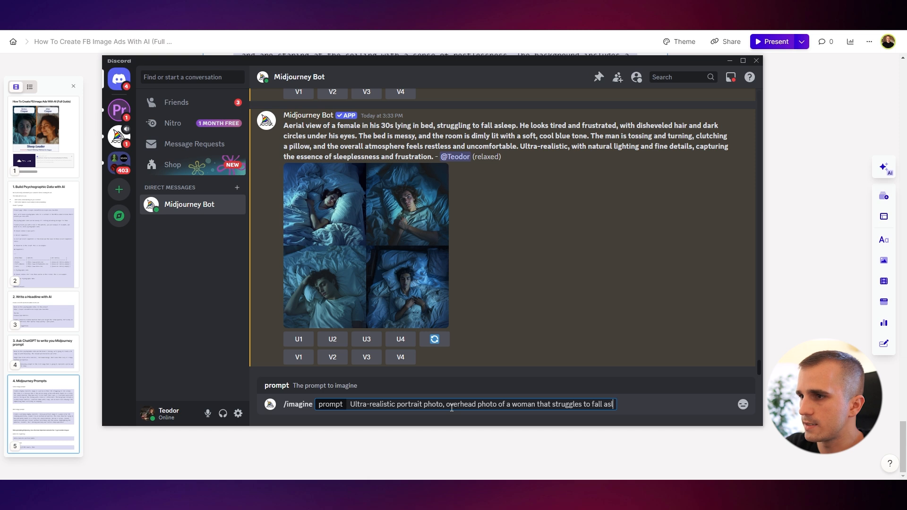
{"action": "type", "text": "eep frustrated"}
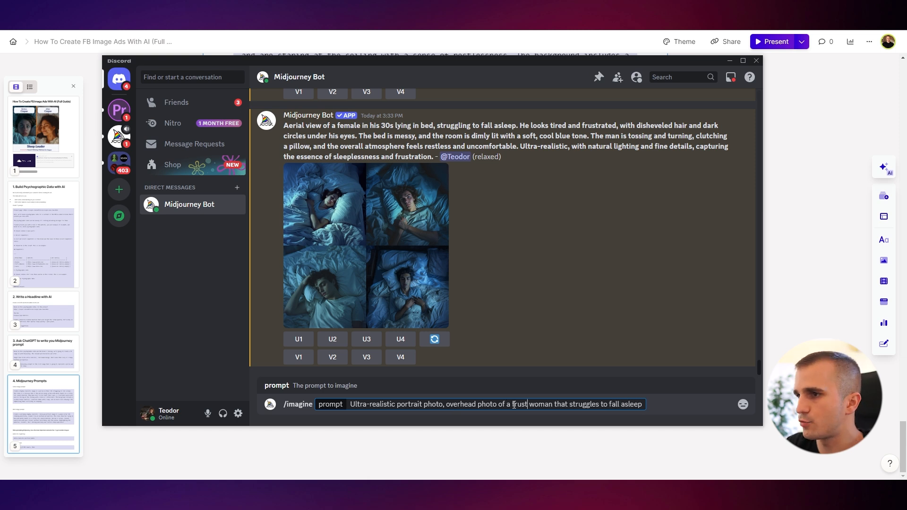
{"action": "key", "text": "End"}
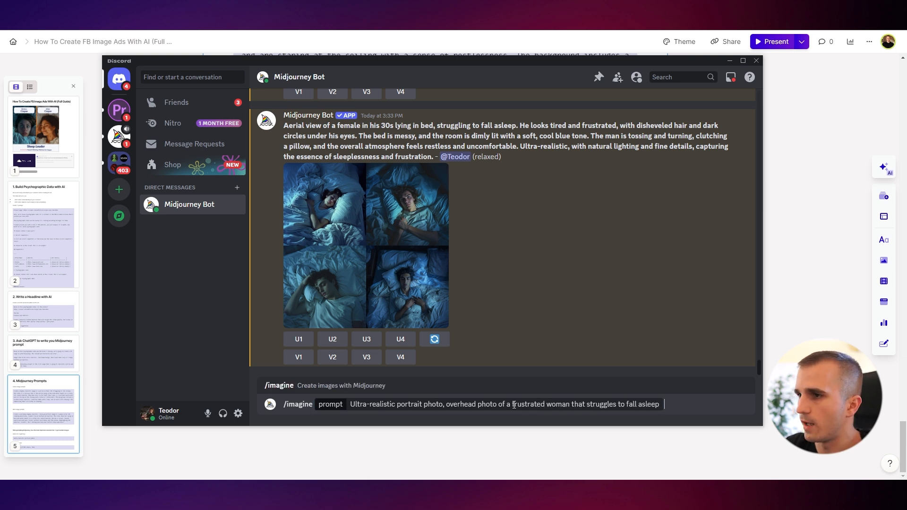
{"action": "type", "text": ", wide eyes open,"}
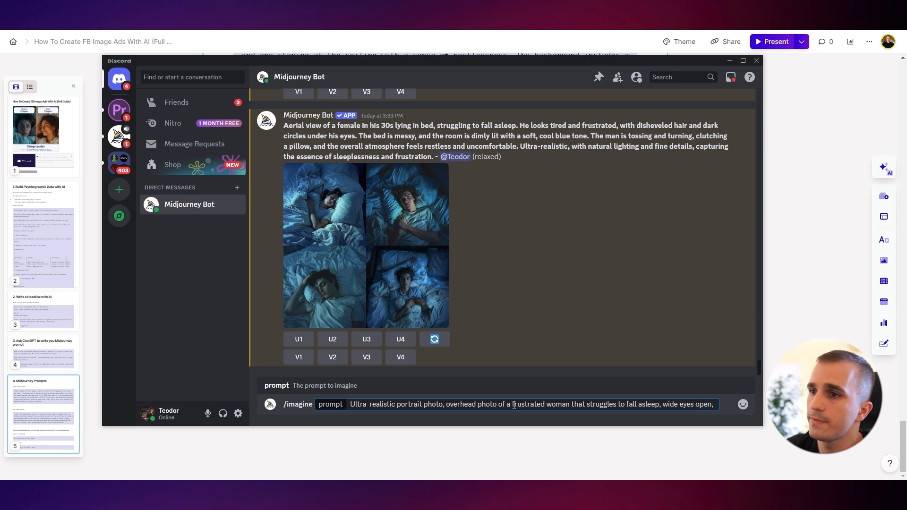
Copy "Sony Alpha a7 III camera, 35mm" from the guide, append it to the prompt, and submit it
{"action": "key", "text": "alt+Tab"}
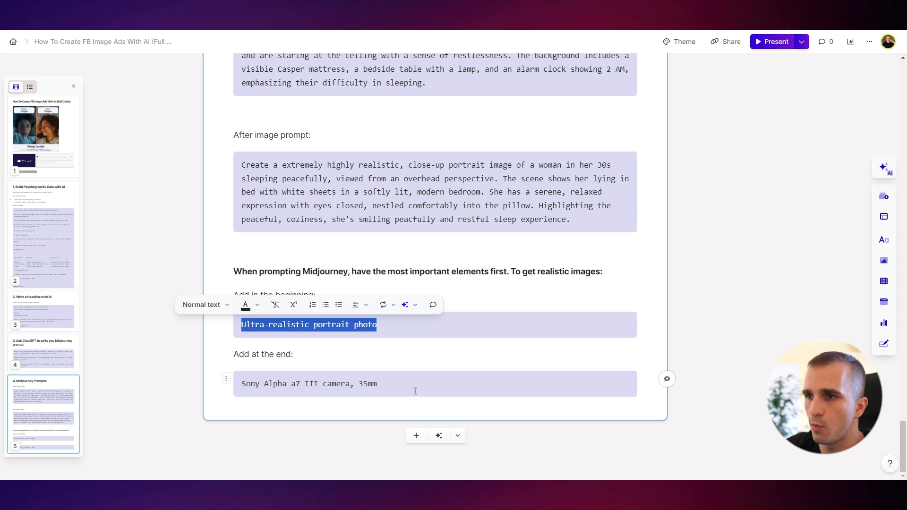
{"action": "left_click_drag", "start_coordinate": [415, 391], "coordinate": [240, 383]}
{"action": "key", "text": "ctrl+c"}
{"action": "key", "text": "alt+Tab"}
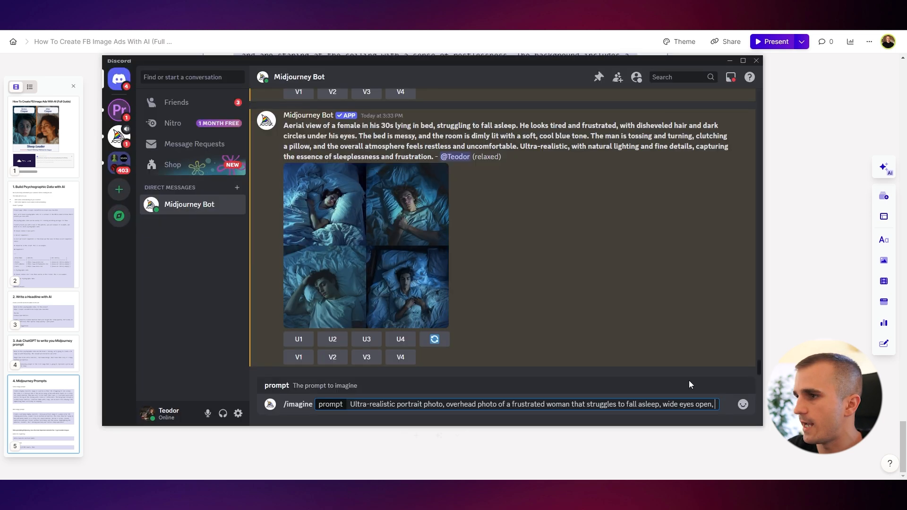
{"action": "key", "text": "ctrl+v"}
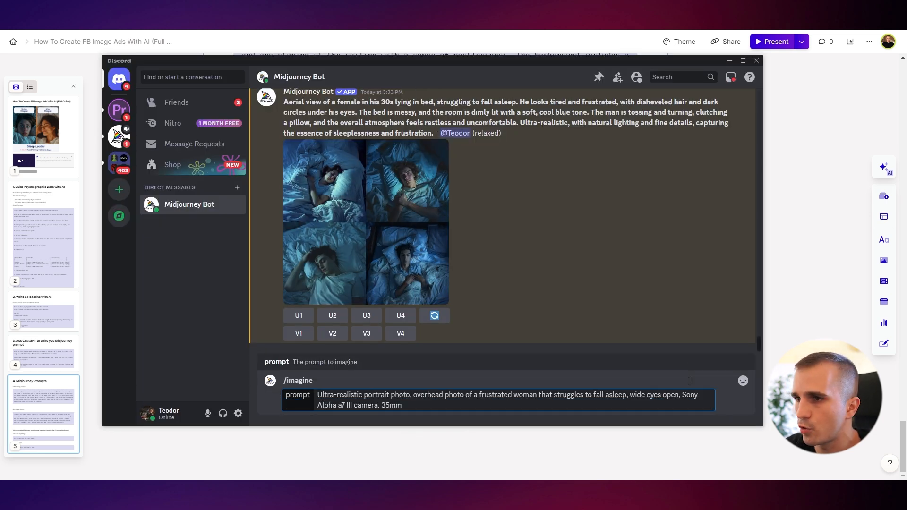
{"action": "key", "text": "Return"}
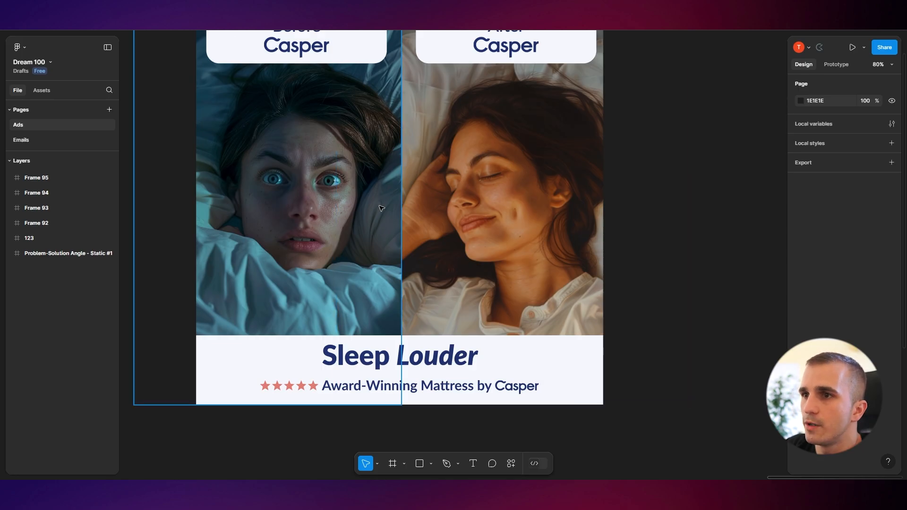
Upscale the second image of the new grid and open it enlarged
{"action": "scroll", "coordinate": [380, 208], "scroll_direction": "down", "scroll_amount": 3}
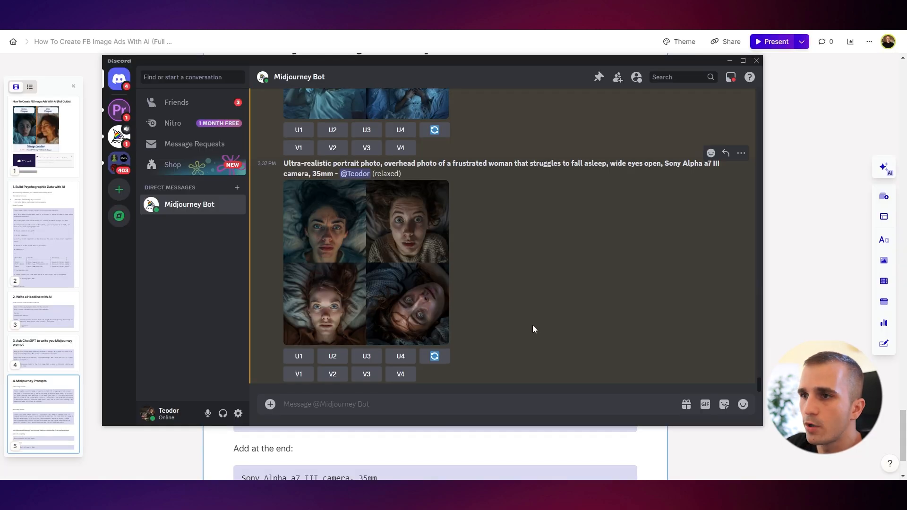
{"action": "scroll", "coordinate": [503, 333], "scroll_direction": "up", "scroll_amount": 2}
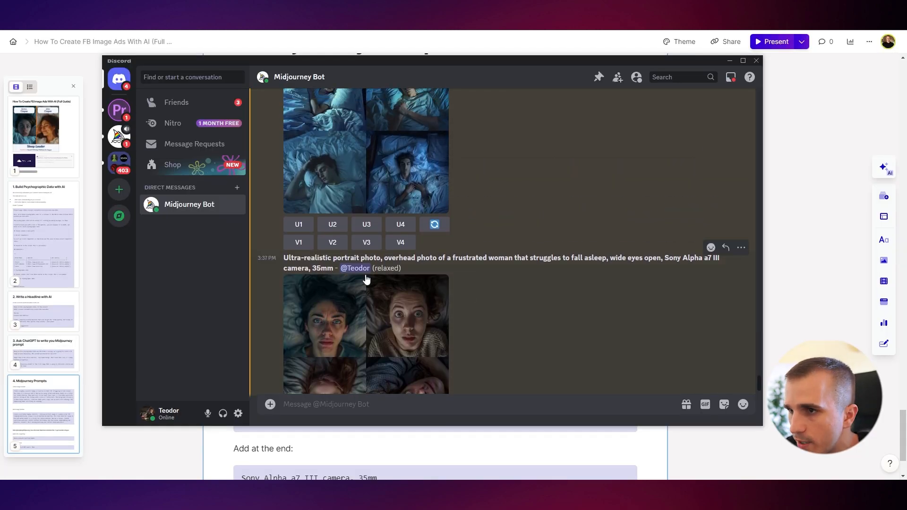
{"action": "scroll", "coordinate": [403, 263], "scroll_direction": "down", "scroll_amount": 1}
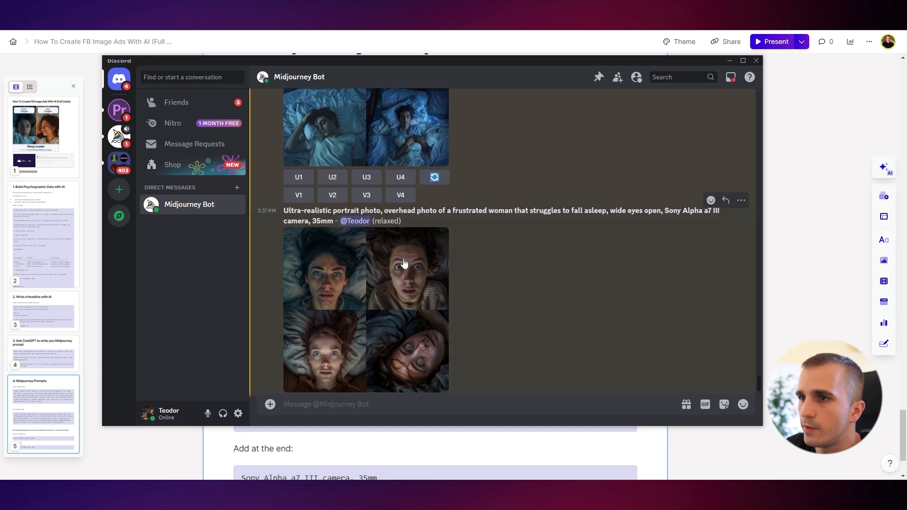
{"action": "scroll", "coordinate": [358, 290], "scroll_direction": "down", "scroll_amount": 1}
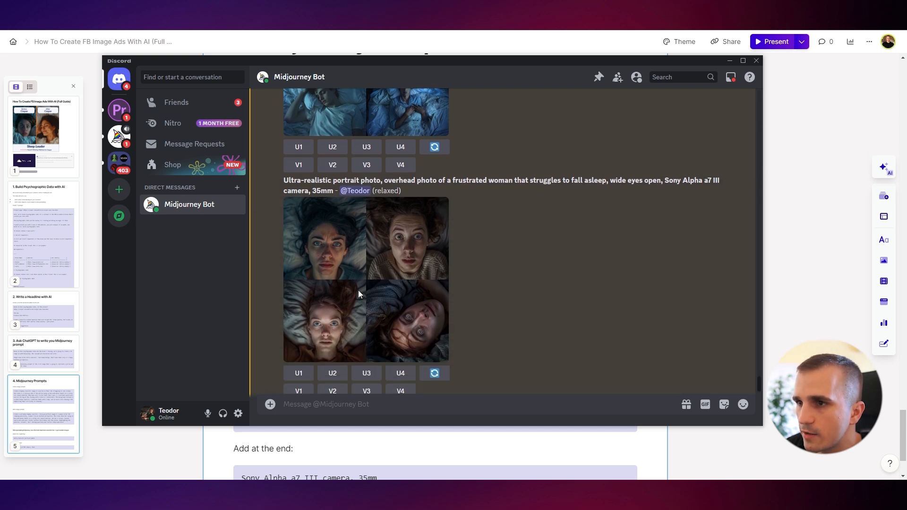
{"action": "scroll", "coordinate": [358, 290], "scroll_direction": "down", "scroll_amount": 1}
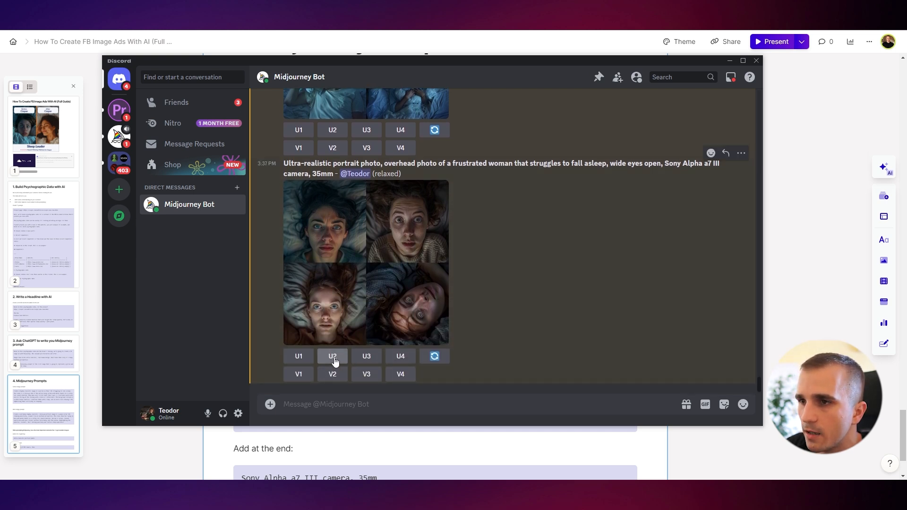
{"action": "left_click", "coordinate": [334, 358]}
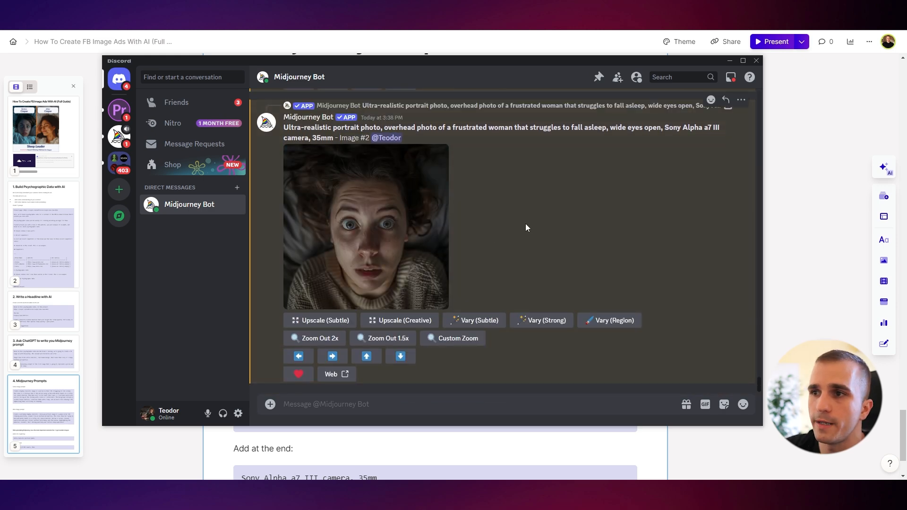
{"action": "left_click", "coordinate": [446, 245]}
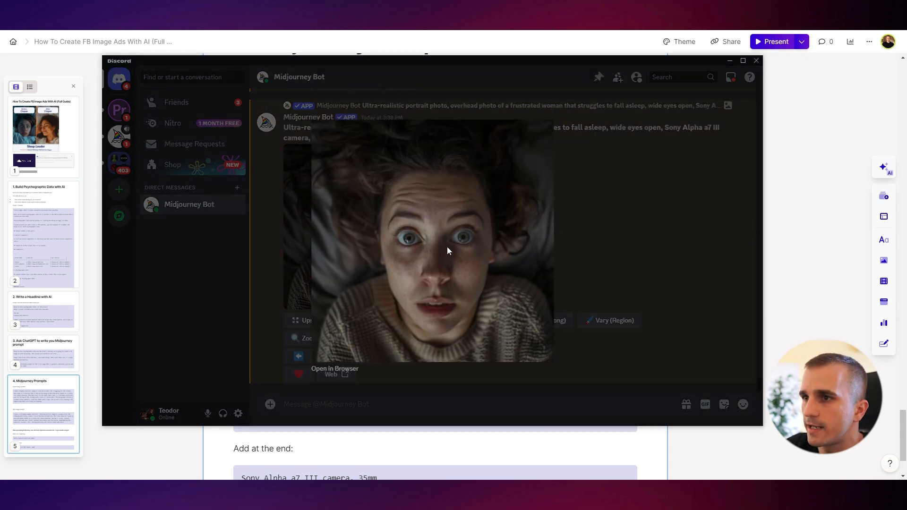
Copy the upscaled frustrated-woman image and paste it onto the Figma canvas
{"action": "right_click", "coordinate": [438, 250]}
{"action": "left_click", "coordinate": [471, 259]}
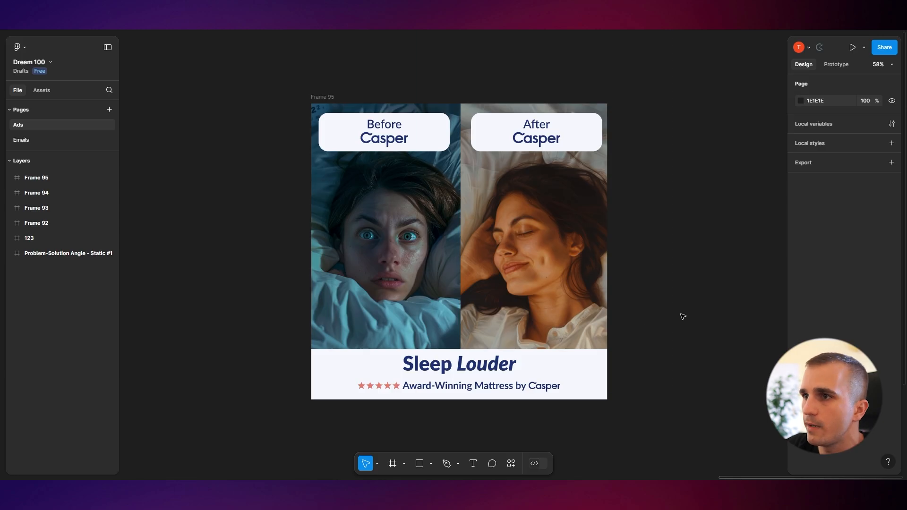
{"action": "scroll", "coordinate": [682, 314], "scroll_direction": "right", "scroll_amount": 7}
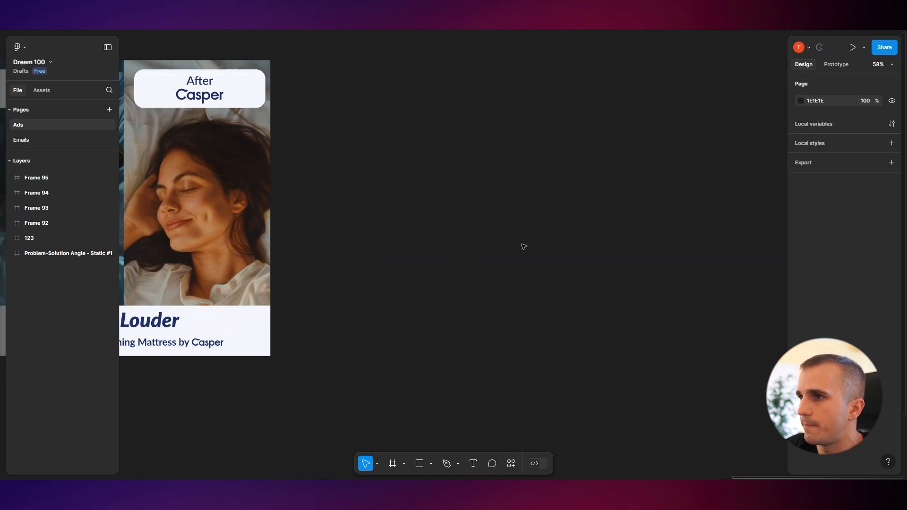
{"action": "key", "text": "ctrl+v"}
{"action": "left_click_drag", "start_coordinate": [467, 296], "coordinate": [565, 269]}
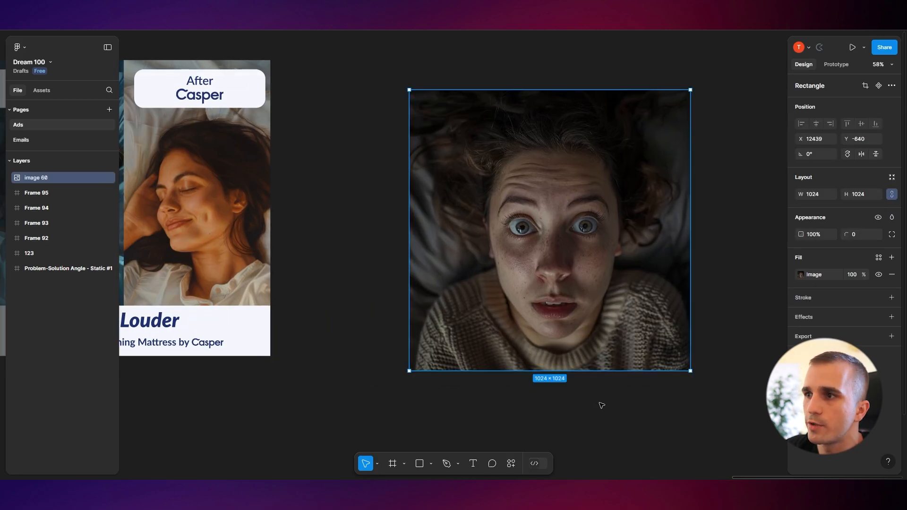
Zoom Out 2x on the upscaled frustrated-woman image in Midjourney
{"action": "scroll", "coordinate": [539, 391], "scroll_direction": "down", "scroll_amount": 5}
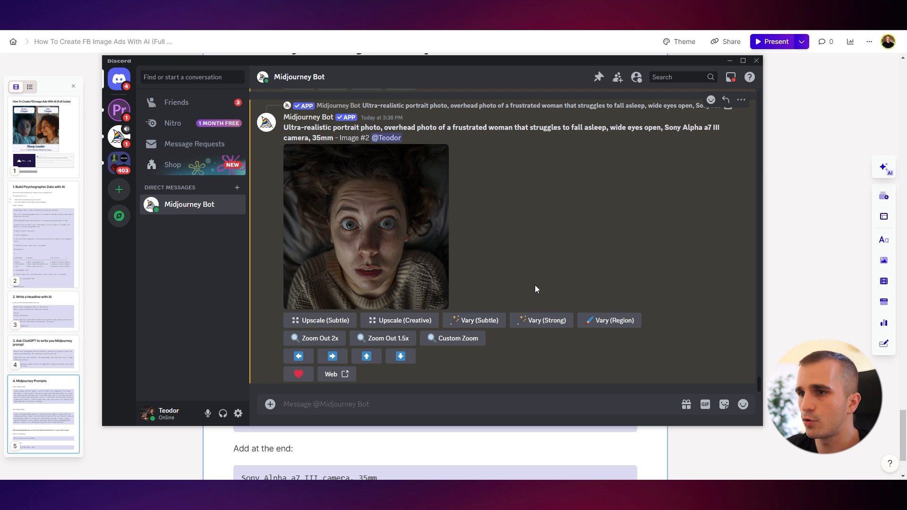
{"action": "left_click", "coordinate": [342, 343]}
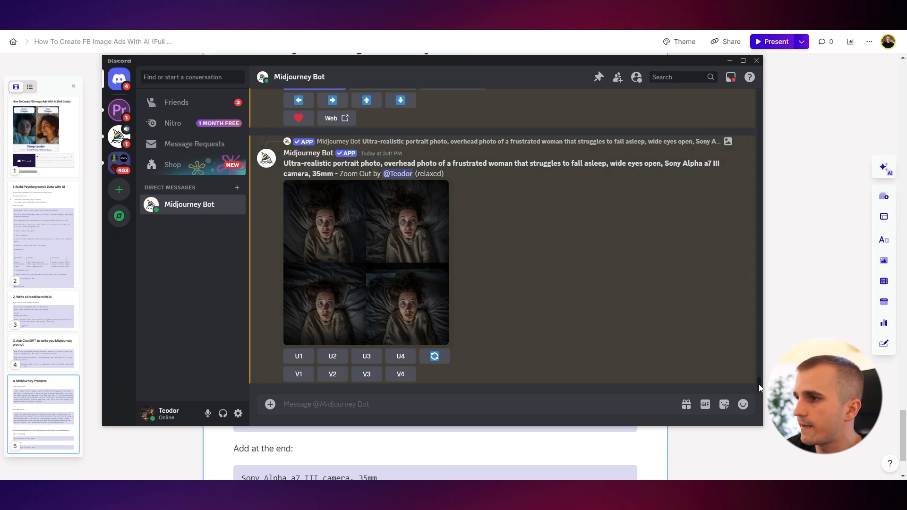
Scroll back to the earlier frustrated woman in bed upscale, open it enlarged and copy the image
{"action": "left_click_drag", "start_coordinate": [759, 388], "coordinate": [774, 209]}
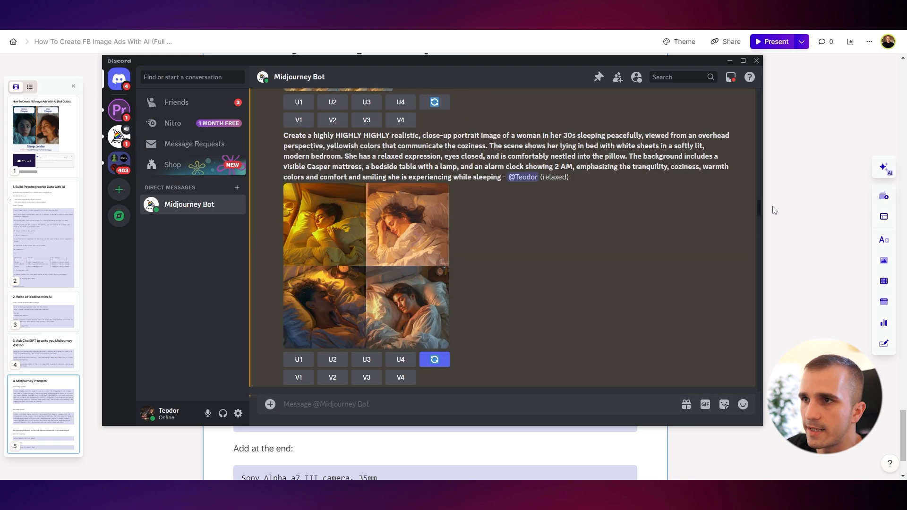
{"action": "scroll", "coordinate": [483, 226], "scroll_direction": "up", "scroll_amount": 15}
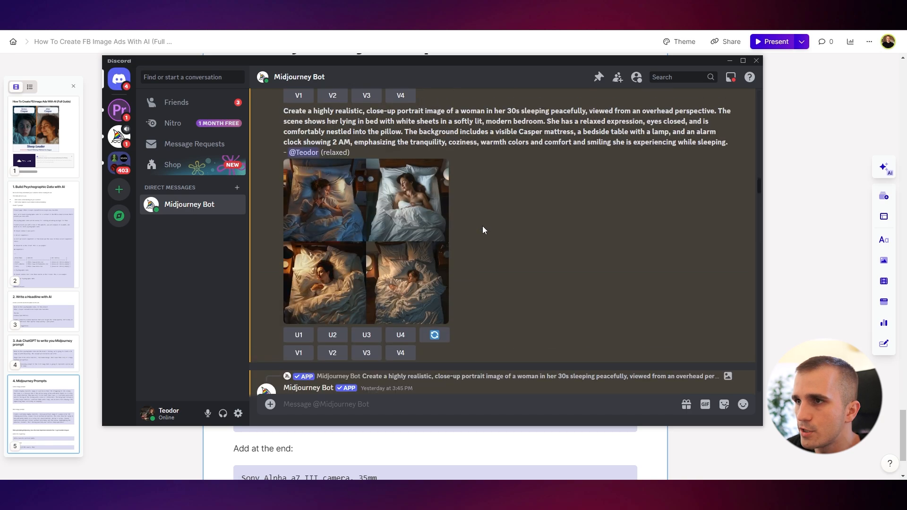
{"action": "scroll", "coordinate": [483, 226], "scroll_direction": "up", "scroll_amount": 10}
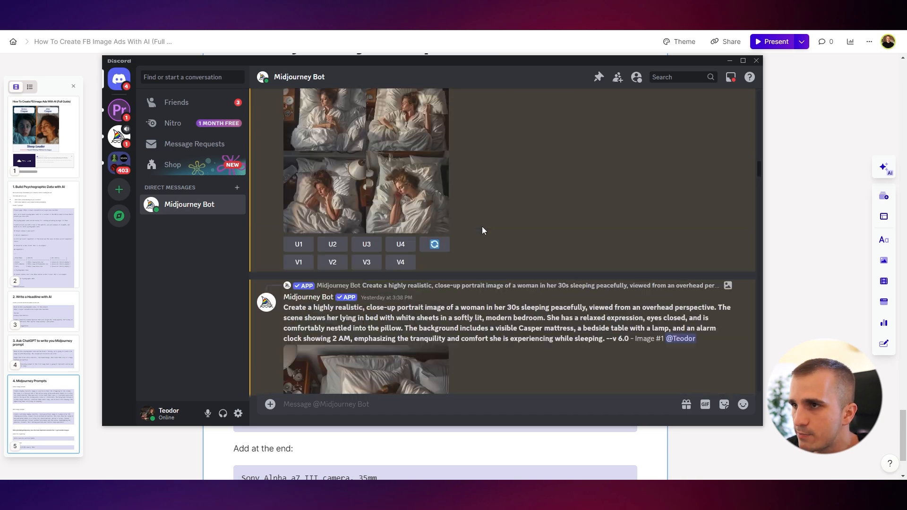
{"action": "scroll", "coordinate": [481, 226], "scroll_direction": "up", "scroll_amount": 10}
{"action": "left_click", "coordinate": [413, 220]}
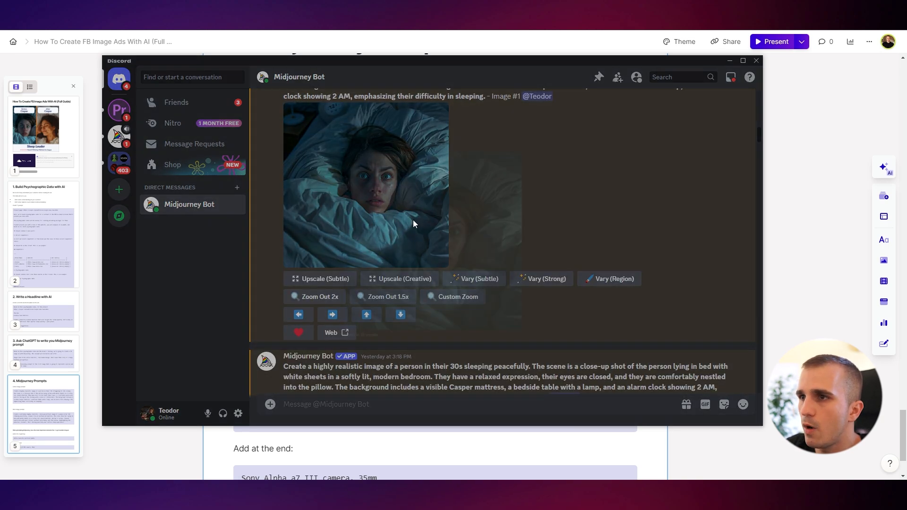
{"action": "right_click", "coordinate": [428, 251]}
{"action": "left_click", "coordinate": [448, 264]}
Delete the first pasted image in Figma and paste the earlier frustrated-woman image onto the canvas
{"action": "left_click", "coordinate": [392, 18]}
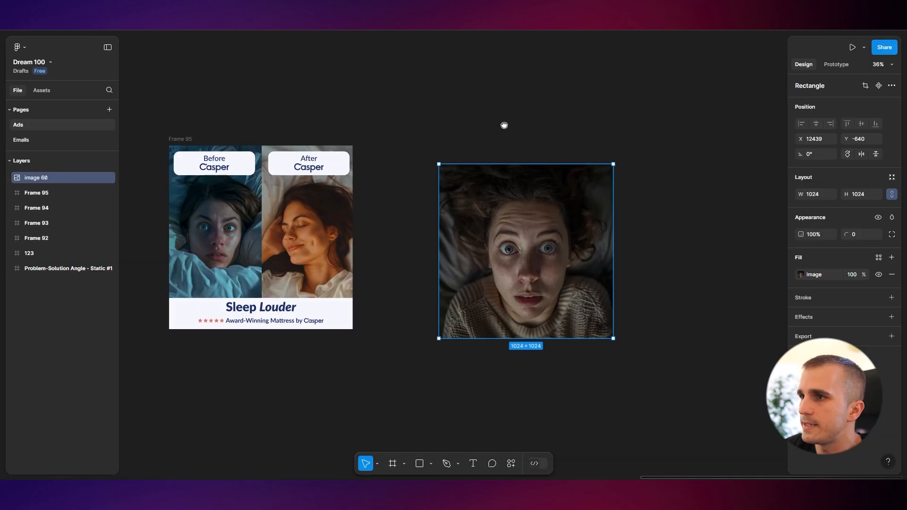
{"action": "scroll", "coordinate": [504, 126], "scroll_direction": "down", "scroll_amount": 5}
{"action": "key", "text": "Delete"}
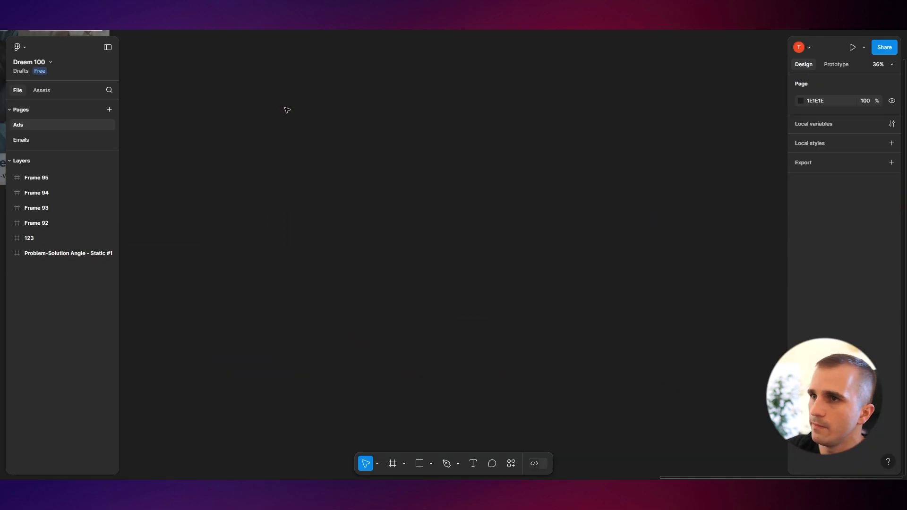
{"action": "key", "text": "ctrl+v"}
{"action": "left_click_drag", "start_coordinate": [476, 288], "coordinate": [449, 280]}
Open the upscaled image of the smiling sleeping woman in Midjourney and copy it
{"action": "left_click", "coordinate": [220, 77]}
{"action": "key", "text": "alt+Tab"}
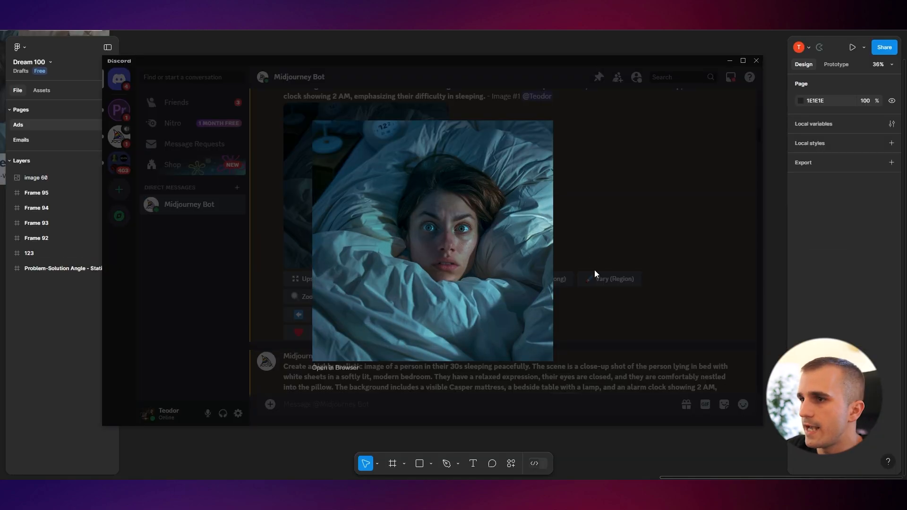
{"action": "left_click", "coordinate": [594, 270]}
{"action": "scroll", "coordinate": [492, 279], "scroll_direction": "down", "scroll_amount": 15}
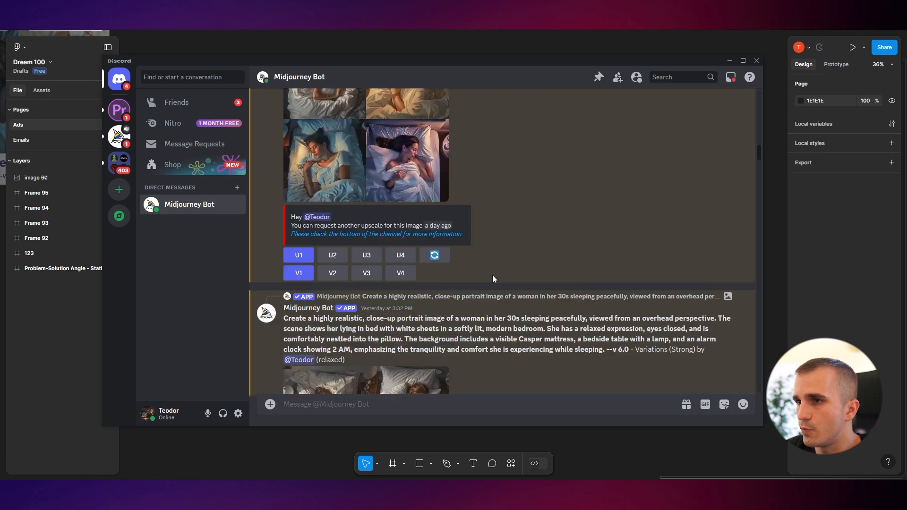
{"action": "scroll", "coordinate": [492, 262], "scroll_direction": "down", "scroll_amount": 10}
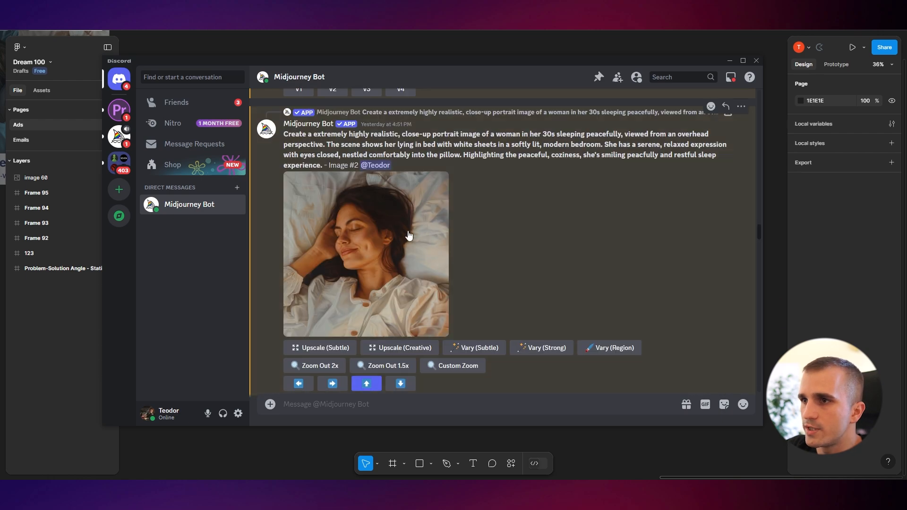
{"action": "left_click", "coordinate": [407, 234]}
{"action": "right_click", "coordinate": [503, 267]}
{"action": "left_click", "coordinate": [486, 239]}
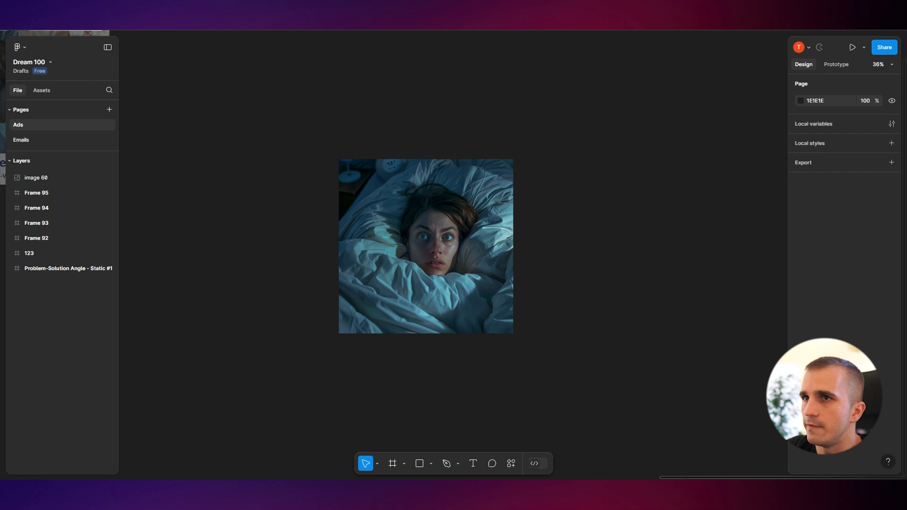
Paste the smiling-woman image onto the Figma canvas beside the frustrated-woman image
{"action": "scroll", "coordinate": [665, 199], "scroll_direction": "right", "scroll_amount": 5}
{"action": "key", "text": "ctrl+v"}
{"action": "left_click_drag", "start_coordinate": [502, 257], "coordinate": [556, 200]}
{"action": "left_click", "coordinate": [348, 427]}
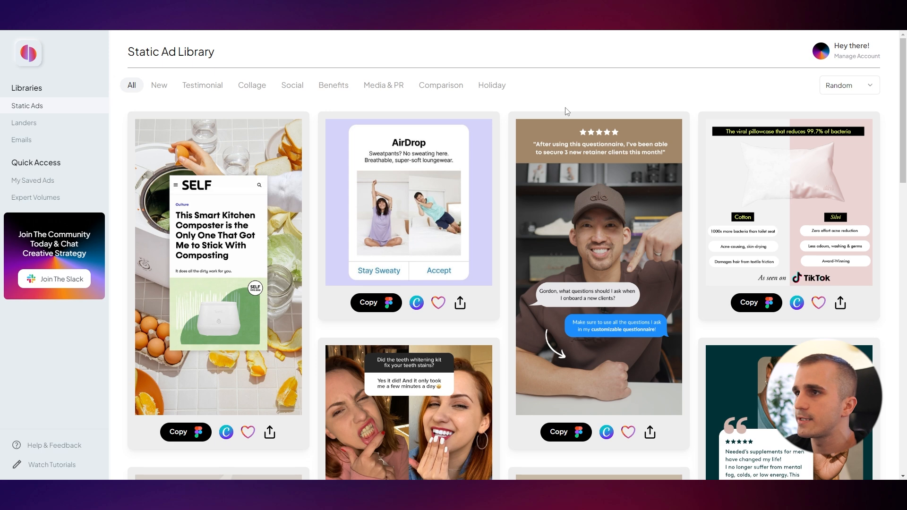
Filter the Static Ad Library by Comparison and copy the "Let us worry about your lawn" before/after template for Figma
{"action": "left_click", "coordinate": [441, 88]}
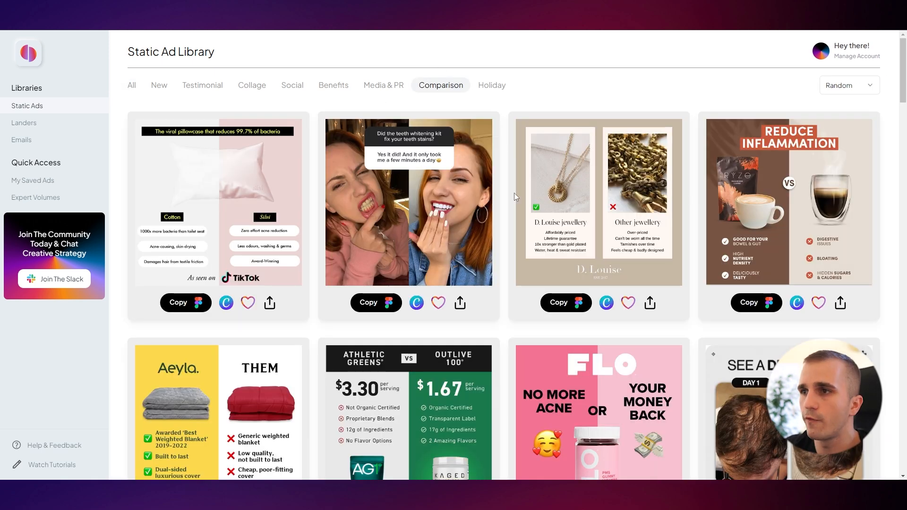
{"action": "scroll", "coordinate": [515, 196], "scroll_direction": "down", "scroll_amount": 10}
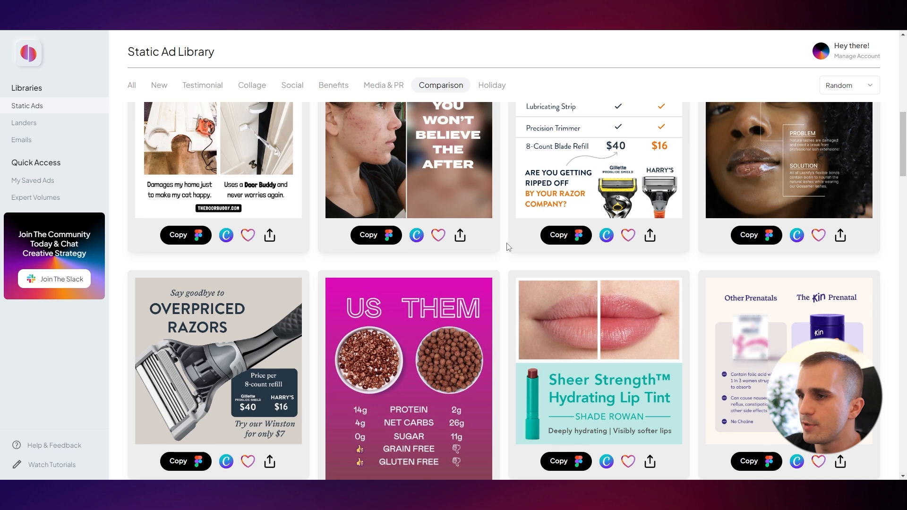
{"action": "scroll", "coordinate": [508, 246], "scroll_direction": "down", "scroll_amount": 10}
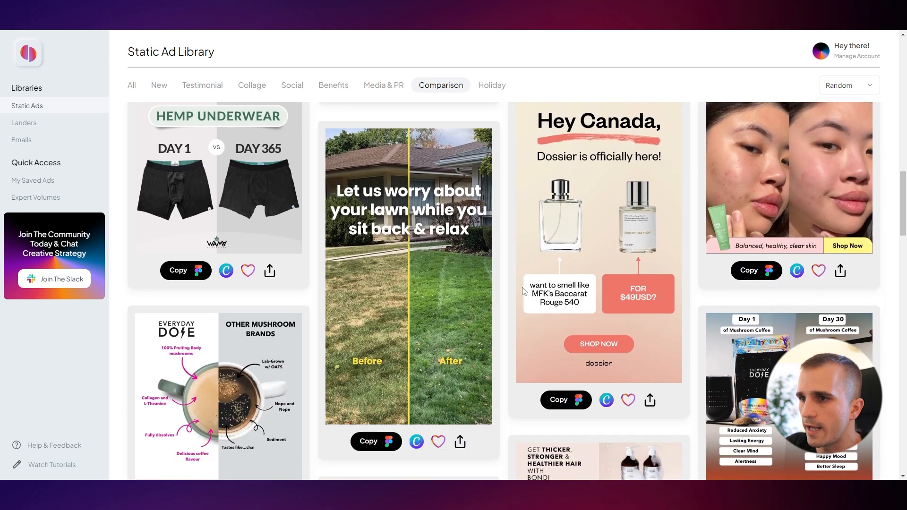
{"action": "left_click", "coordinate": [382, 437]}
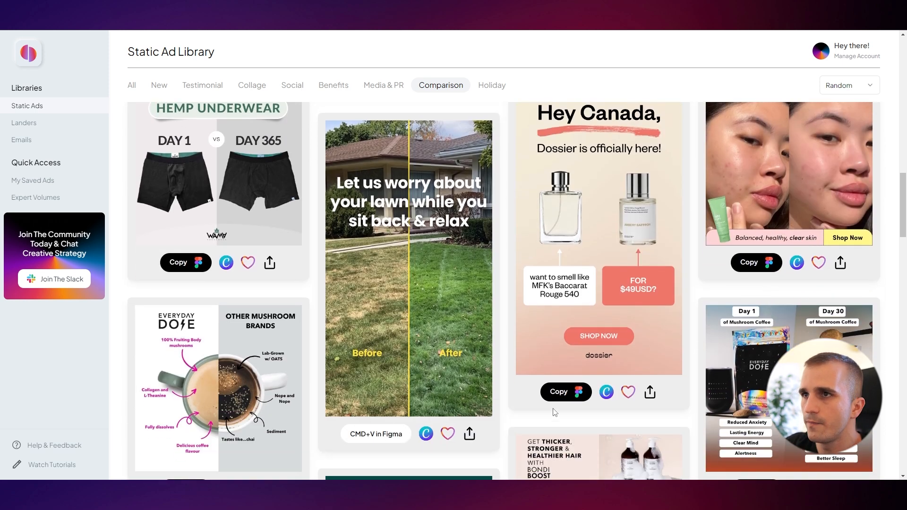
Paste the copied lawn before/after template into the Figma canvas near the two images
{"action": "key", "text": "ctrl+Tab"}
{"action": "left_click_drag", "start_coordinate": [635, 251], "coordinate": [429, 181]}
{"action": "scroll", "coordinate": [488, 238], "scroll_direction": "down", "scroll_amount": 4}
{"action": "left_click_drag", "start_coordinate": [516, 270], "coordinate": [337, 211]}
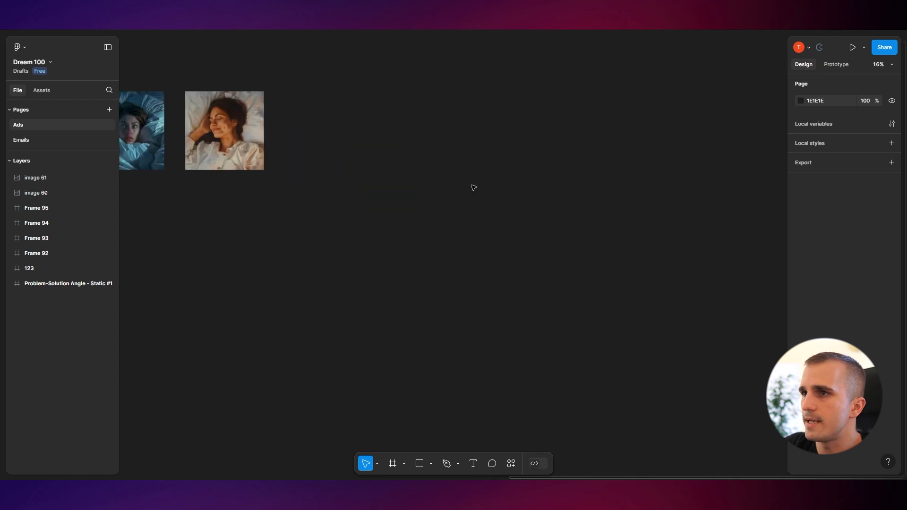
{"action": "key", "text": "ctrl+v"}
{"action": "left_click_drag", "start_coordinate": [456, 227], "coordinate": [552, 141]}
{"action": "scroll", "coordinate": [402, 315], "scroll_direction": "up", "scroll_amount": 2}
{"action": "left_click_drag", "start_coordinate": [398, 316], "coordinate": [421, 345]}
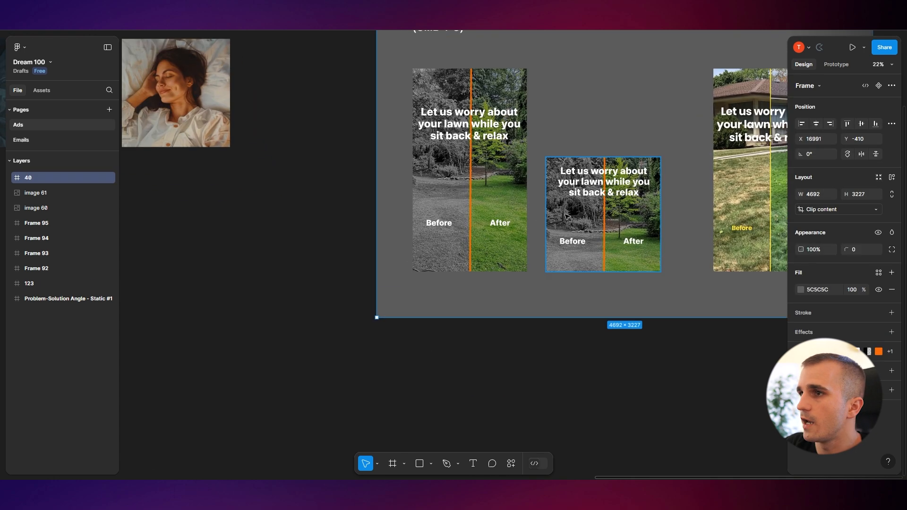
Duplicate the square 1080×1080 lawn template frame out onto the empty canvas
{"action": "scroll", "coordinate": [432, 292], "scroll_direction": "down", "scroll_amount": 3}
{"action": "left_click_drag", "start_coordinate": [432, 292], "coordinate": [447, 280]}
{"action": "scroll", "coordinate": [437, 326], "scroll_direction": "up", "scroll_amount": 1}
{"action": "left_click_drag", "start_coordinate": [423, 327], "coordinate": [436, 320]}
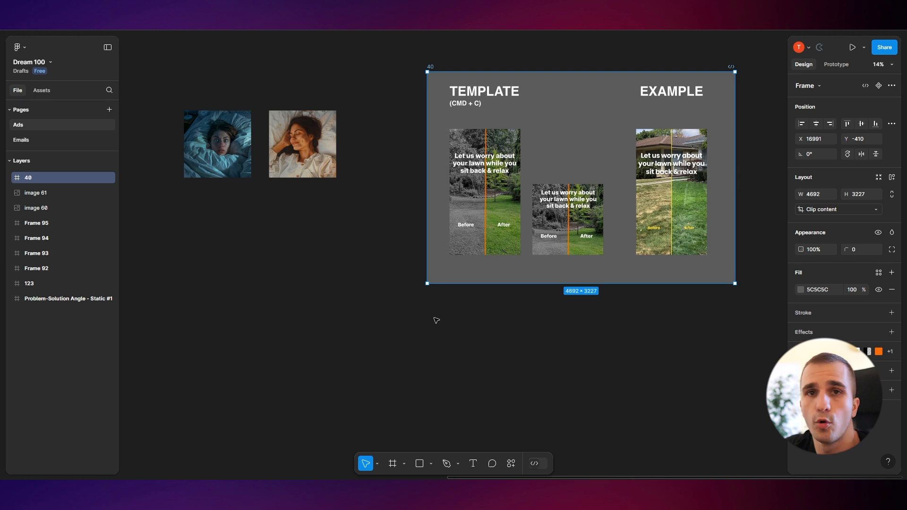
{"action": "scroll", "coordinate": [436, 320], "scroll_direction": "up", "scroll_amount": 3}
{"action": "left_click", "coordinate": [652, 299]}
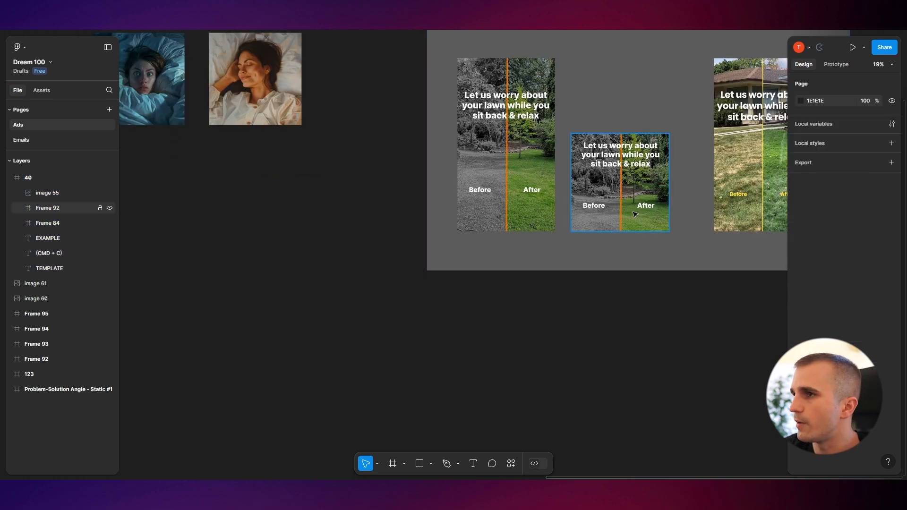
{"action": "double_click", "coordinate": [639, 199]}
{"action": "left_click", "coordinate": [652, 265]}
{"action": "left_click", "coordinate": [625, 185]}
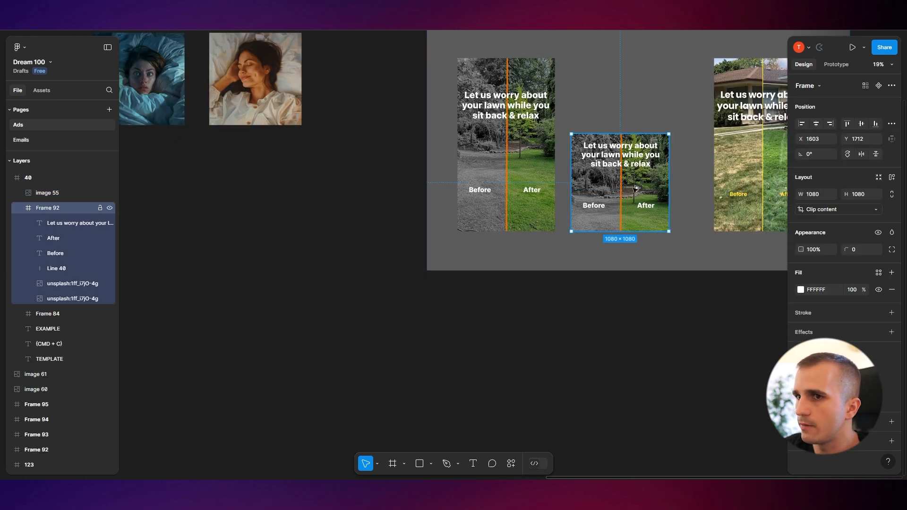
{"action": "left_click_drag", "start_coordinate": [625, 186], "coordinate": [220, 274]}
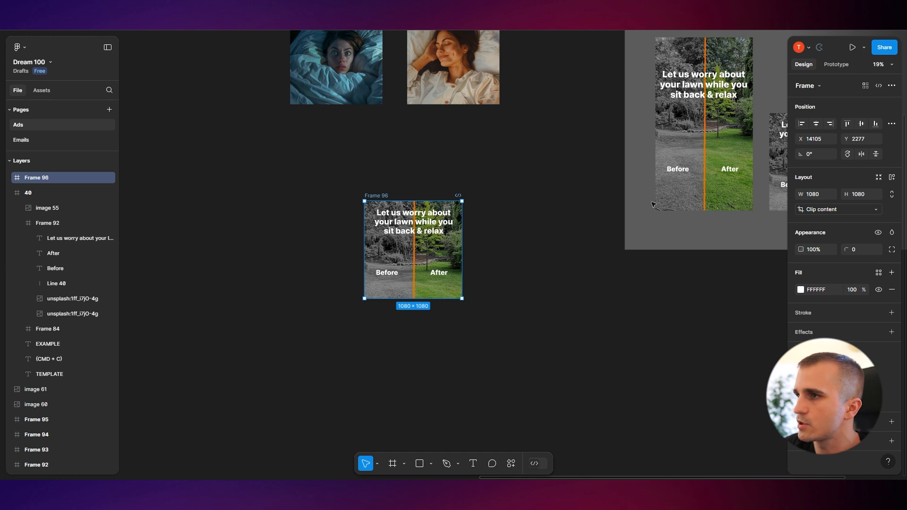
Delete both lawn photos from the duplicated square frame
{"action": "scroll", "coordinate": [543, 260], "scroll_direction": "up", "scroll_amount": 2}
{"action": "left_click", "coordinate": [543, 251]}
{"action": "scroll", "coordinate": [543, 251], "scroll_direction": "down", "scroll_amount": 1}
{"action": "left_click_drag", "start_coordinate": [436, 236], "coordinate": [527, 220]}
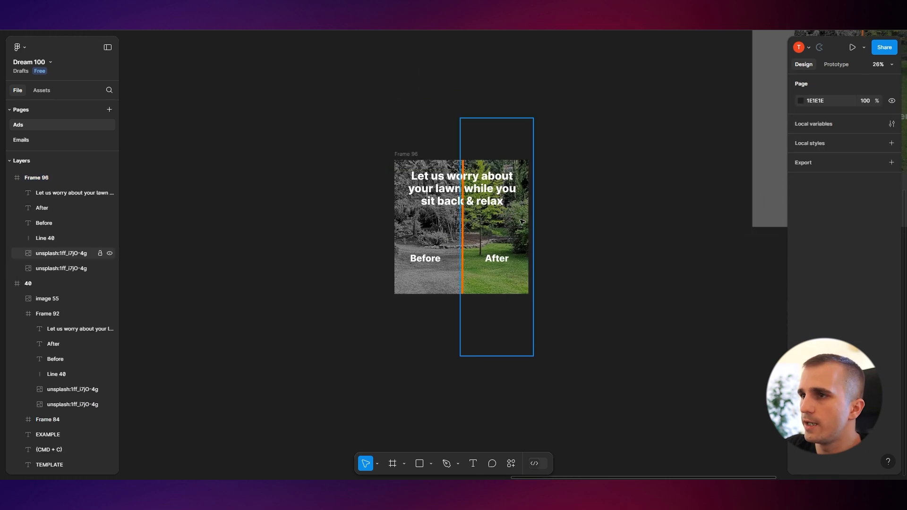
{"action": "left_click", "coordinate": [522, 222]}
{"action": "key", "text": "Delete"}
{"action": "left_click", "coordinate": [429, 237]}
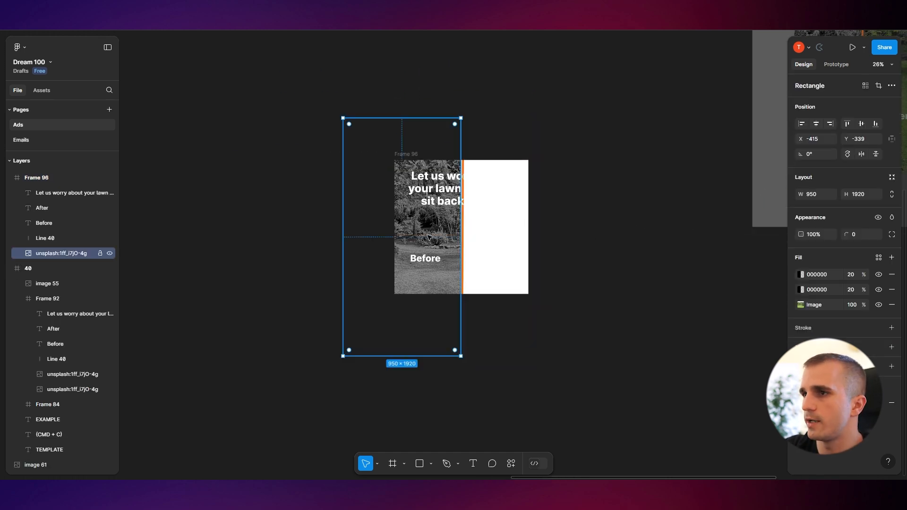
{"action": "key", "text": "Delete"}
Move the frustrated-woman image into the frame's left half and fit it to the frame
{"action": "scroll", "coordinate": [443, 191], "scroll_direction": "up", "scroll_amount": 5}
{"action": "left_click_drag", "start_coordinate": [371, 121], "coordinate": [474, 380]}
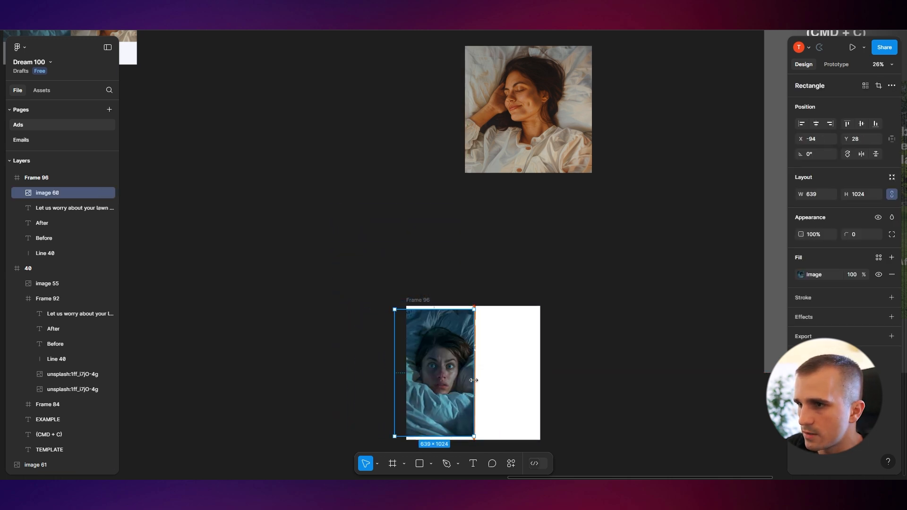
{"action": "left_click_drag", "start_coordinate": [395, 381], "coordinate": [406, 381]}
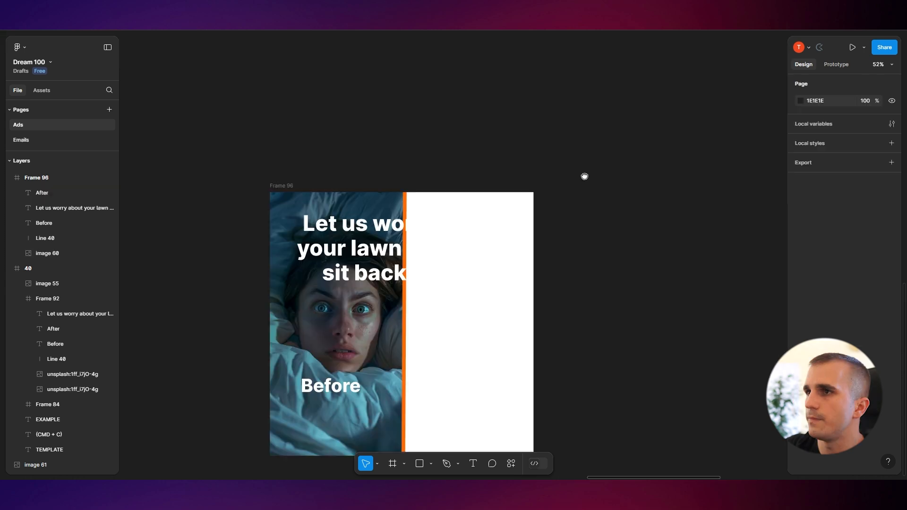
Move the smiling-woman image into the frame's right half, narrow it to about 583 px wide and send it to back
{"action": "left_click_drag", "start_coordinate": [585, 176], "coordinate": [511, 283]}
{"action": "scroll", "coordinate": [534, 208], "scroll_direction": "down", "scroll_amount": 4}
{"action": "left_click_drag", "start_coordinate": [535, 206], "coordinate": [541, 163]}
{"action": "left_click_drag", "start_coordinate": [523, 82], "coordinate": [502, 308]}
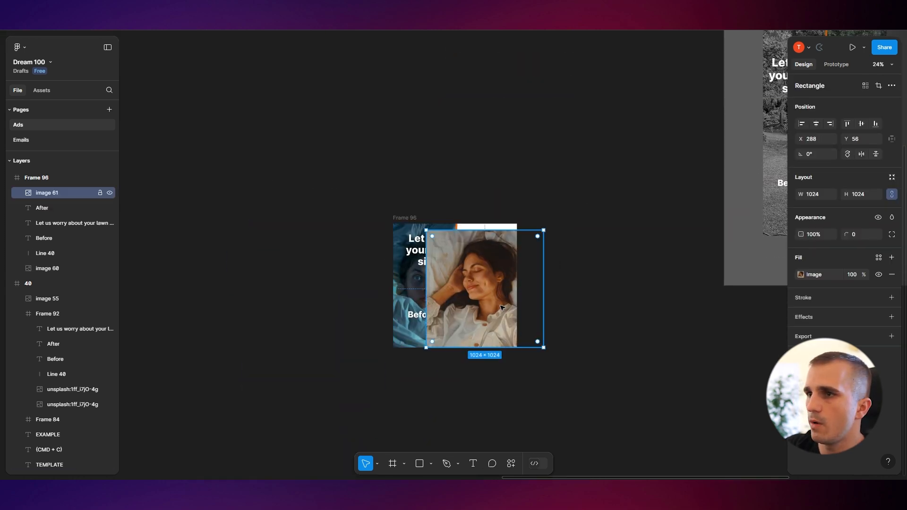
{"action": "left_click_drag", "start_coordinate": [440, 279], "coordinate": [477, 280]}
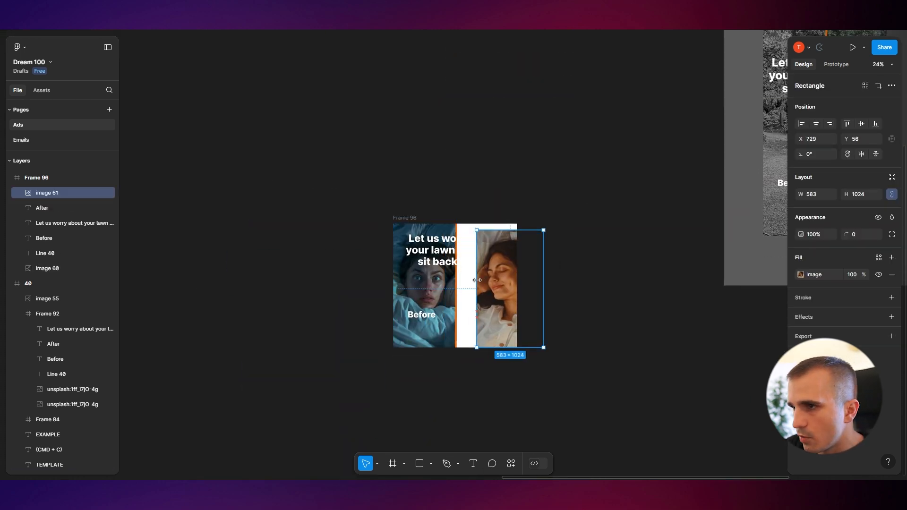
{"action": "key", "text": "ctrl+shift+bracketleft"}
Review the new before/after frame alongside the existing Casper ad on the canvas
{"action": "scroll", "coordinate": [500, 279], "scroll_direction": "up", "scroll_amount": 5}
{"action": "left_click", "coordinate": [589, 281]}
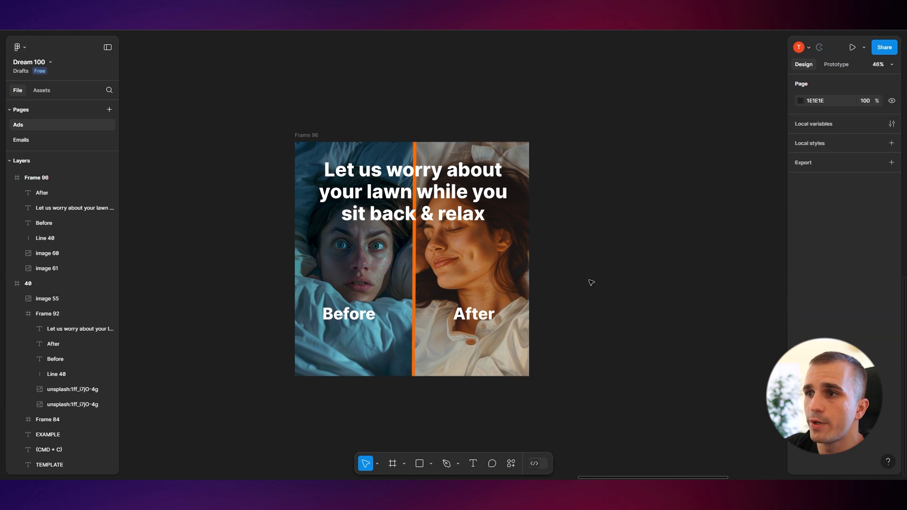
{"action": "scroll", "coordinate": [569, 376], "scroll_direction": "down", "scroll_amount": 5}
{"action": "scroll", "coordinate": [569, 381], "scroll_direction": "up", "scroll_amount": 3}
{"action": "scroll", "coordinate": [465, 265], "scroll_direction": "down", "scroll_amount": 8}
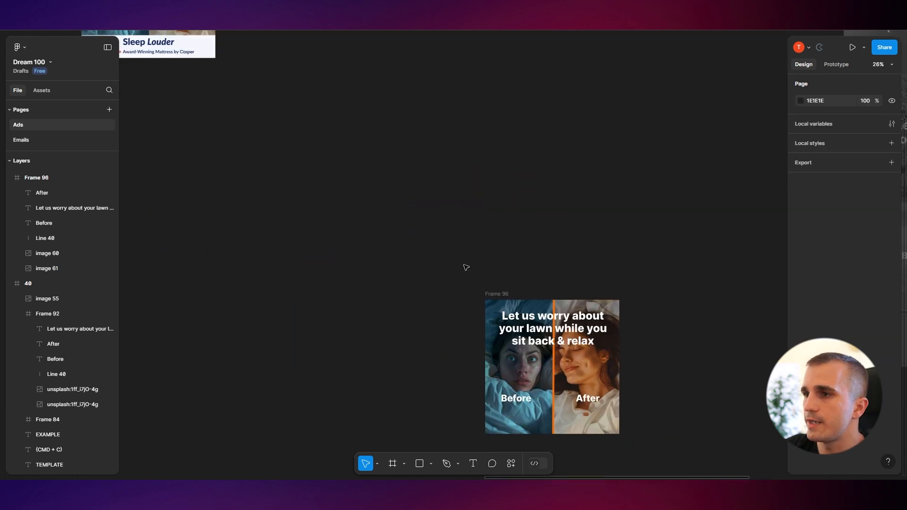
{"action": "scroll", "coordinate": [473, 264], "scroll_direction": "right", "scroll_amount": 3}
{"action": "scroll", "coordinate": [472, 265], "scroll_direction": "up", "scroll_amount": 2}
{"action": "scroll", "coordinate": [368, 215], "scroll_direction": "down", "scroll_amount": 3}
{"action": "scroll", "coordinate": [300, 173], "scroll_direction": "up", "scroll_amount": 3}
{"action": "scroll", "coordinate": [300, 174], "scroll_direction": "left", "scroll_amount": 3}
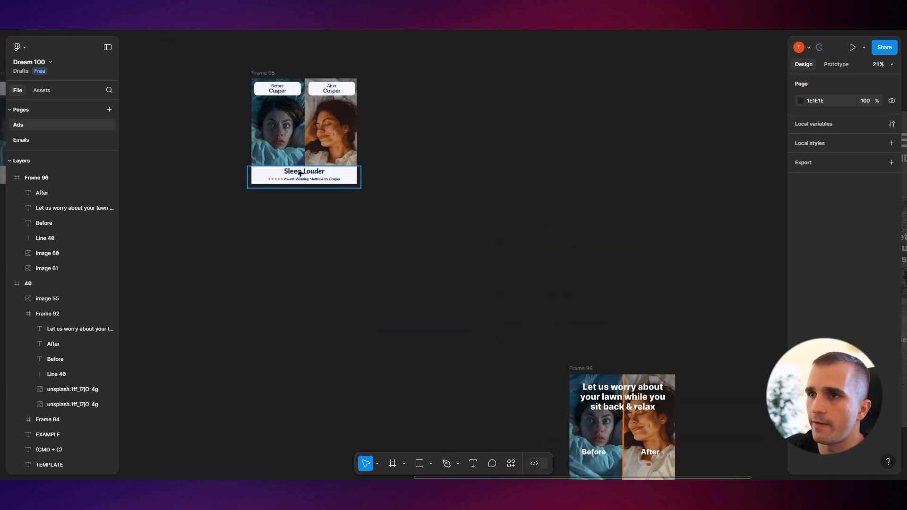
Copy the white footer bar from the original Casper ad and paste it into the new before/after frame
{"action": "left_click", "coordinate": [352, 180]}
{"action": "scroll", "coordinate": [314, 210], "scroll_direction": "down", "scroll_amount": 3}
{"action": "scroll", "coordinate": [314, 210], "scroll_direction": "right", "scroll_amount": 3}
{"action": "scroll", "coordinate": [416, 239], "scroll_direction": "up", "scroll_amount": 5}
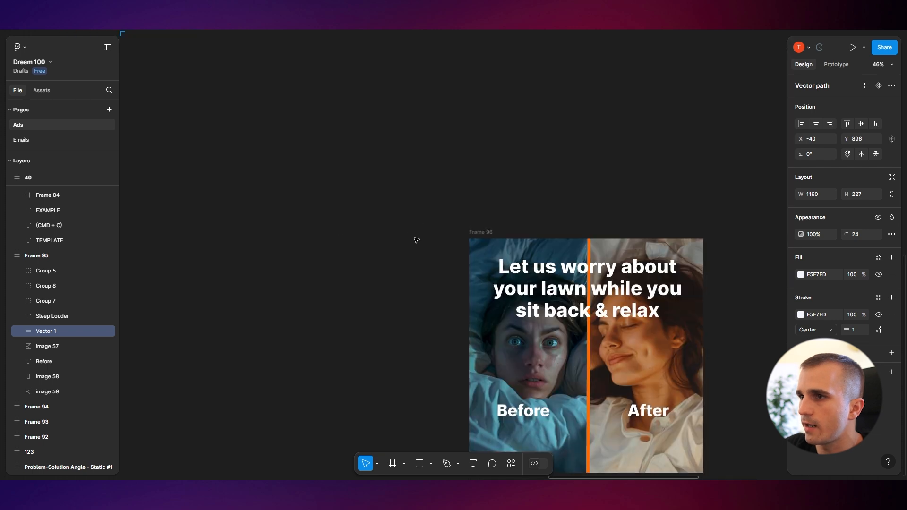
{"action": "left_click", "coordinate": [415, 133]}
{"action": "key", "text": "ctrl+v"}
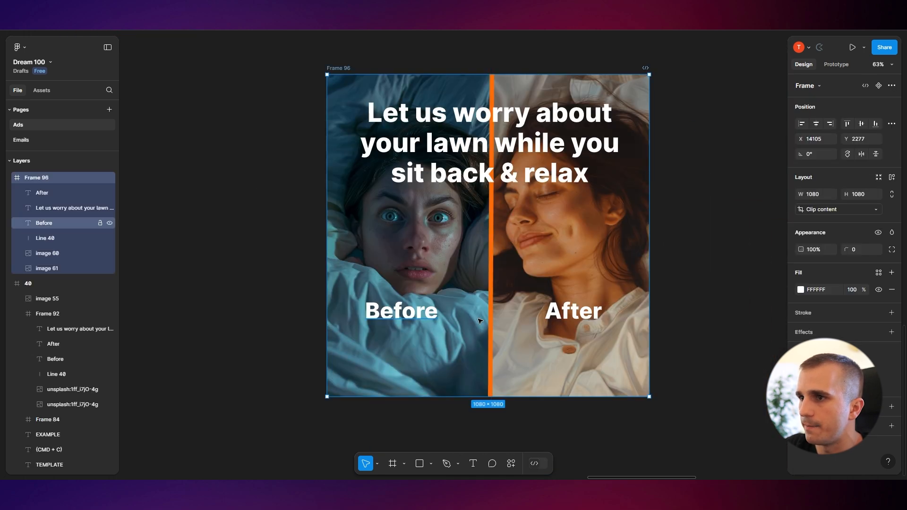
Delete the Before and After labels from the new frame
{"action": "left_click", "coordinate": [570, 316]}
{"action": "key", "text": "Delete"}
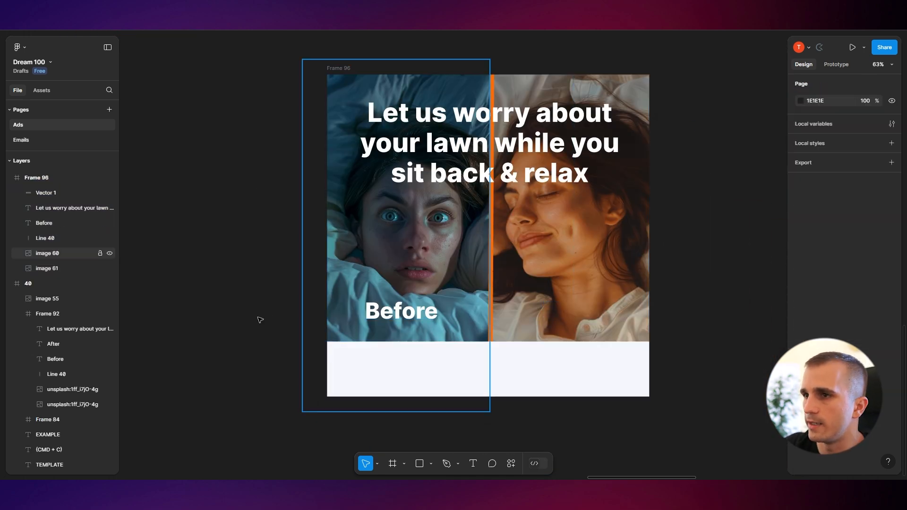
{"action": "left_click", "coordinate": [411, 311]}
{"action": "key", "text": "Delete"}
Sample Casper's navy brand color 1E306E from the Casper website with the color picker
{"action": "left_click", "coordinate": [524, 388]}
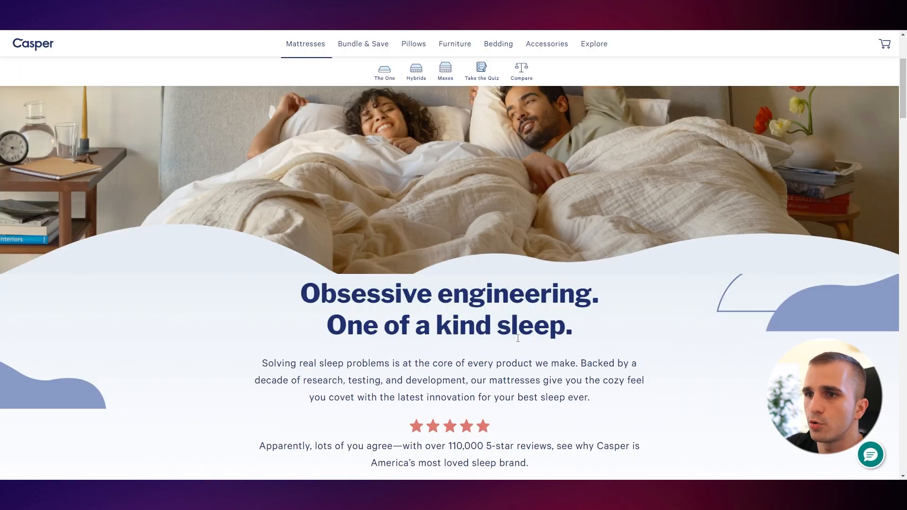
{"action": "scroll", "coordinate": [698, 249], "scroll_direction": "down", "scroll_amount": 3}
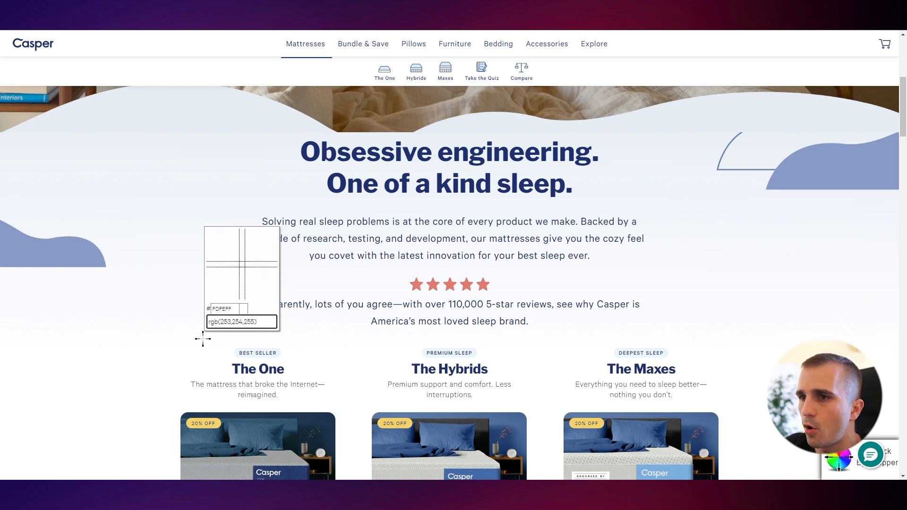
{"action": "left_click", "coordinate": [236, 367]}
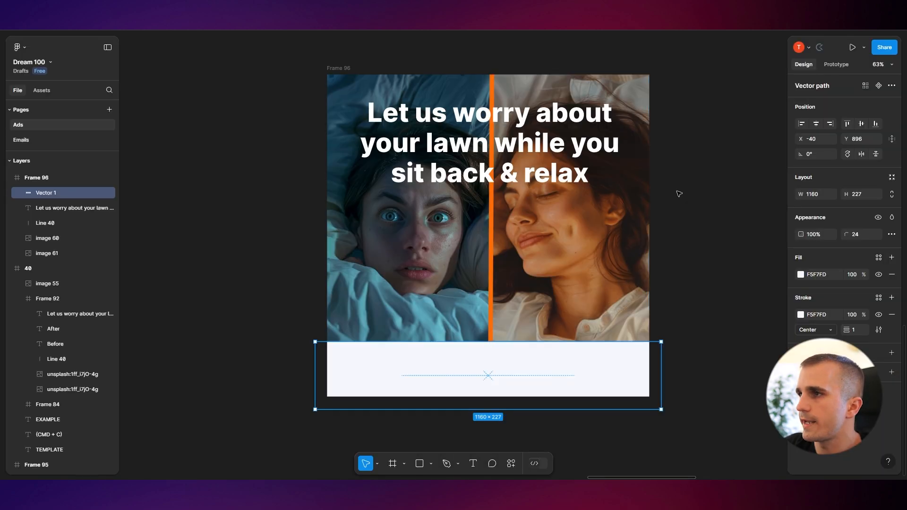
{"action": "scroll", "coordinate": [677, 193], "scroll_direction": "left", "scroll_amount": 5}
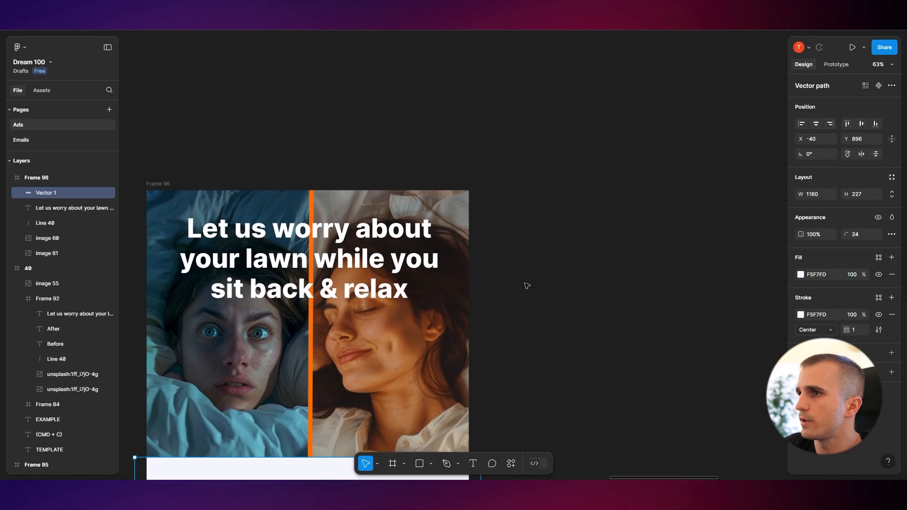
Draw a square swatch about 303 × 303 beside the frame and fill it with the navy 1E306E
{"action": "scroll", "coordinate": [581, 231], "scroll_direction": "down", "scroll_amount": 3}
{"action": "left_click", "coordinate": [581, 231]}
{"action": "scroll", "coordinate": [534, 193], "scroll_direction": "right", "scroll_amount": 4}
{"action": "key", "text": "r"}
{"action": "left_click_drag", "start_coordinate": [487, 155], "coordinate": [553, 220]}
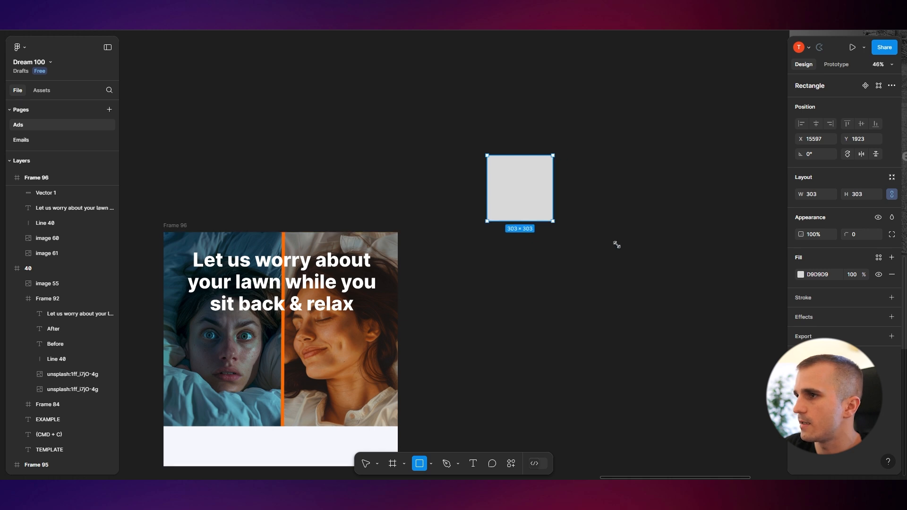
{"action": "key", "text": "Return"}
{"action": "left_click", "coordinate": [620, 286]}
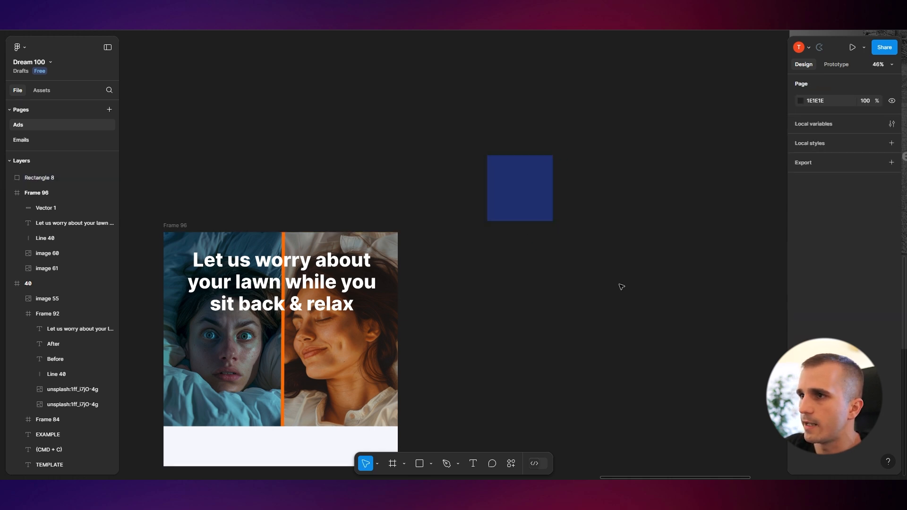
{"action": "left_click_drag", "start_coordinate": [521, 206], "coordinate": [469, 201]}
Delete the 'Let us worry about your lawn' headline from the frame
{"action": "scroll", "coordinate": [518, 355], "scroll_direction": "down", "scroll_amount": 2}
{"action": "scroll", "coordinate": [534, 331], "scroll_direction": "left", "scroll_amount": 1}
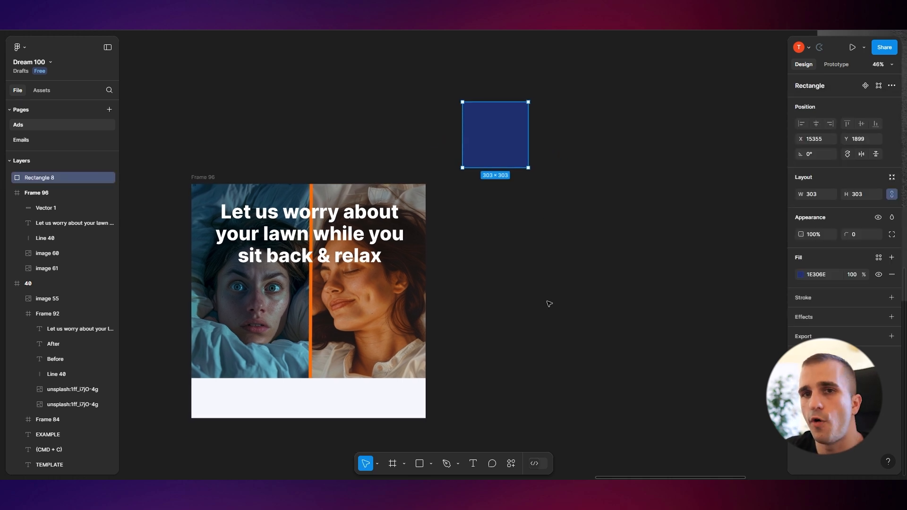
{"action": "scroll", "coordinate": [520, 284], "scroll_direction": "up", "scroll_amount": 1}
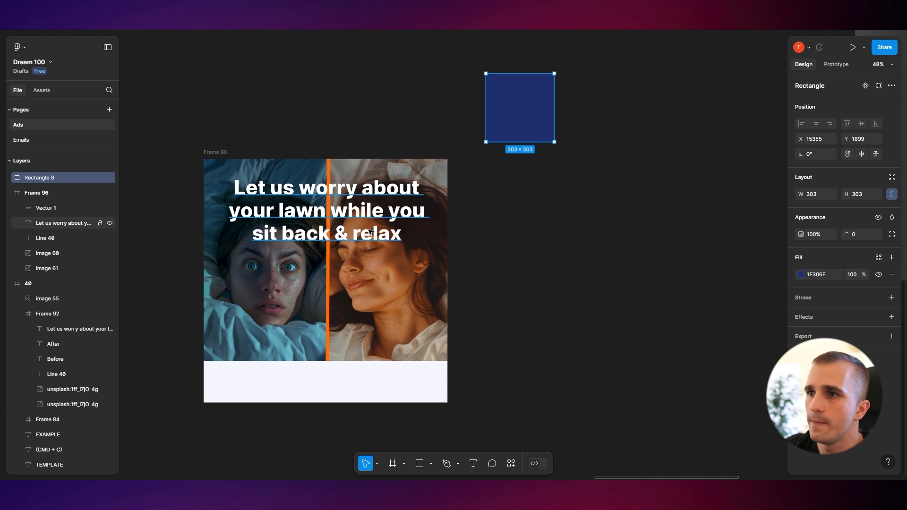
{"action": "left_click", "coordinate": [373, 233]}
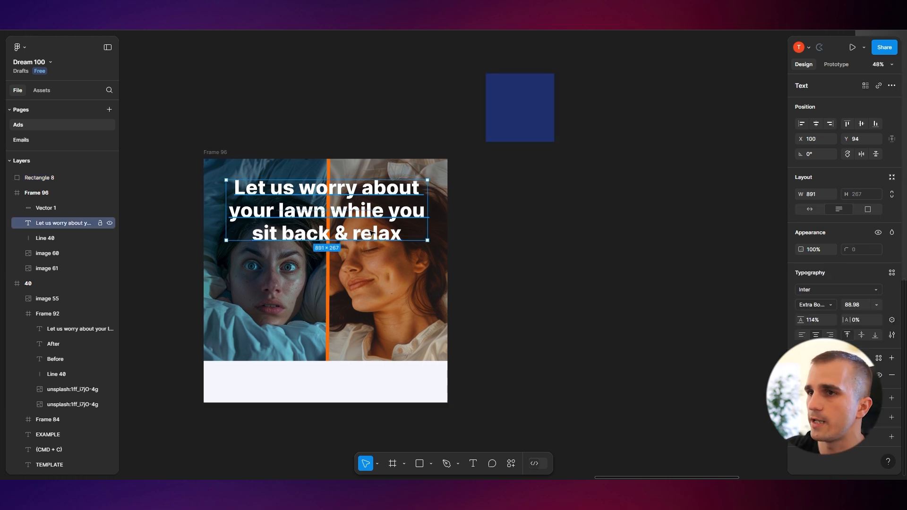
{"action": "key", "text": "Delete"}
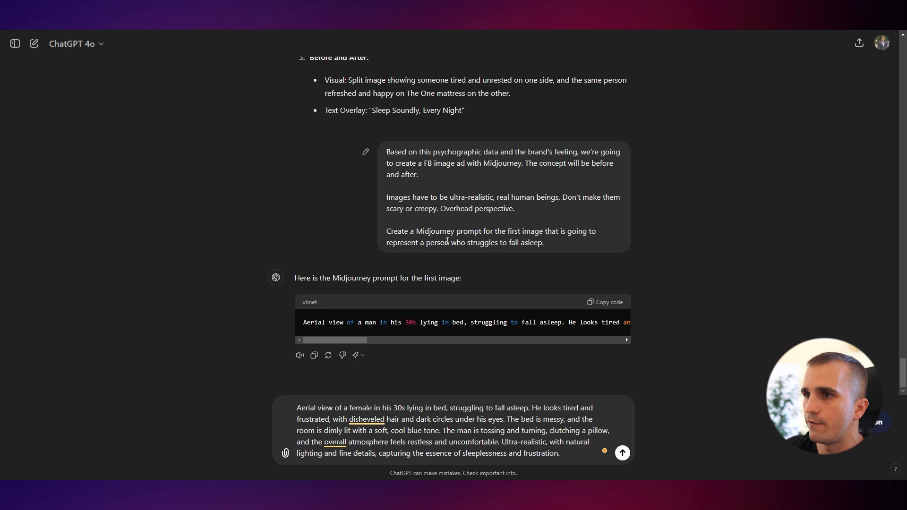
Clear the ChatGPT message box and copy the headline 'Better Sleep Starts Here' from the earlier suggestions
{"action": "scroll", "coordinate": [412, 260], "scroll_direction": "up", "scroll_amount": 4}
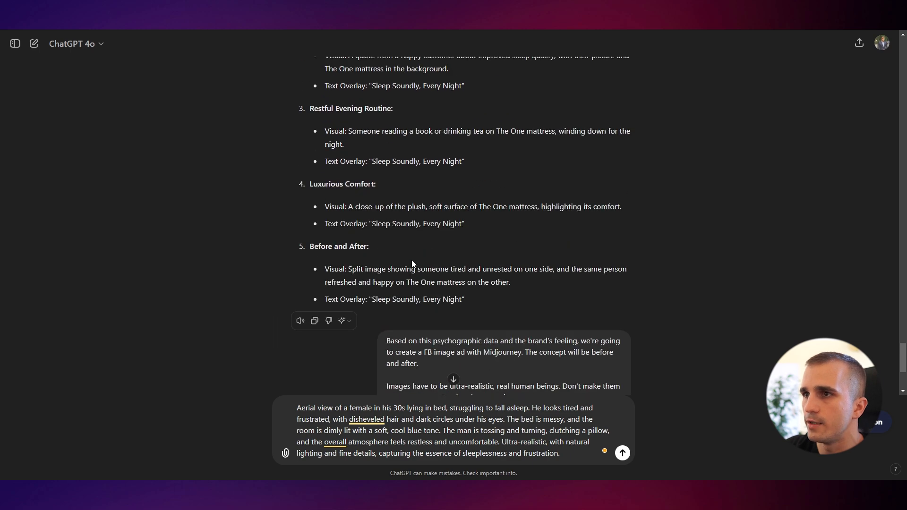
{"action": "scroll", "coordinate": [412, 260], "scroll_direction": "up", "scroll_amount": 10}
{"action": "key", "text": "ctrl+a"}
{"action": "key", "text": "BackSpace"}
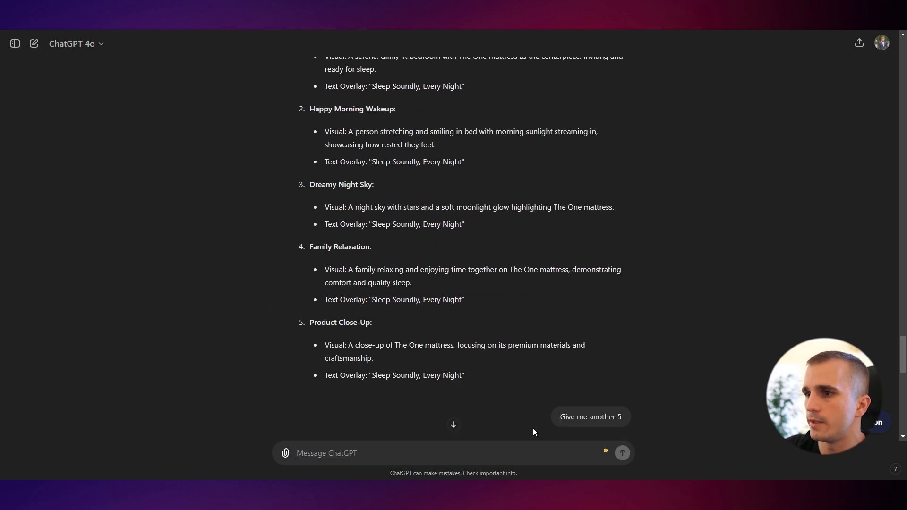
{"action": "scroll", "coordinate": [540, 250], "scroll_direction": "up", "scroll_amount": 8}
{"action": "scroll", "coordinate": [369, 308], "scroll_direction": "up", "scroll_amount": 2}
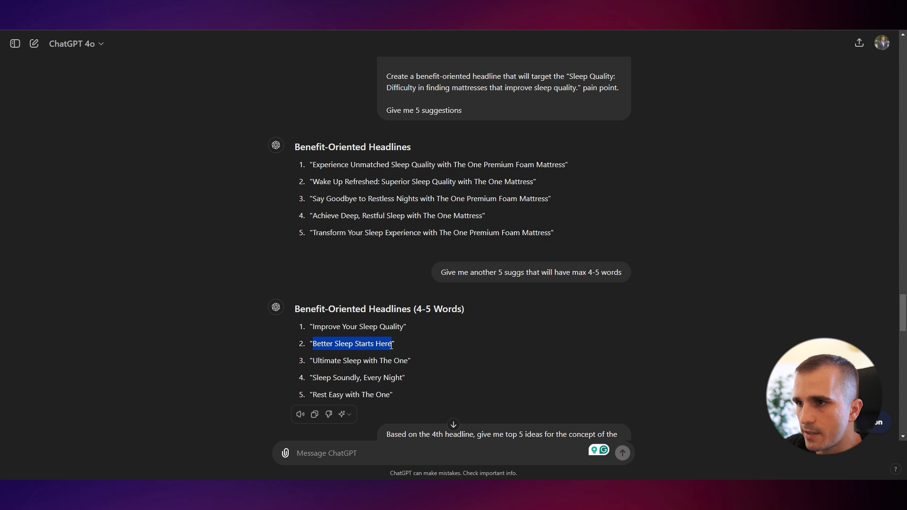
{"action": "key", "text": "alt+Tab"}
Add a text layer with 'Better Sleep Starts Here' in the frame's white footer bar
{"action": "left_click_drag", "start_coordinate": [166, 267], "coordinate": [279, 194]}
{"action": "scroll", "coordinate": [276, 189], "scroll_direction": "down", "scroll_amount": 1}
{"action": "left_click_drag", "start_coordinate": [255, 151], "coordinate": [348, 288]}
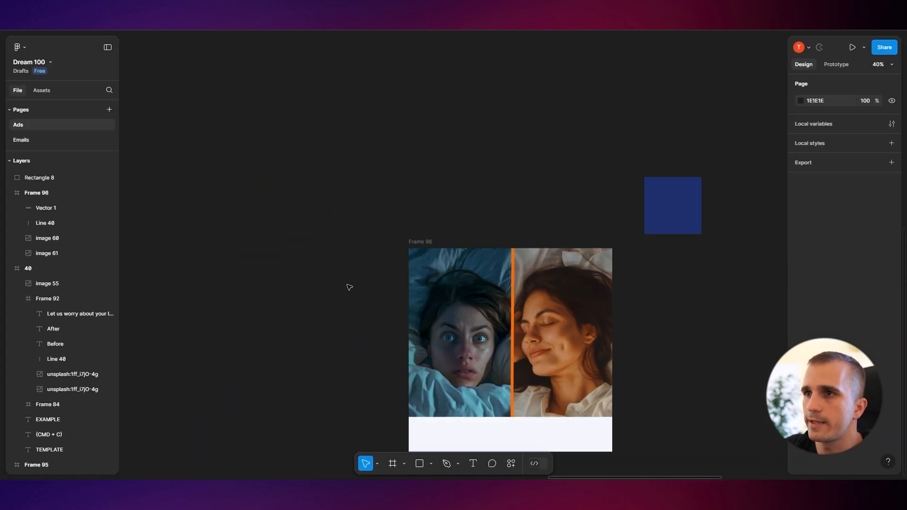
{"action": "scroll", "coordinate": [342, 283], "scroll_direction": "down", "scroll_amount": 2}
{"action": "left_click_drag", "start_coordinate": [391, 412], "coordinate": [352, 313]}
{"action": "scroll", "coordinate": [355, 316], "scroll_direction": "up", "scroll_amount": 5}
{"action": "key", "text": "t"}
{"action": "left_click", "coordinate": [367, 282]}
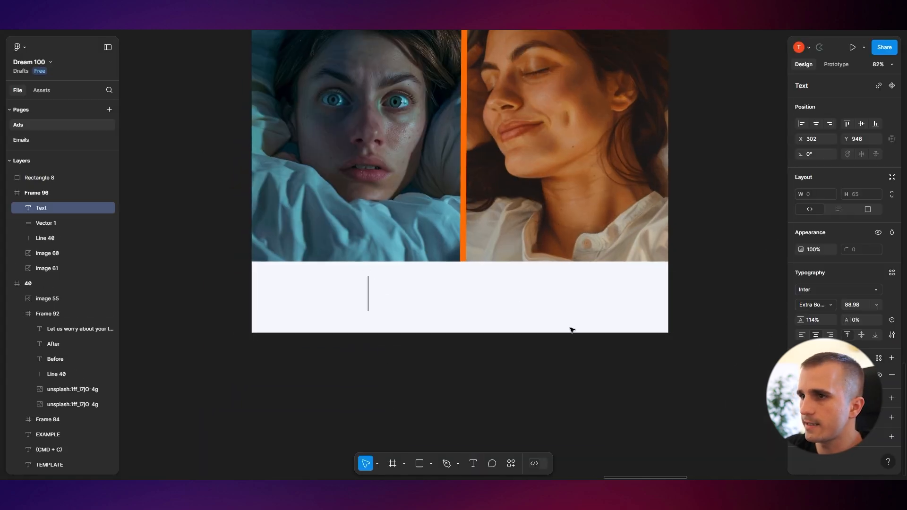
{"action": "type", "text": "Better Sleep Starts Here"}
Set the headline's font size to 57
{"action": "left_click", "coordinate": [506, 332]}
{"action": "left_click_drag", "start_coordinate": [495, 300], "coordinate": [588, 299]}
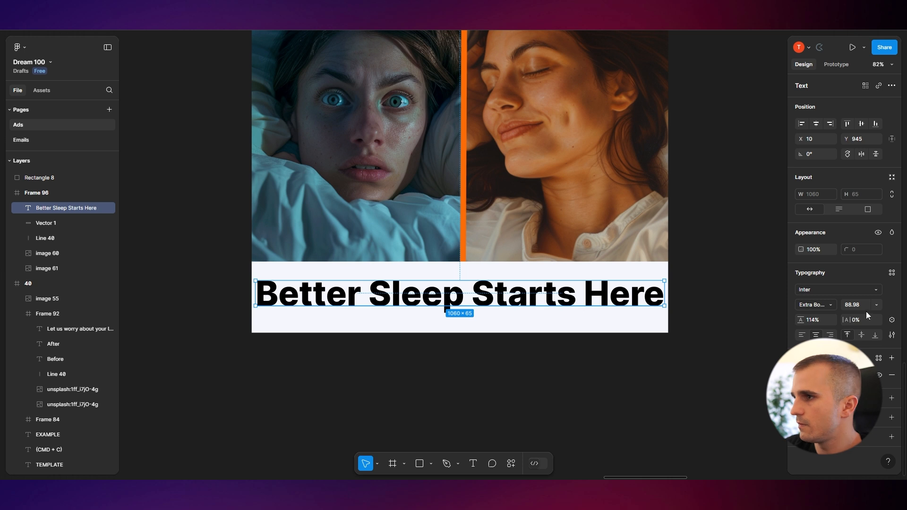
{"action": "left_click_drag", "start_coordinate": [855, 306], "coordinate": [840, 306]}
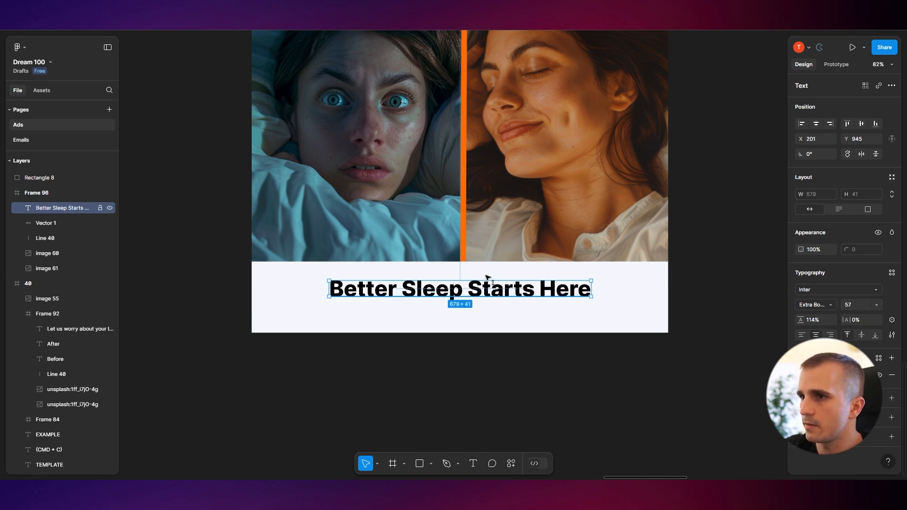
Change the headline's font to Lato
{"action": "left_click", "coordinate": [818, 290]}
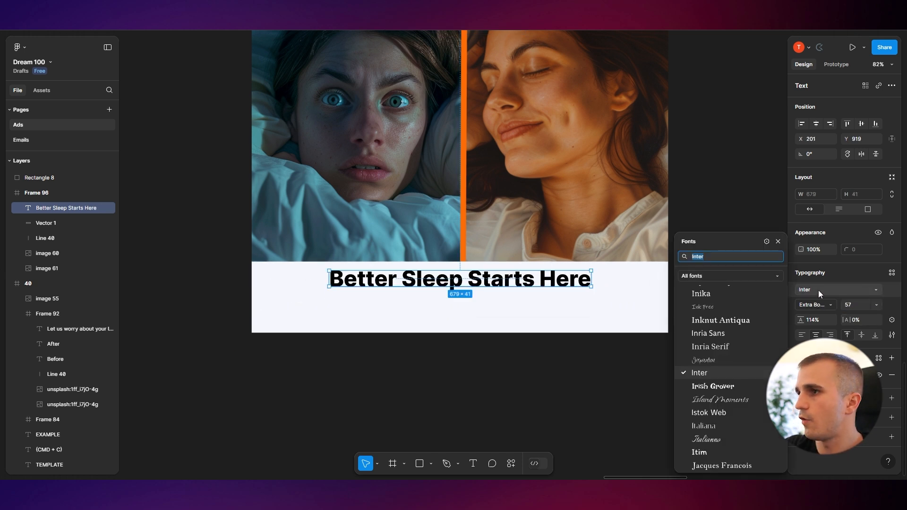
{"action": "type", "text": "lato"}
{"action": "left_click", "coordinate": [706, 277]}
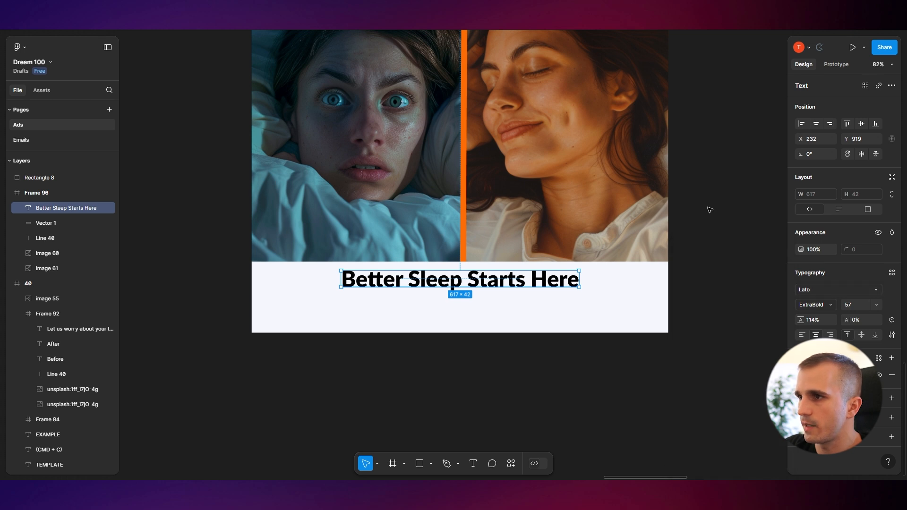
Color the headline with the navy from the swatch using the eyedropper
{"action": "left_click", "coordinate": [709, 207]}
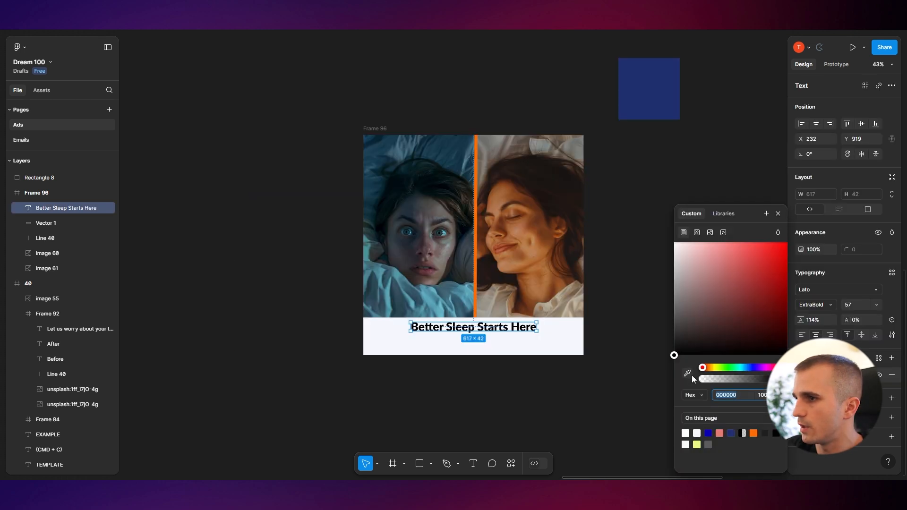
{"action": "left_click", "coordinate": [689, 375]}
{"action": "left_click", "coordinate": [640, 112]}
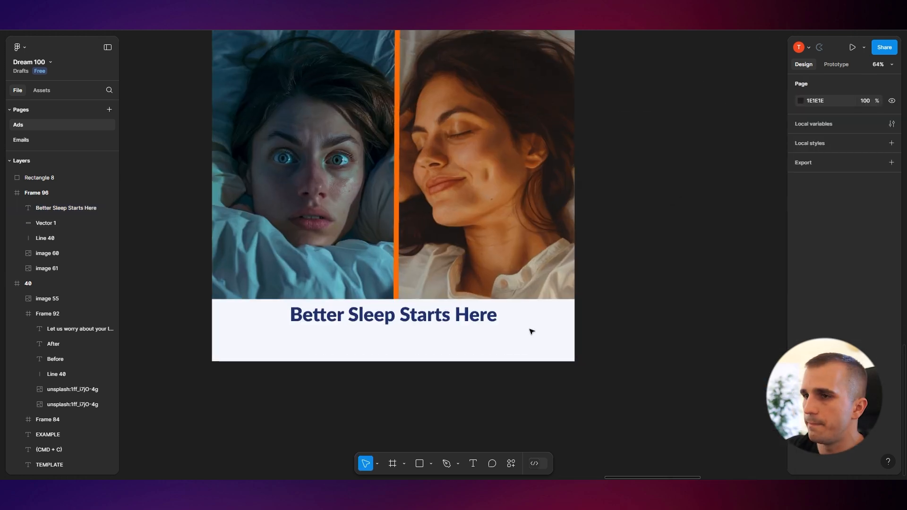
{"action": "left_click_drag", "start_coordinate": [395, 359], "coordinate": [456, 334]}
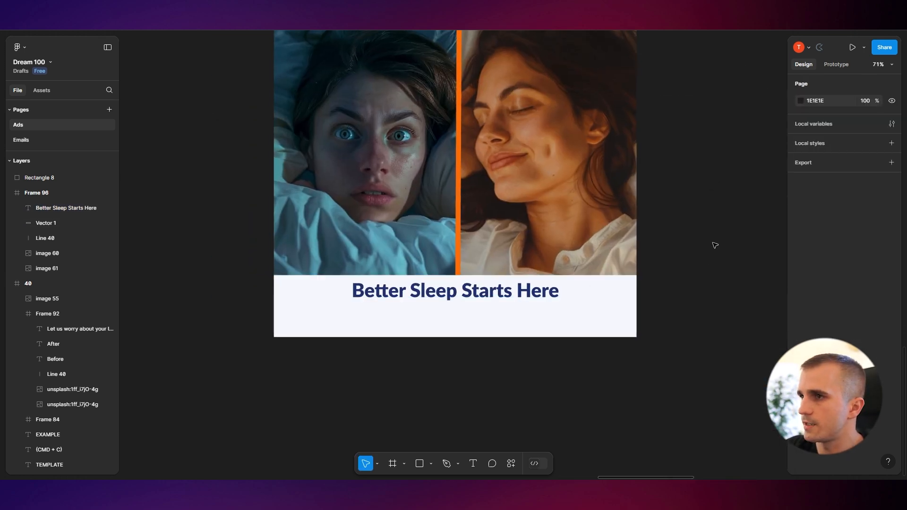
Draw a rectangle about 415 × 139 near the top of the Before half of the frame
{"action": "scroll", "coordinate": [714, 245], "scroll_direction": "down", "scroll_amount": 10, "text": "ctrl"}
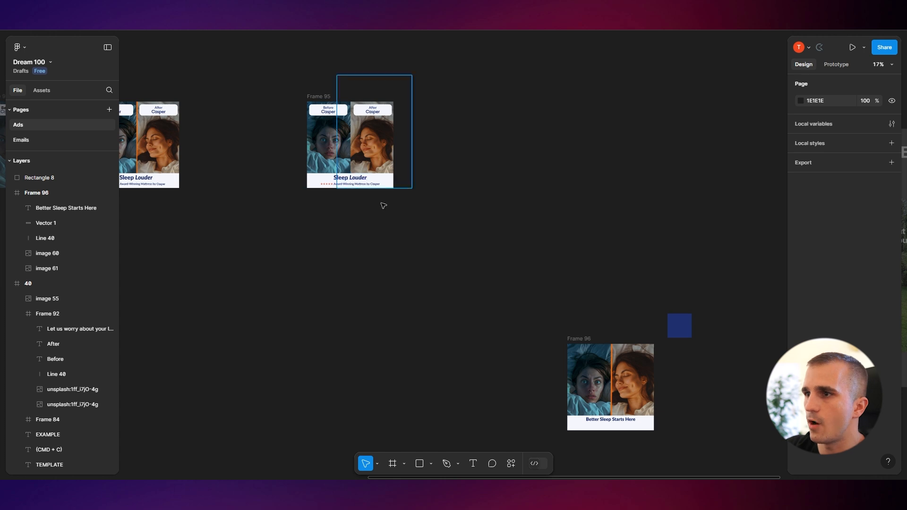
{"action": "left_click_drag", "start_coordinate": [512, 293], "coordinate": [367, 226]}
{"action": "scroll", "coordinate": [407, 315], "scroll_direction": "up", "scroll_amount": 5, "text": "ctrl"}
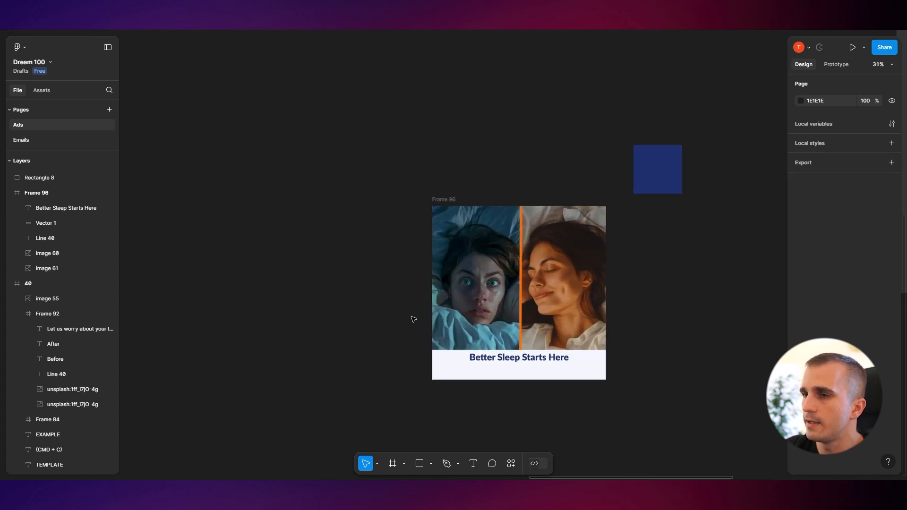
{"action": "scroll", "coordinate": [414, 320], "scroll_direction": "up", "scroll_amount": 5, "text": "ctrl"}
{"action": "key", "text": "r"}
{"action": "left_click_drag", "start_coordinate": [431, 147], "coordinate": [561, 194]}
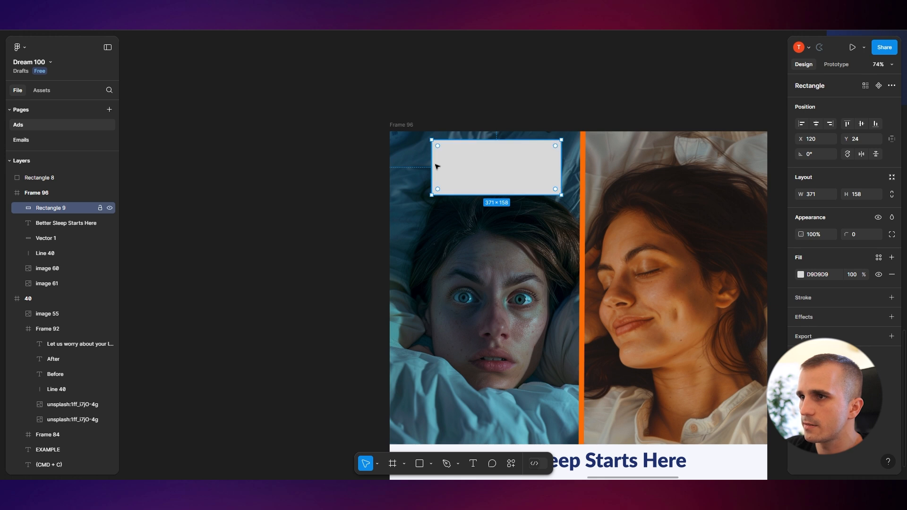
{"action": "left_click_drag", "start_coordinate": [415, 163], "coordinate": [415, 164]}
{"action": "left_click_drag", "start_coordinate": [500, 194], "coordinate": [500, 188]}
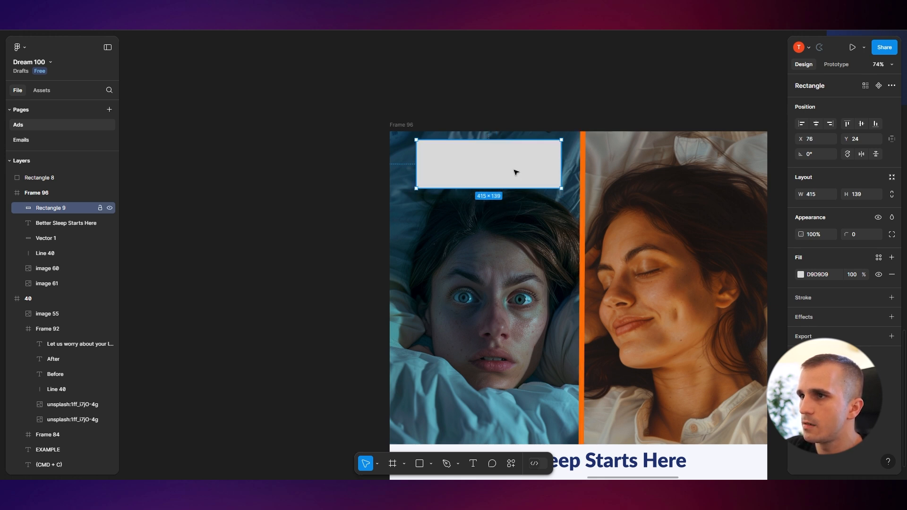
{"action": "left_click", "coordinate": [598, 88]}
{"action": "left_click_drag", "start_coordinate": [598, 88], "coordinate": [510, 108]}
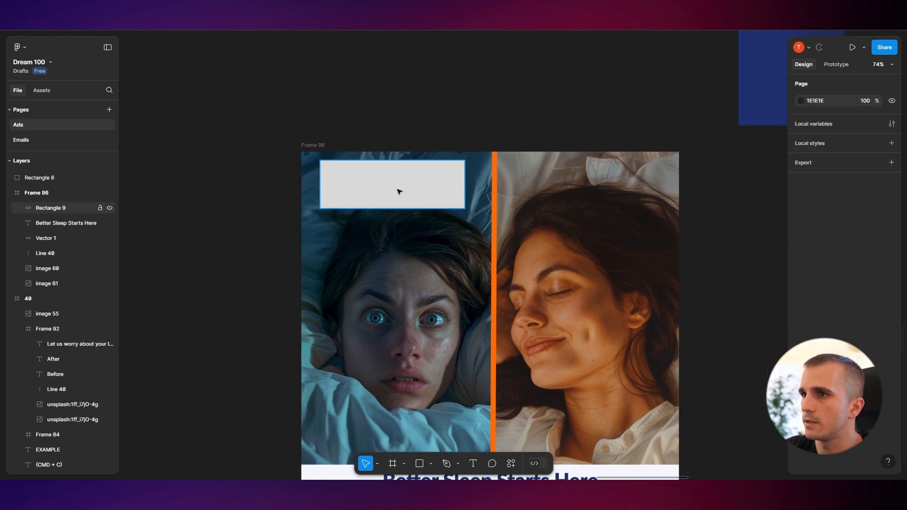
Duplicate the rectangle into the same position on the After half
{"action": "left_click", "coordinate": [397, 192]}
{"action": "left_click_drag", "start_coordinate": [429, 191], "coordinate": [630, 194], "text": "alt"}
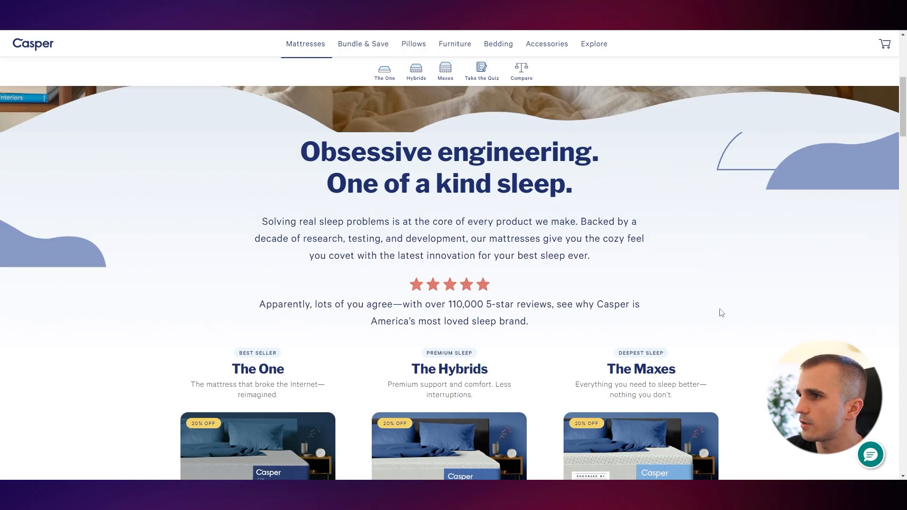
Sample Casper's light background color F4F8FB and create a second swatch filled with it
{"action": "key", "text": "alt+p"}
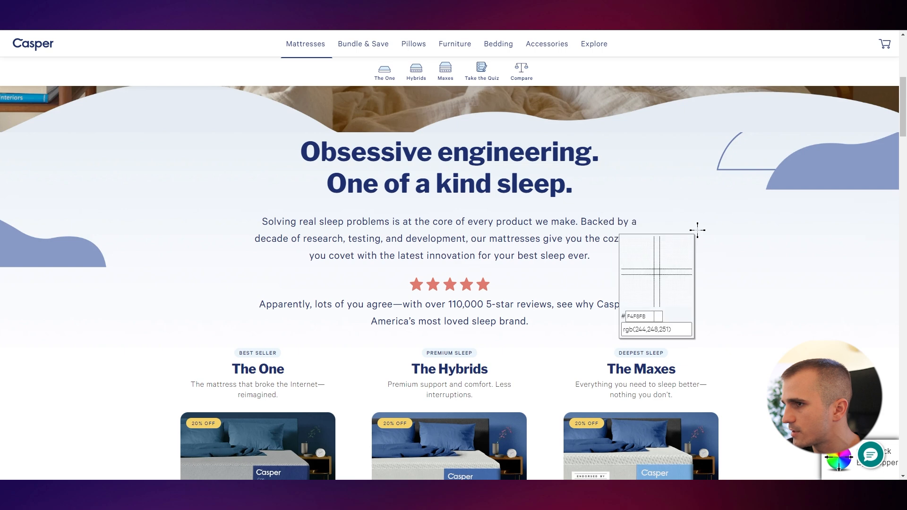
{"action": "left_click", "coordinate": [697, 230]}
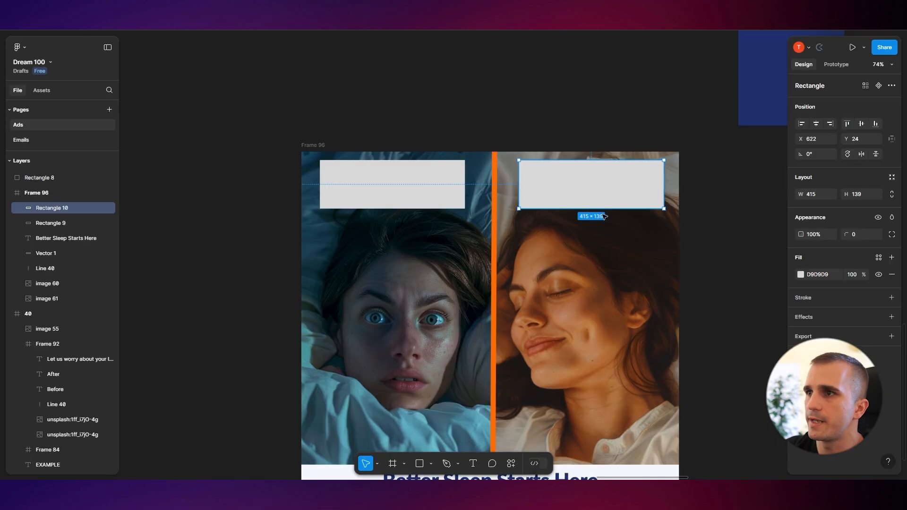
{"action": "scroll", "coordinate": [519, 213], "scroll_direction": "right", "scroll_amount": 5}
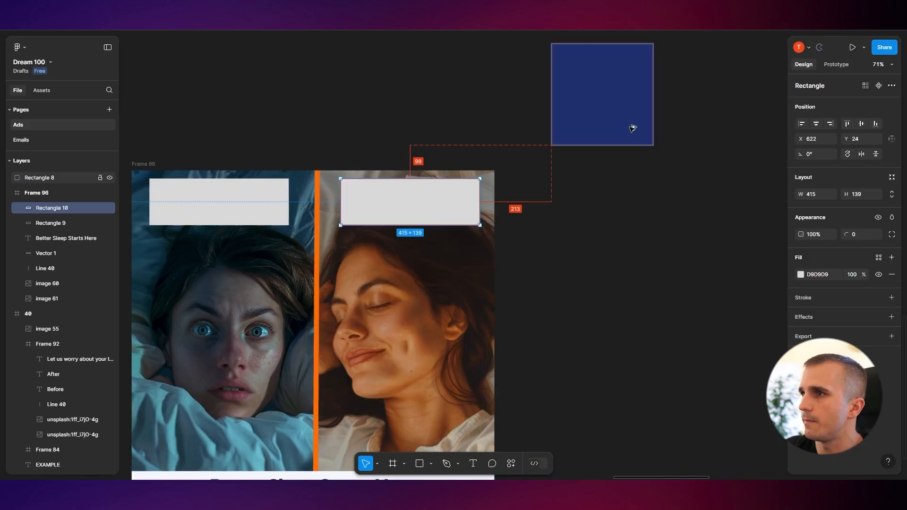
{"action": "left_click_drag", "start_coordinate": [633, 127], "coordinate": [749, 129]}
{"action": "scroll", "coordinate": [578, 285], "scroll_direction": "right", "scroll_amount": 3}
{"action": "scroll", "coordinate": [578, 286], "scroll_direction": "up", "scroll_amount": 2}
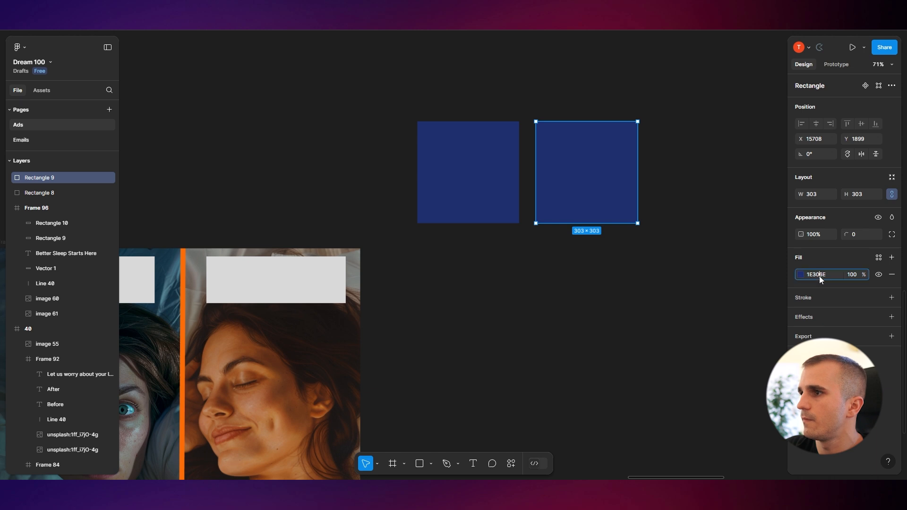
{"action": "type", "text": "F4F8FB"}
{"action": "key", "text": "Return"}
{"action": "left_click", "coordinate": [552, 316]}
{"action": "left_click_drag", "start_coordinate": [553, 316], "coordinate": [657, 238]}
Fill both top rectangles with the light F4F8FB color using the eyedropper on the light swatch
{"action": "left_click", "coordinate": [340, 201]}
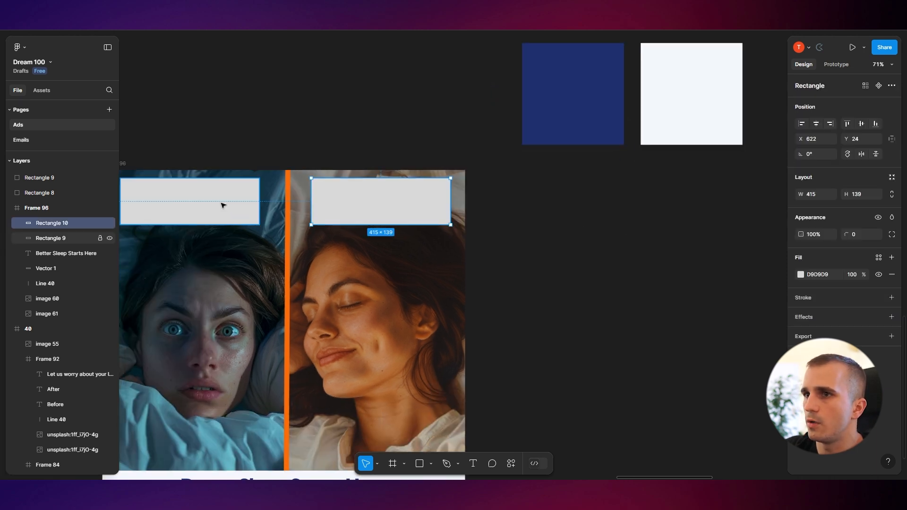
{"action": "left_click", "coordinate": [223, 205], "text": "shift"}
{"action": "left_click", "coordinate": [801, 290]}
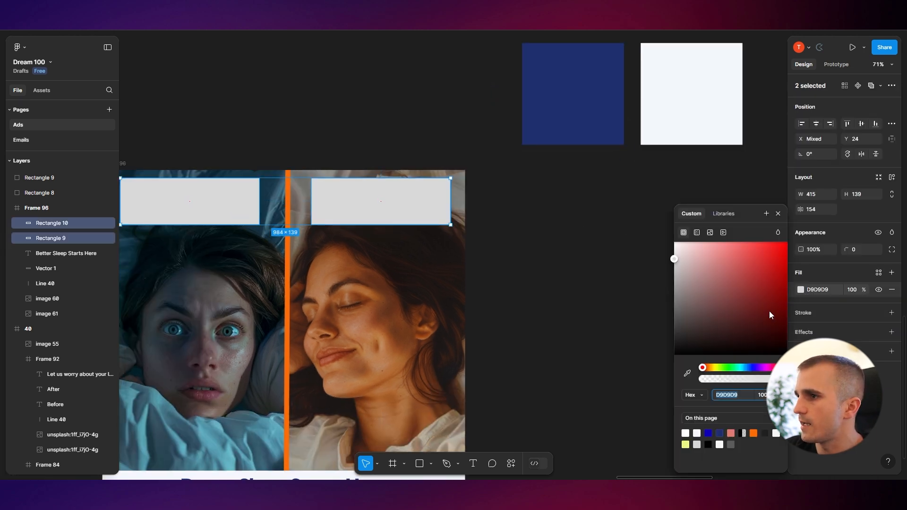
{"action": "left_click", "coordinate": [688, 374]}
{"action": "left_click", "coordinate": [680, 94]}
{"action": "left_click", "coordinate": [519, 303]}
{"action": "scroll", "coordinate": [553, 297], "scroll_direction": "down", "scroll_amount": 3}
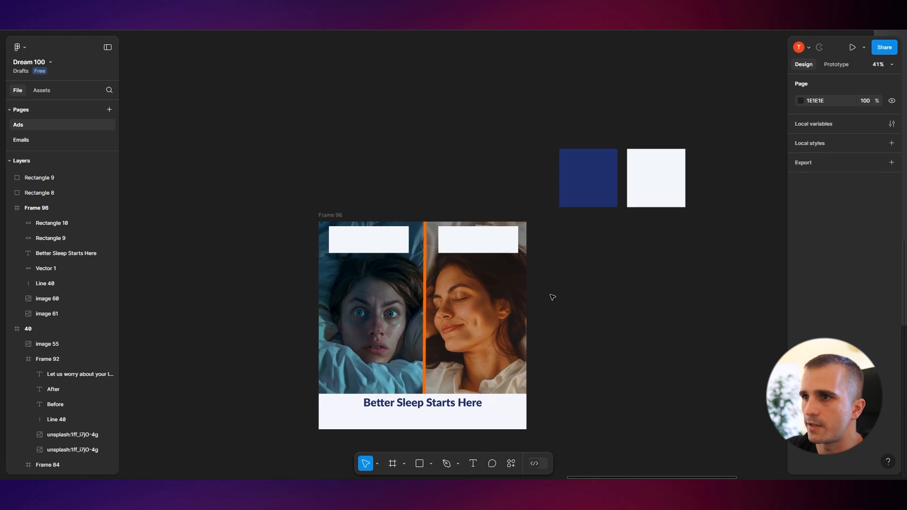
{"action": "scroll", "coordinate": [552, 297], "scroll_direction": "up", "scroll_amount": 3}
{"action": "left_click", "coordinate": [574, 182]}
{"action": "left_click", "coordinate": [440, 192], "text": "shift"}
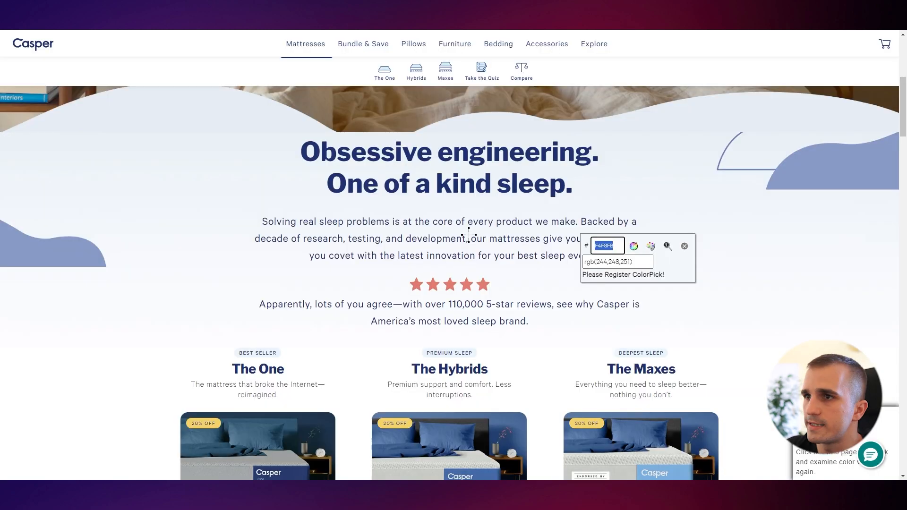
Round the corners of both light rectangles with a corner radius of about 30
{"action": "scroll", "coordinate": [66, 265], "scroll_direction": "up", "scroll_amount": 3}
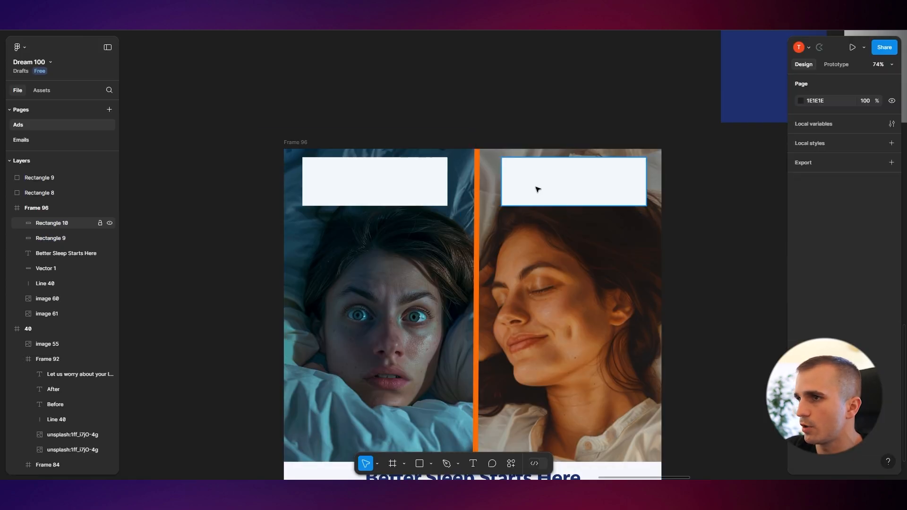
{"action": "left_click", "coordinate": [537, 190]}
{"action": "left_click", "coordinate": [428, 190], "text": "shift"}
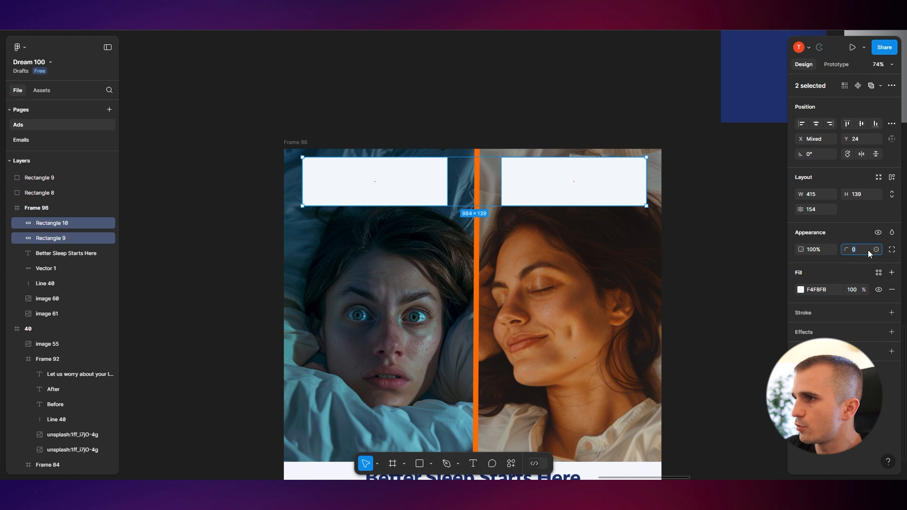
{"action": "left_click_drag", "start_coordinate": [845, 249], "coordinate": [847, 248]}
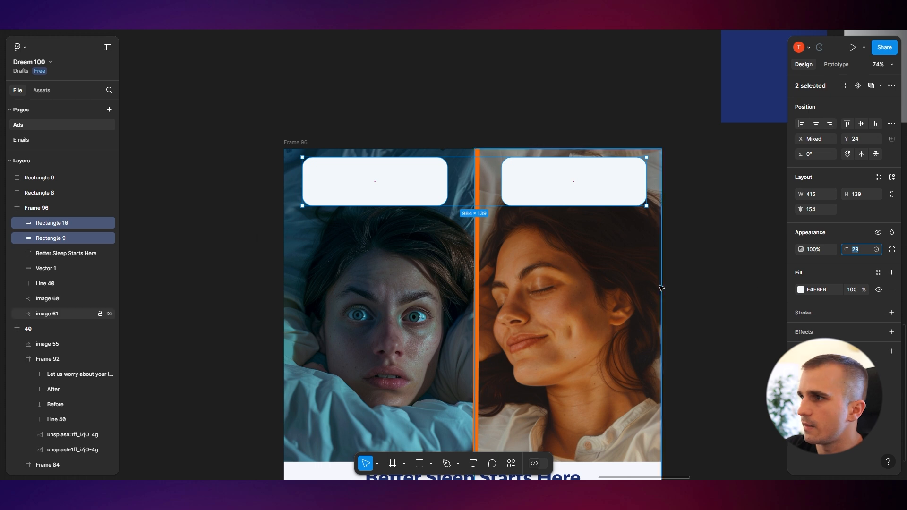
{"action": "type", "text": "30"}
{"action": "left_click", "coordinate": [400, 97]}
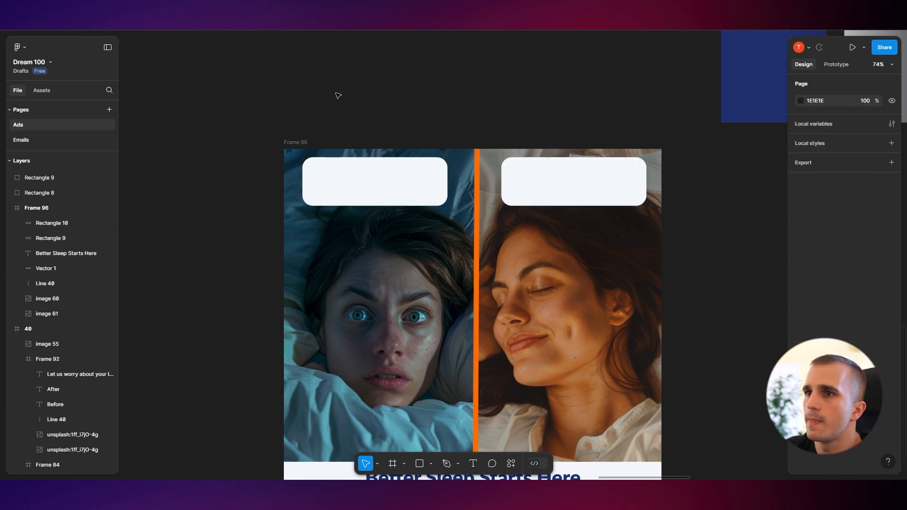
Copy the Before label and Casper logo from the template and paste them centered in the Before rectangle
{"action": "scroll", "coordinate": [239, 208], "scroll_direction": "down", "scroll_amount": 1}
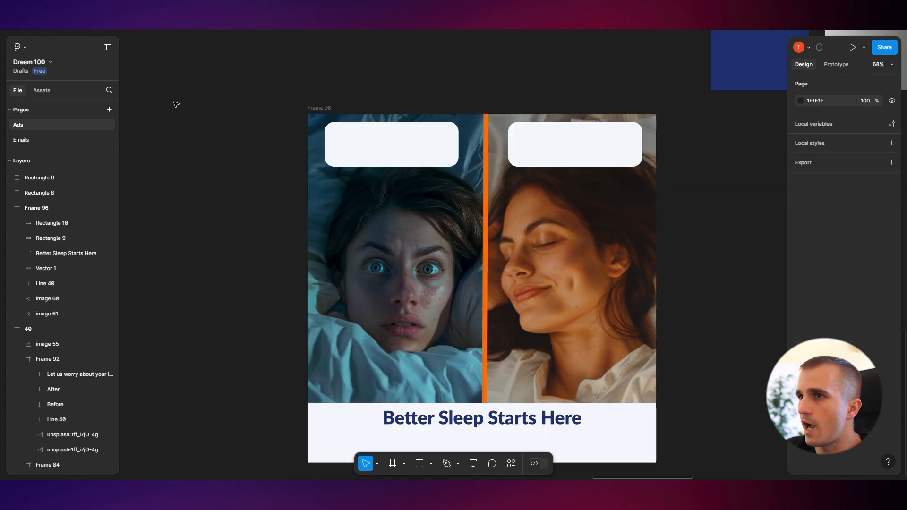
{"action": "scroll", "coordinate": [360, 245], "scroll_direction": "down", "scroll_amount": 2}
{"action": "scroll", "coordinate": [290, 147], "scroll_direction": "up", "scroll_amount": 10}
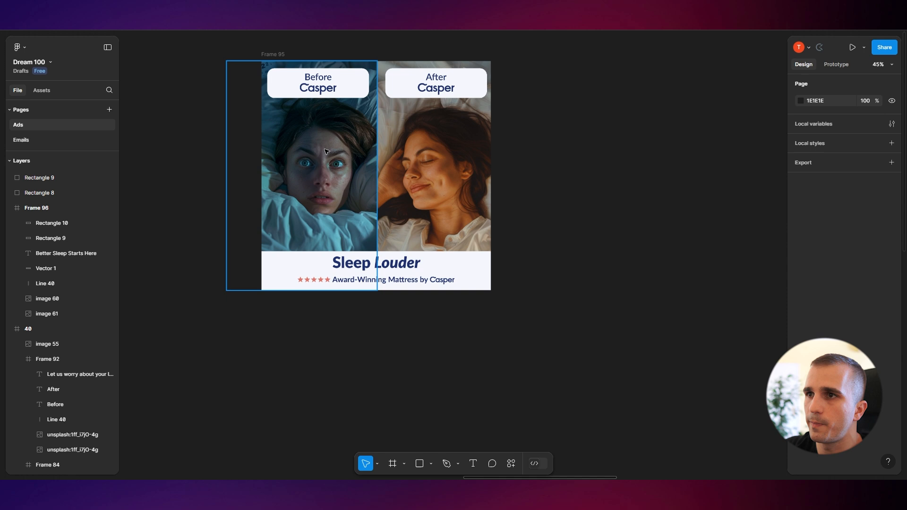
{"action": "left_click", "coordinate": [318, 81]}
{"action": "scroll", "coordinate": [319, 82], "scroll_direction": "up", "scroll_amount": 5}
{"action": "left_click", "coordinate": [320, 81]}
{"action": "left_click", "coordinate": [319, 95], "text": "shift"}
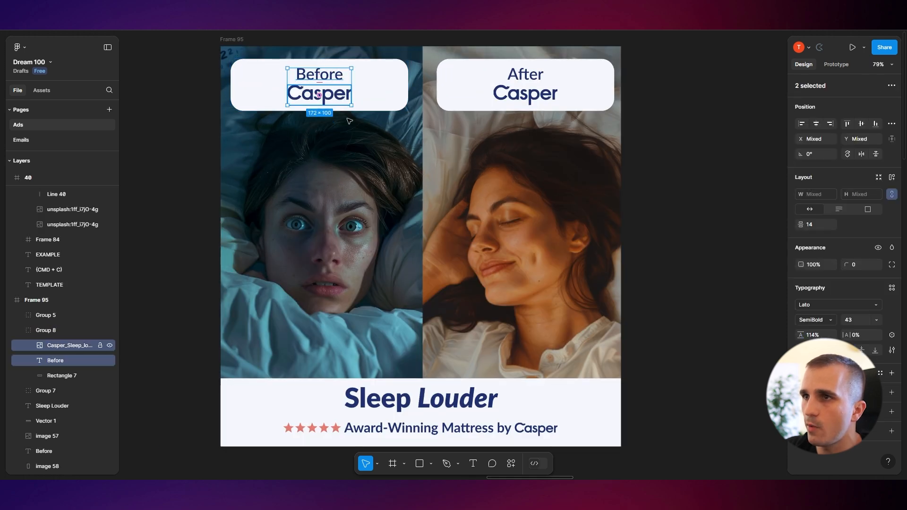
{"action": "left_click_drag", "start_coordinate": [678, 350], "coordinate": [250, 117]}
{"action": "scroll", "coordinate": [609, 317], "scroll_direction": "down", "scroll_amount": 3}
{"action": "left_click_drag", "start_coordinate": [583, 299], "coordinate": [307, 94]}
{"action": "left_click_drag", "start_coordinate": [370, 305], "coordinate": [407, 225]}
{"action": "scroll", "coordinate": [407, 226], "scroll_direction": "up", "scroll_amount": 6}
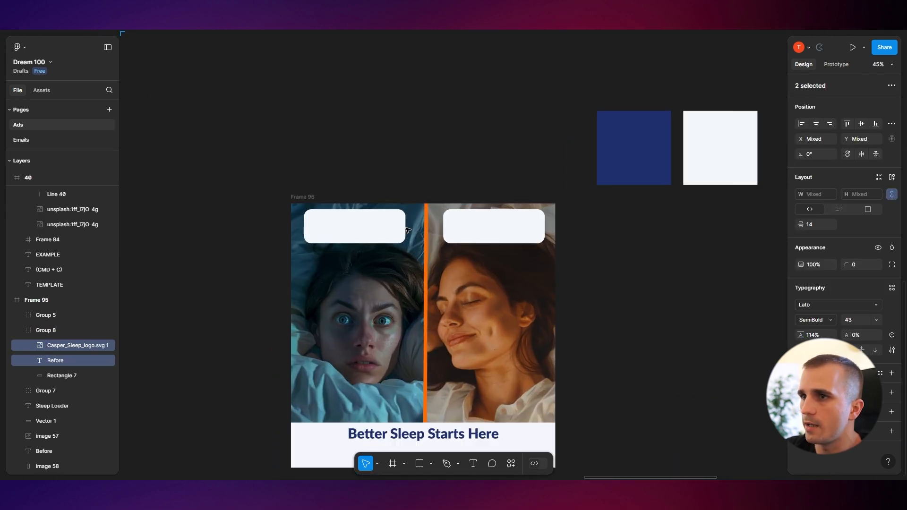
{"action": "left_click", "coordinate": [311, 227]}
{"action": "scroll", "coordinate": [585, 236], "scroll_direction": "left", "scroll_amount": 7}
{"action": "key", "text": "super+v"}
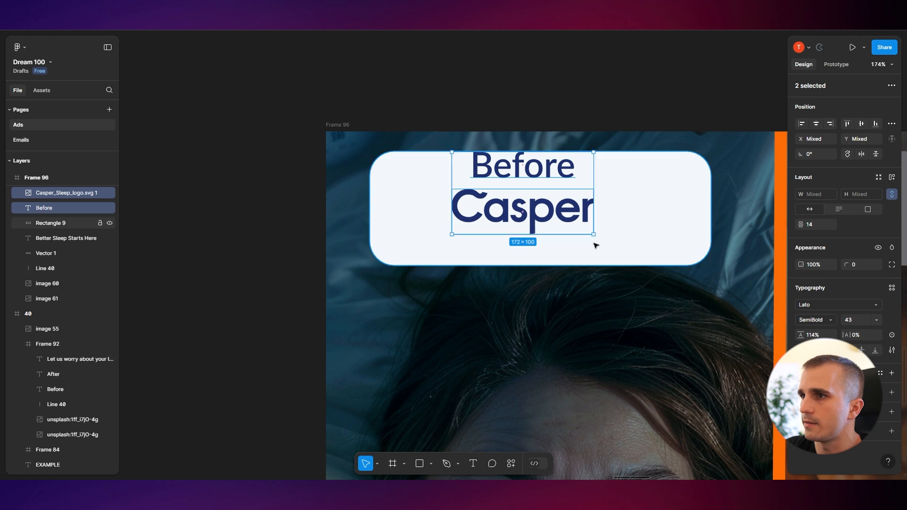
{"action": "left_click", "coordinate": [548, 223], "text": "shift"}
{"action": "left_click", "coordinate": [548, 223]}
{"action": "key", "text": "alt+h"}
Group the Before label with its rectangle and delete the After half's rectangle
{"action": "left_click", "coordinate": [614, 97]}
{"action": "scroll", "coordinate": [613, 98], "scroll_direction": "down", "scroll_amount": 3}
{"action": "left_click_drag", "start_coordinate": [615, 97], "coordinate": [395, 112]}
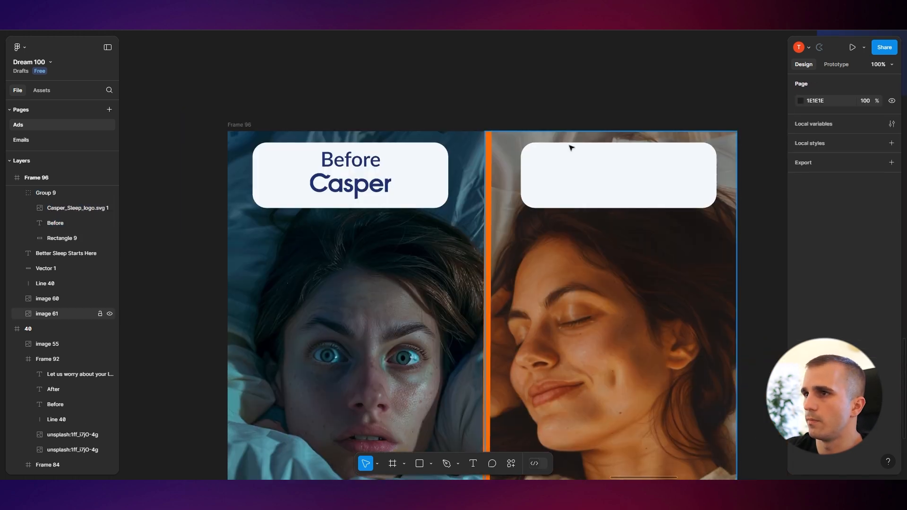
{"action": "left_click", "coordinate": [607, 168]}
{"action": "key", "text": "Delete"}
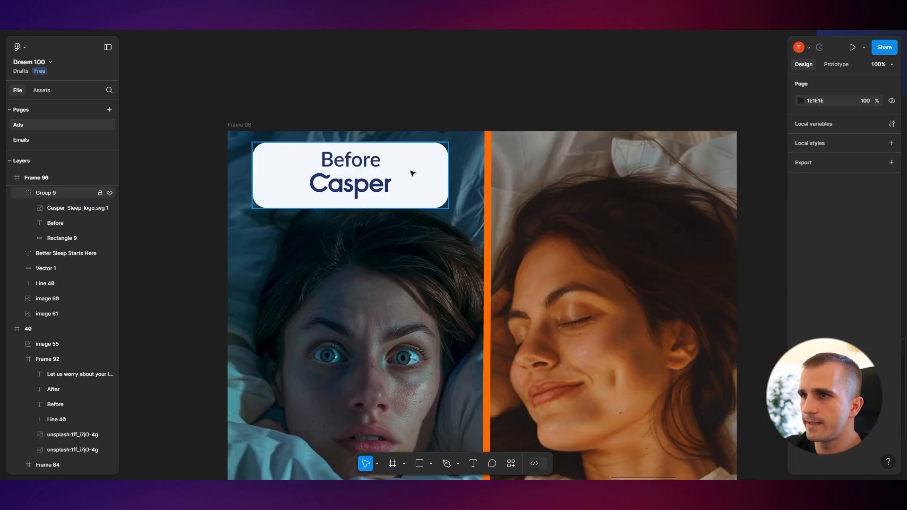
Duplicate the Before label group onto the After half and change its text to After
{"action": "left_click", "coordinate": [367, 181]}
{"action": "left_click_drag", "start_coordinate": [522, 195], "coordinate": [609, 196]}
{"action": "double_click", "coordinate": [620, 163]}
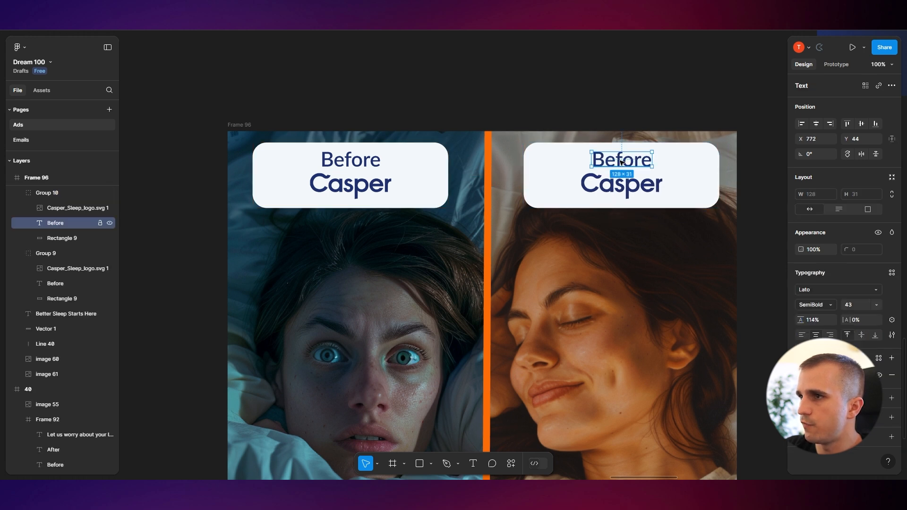
{"action": "double_click", "coordinate": [623, 162]}
{"action": "type", "text": "A"}
{"action": "key", "text": "ctrl+a"}
{"action": "type", "text": "A"}
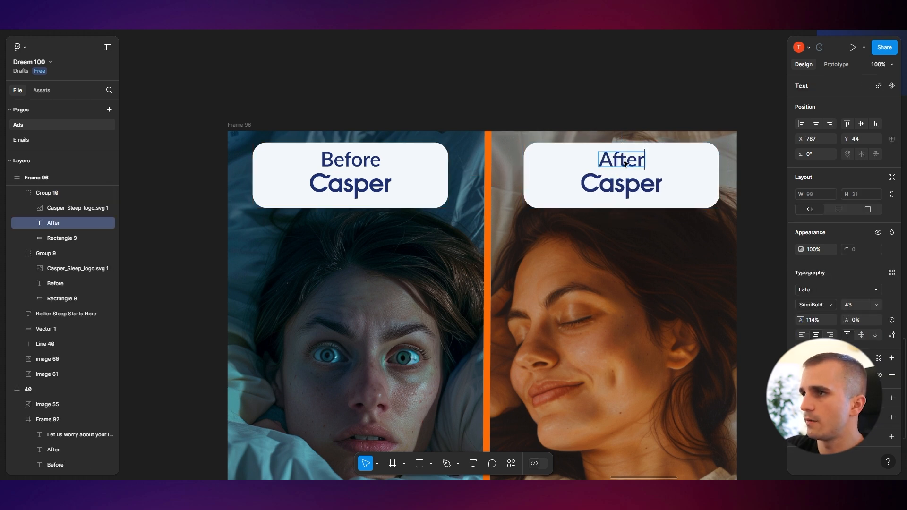
{"action": "left_click_drag", "start_coordinate": [625, 163], "coordinate": [626, 179]}
{"action": "key", "text": "ctrl+z"}
{"action": "left_click", "coordinate": [633, 113]}
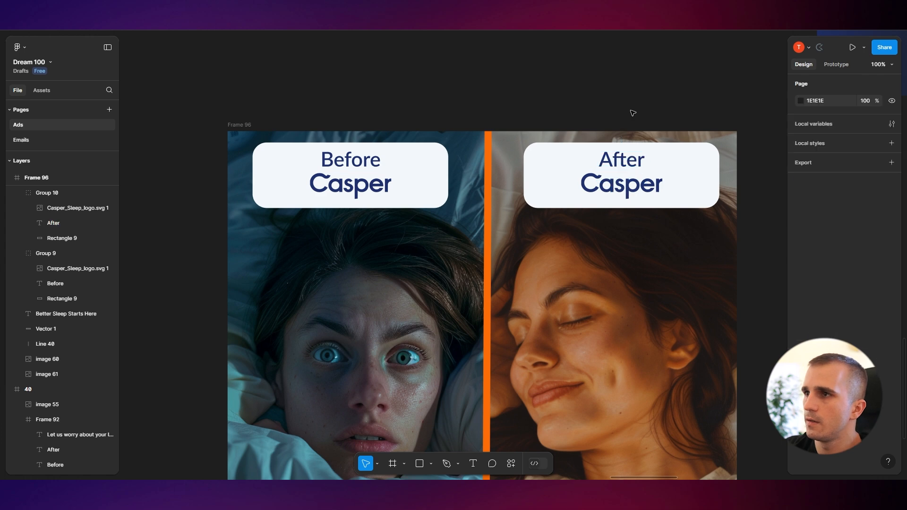
Examine the template's star rating line beneath its headline
{"action": "scroll", "coordinate": [610, 118], "scroll_direction": "down", "scroll_amount": 3}
{"action": "left_click_drag", "start_coordinate": [661, 96], "coordinate": [618, 86]}
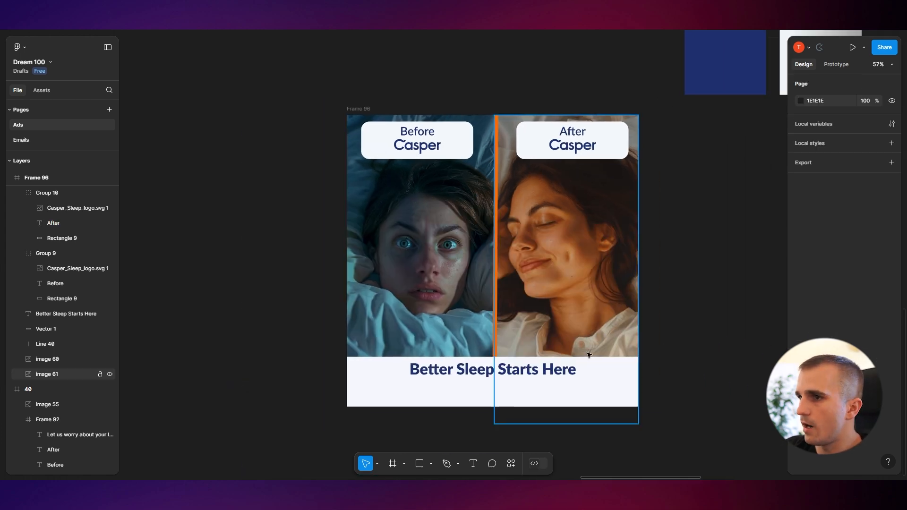
{"action": "left_click_drag", "start_coordinate": [537, 375], "coordinate": [404, 339]}
{"action": "scroll", "coordinate": [404, 339], "scroll_direction": "down", "scroll_amount": 3}
{"action": "left_click_drag", "start_coordinate": [125, 214], "coordinate": [516, 345]}
{"action": "scroll", "coordinate": [395, 271], "scroll_direction": "down", "scroll_amount": 1}
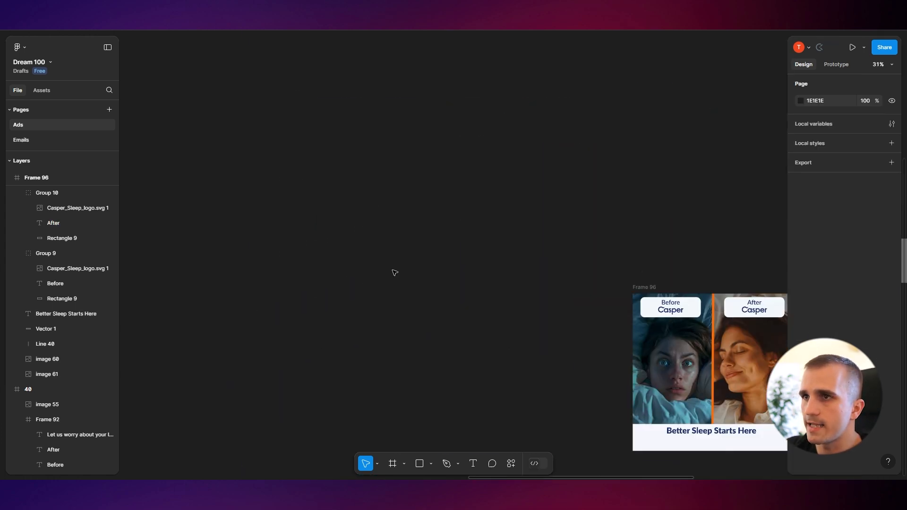
{"action": "left_click_drag", "start_coordinate": [258, 36], "coordinate": [375, 264]}
{"action": "scroll", "coordinate": [406, 272], "scroll_direction": "up", "scroll_amount": 4}
{"action": "scroll", "coordinate": [304, 202], "scroll_direction": "down", "scroll_amount": 2}
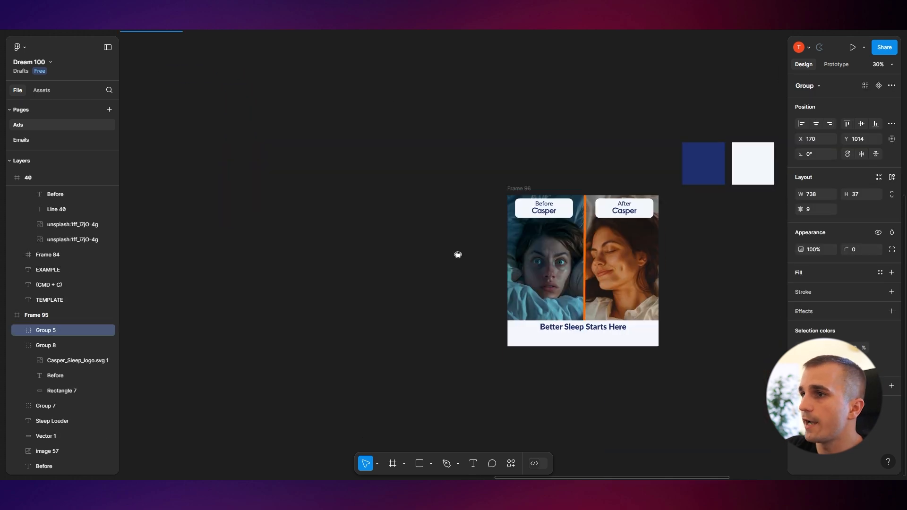
{"action": "scroll", "coordinate": [619, 222], "scroll_direction": "up", "scroll_amount": 3}
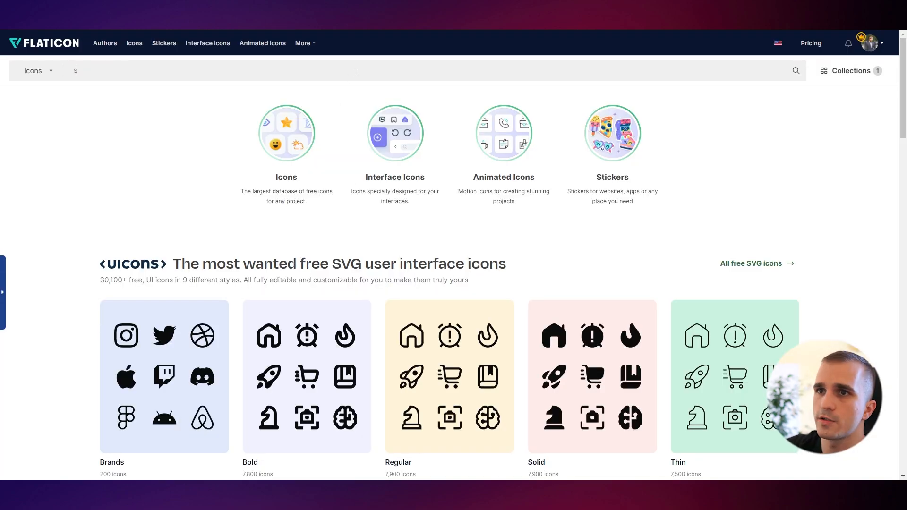
Switch to Flaticon, search for star icons, and copy a solid black star to the clipboard
{"action": "key", "text": "Return"}
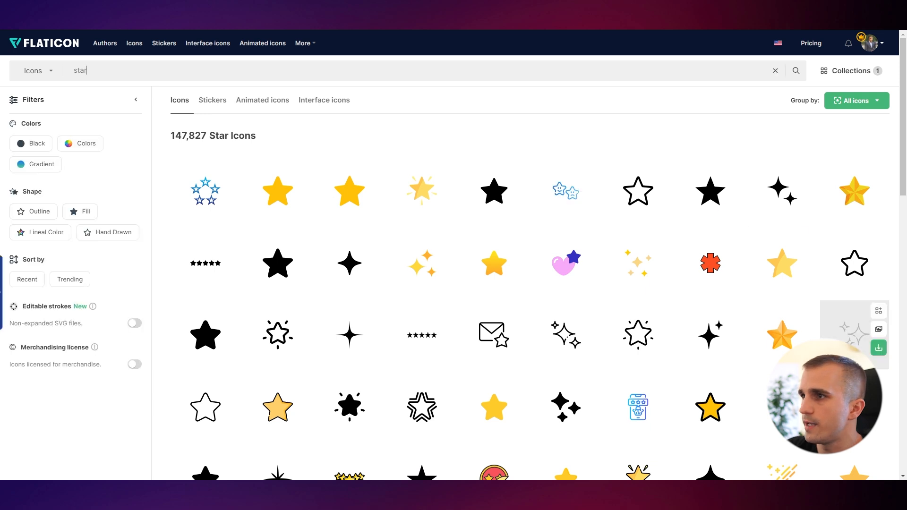
{"action": "left_click", "coordinate": [735, 203]}
{"action": "left_click", "coordinate": [707, 240]}
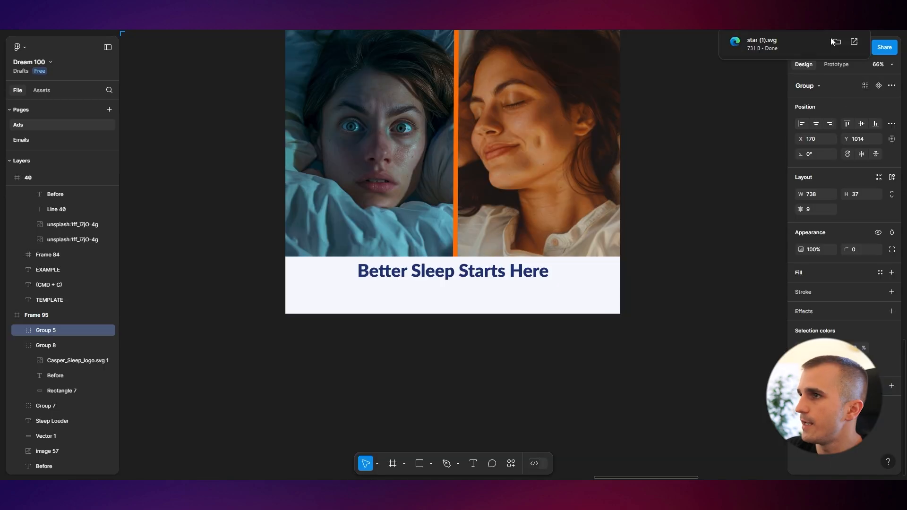
Paste the star below the headline and make five copies tidied into an evenly spaced row
{"action": "left_click_drag", "start_coordinate": [761, 43], "coordinate": [384, 291]}
{"action": "left_click_drag", "start_coordinate": [465, 368], "coordinate": [364, 300]}
{"action": "scroll", "coordinate": [385, 296], "scroll_direction": "up", "scroll_amount": 4}
{"action": "left_click_drag", "start_coordinate": [364, 301], "coordinate": [370, 301], "text": "alt"}
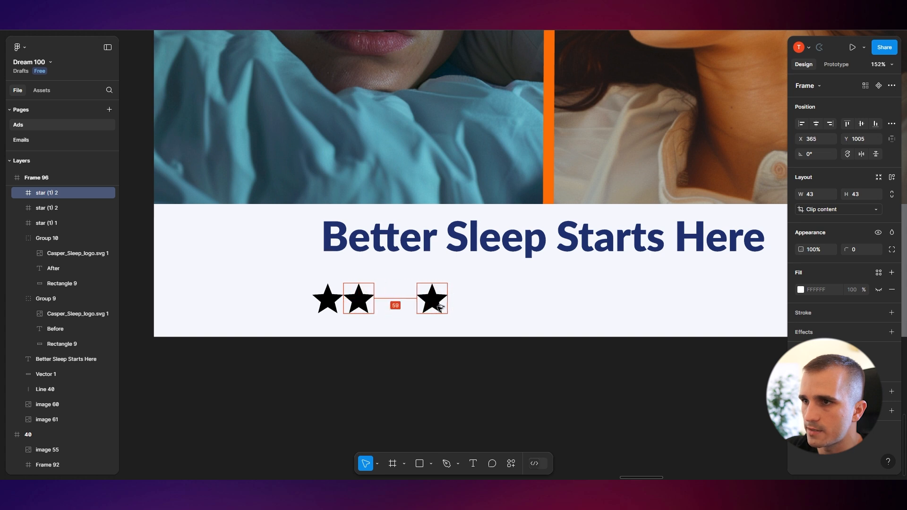
{"action": "left_click_drag", "start_coordinate": [439, 307], "coordinate": [489, 306], "text": "alt"}
{"action": "left_click", "coordinate": [449, 303], "text": "shift"}
{"action": "left_click", "coordinate": [407, 303], "text": "shift"}
{"action": "left_click", "coordinate": [369, 303], "text": "shift"}
{"action": "left_click", "coordinate": [330, 302], "text": "shift"}
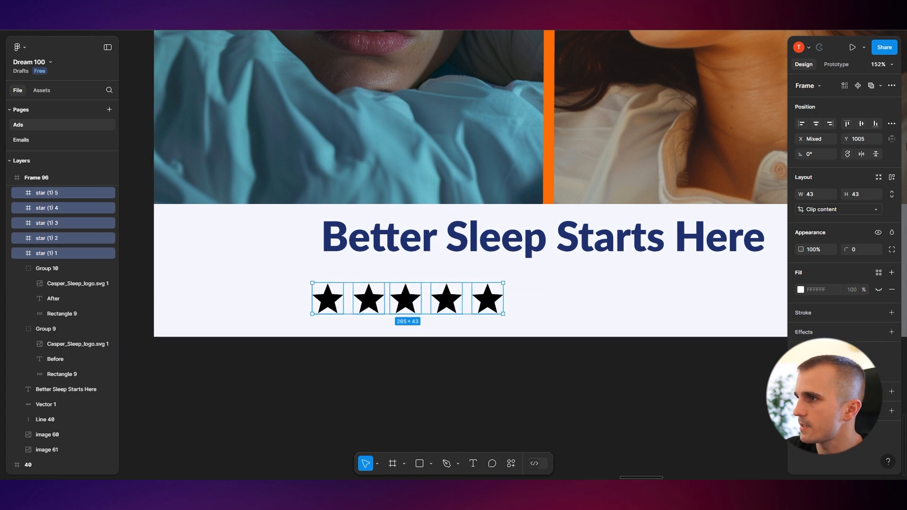
{"action": "left_click", "coordinate": [891, 123]}
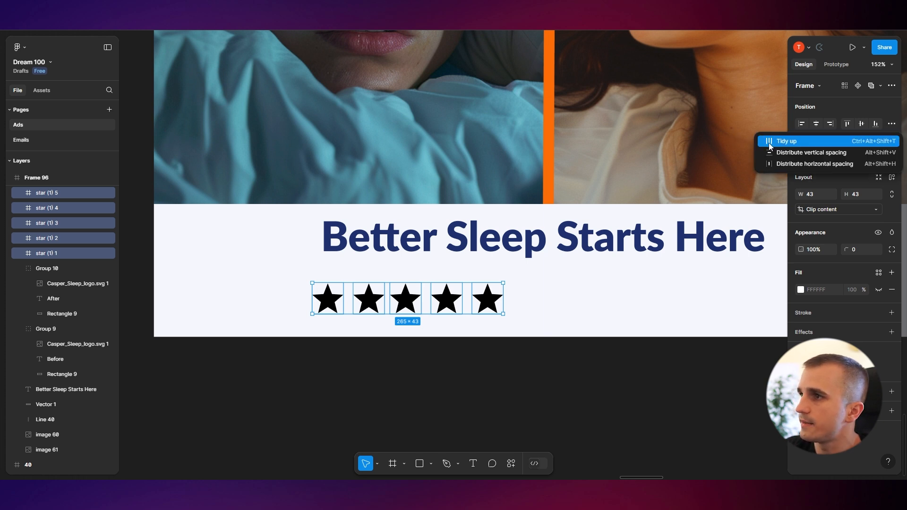
{"action": "left_click", "coordinate": [793, 142]}
Select all five stars and group them
{"action": "left_click", "coordinate": [450, 344]}
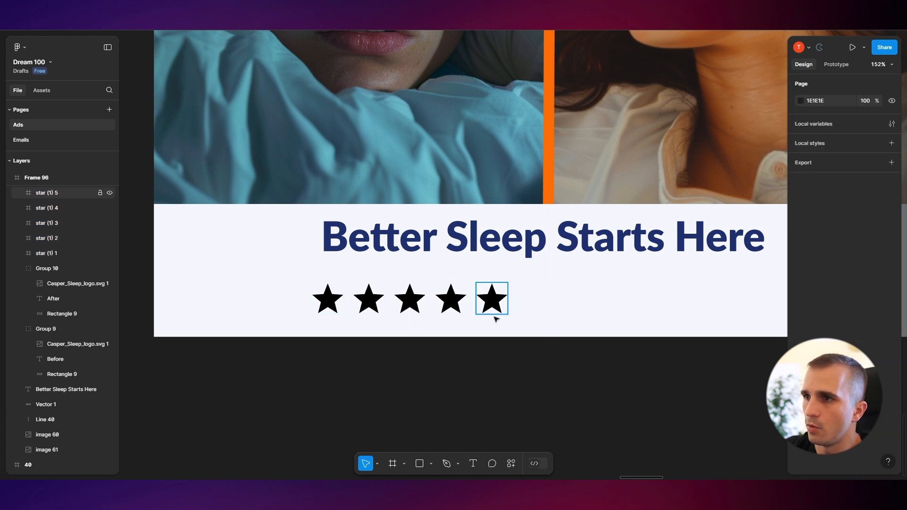
{"action": "scroll", "coordinate": [575, 390], "scroll_direction": "down", "scroll_amount": 3}
{"action": "scroll", "coordinate": [575, 390], "scroll_direction": "right", "scroll_amount": 2}
{"action": "left_click", "coordinate": [476, 322]}
{"action": "scroll", "coordinate": [475, 322], "scroll_direction": "up", "scroll_amount": 5}
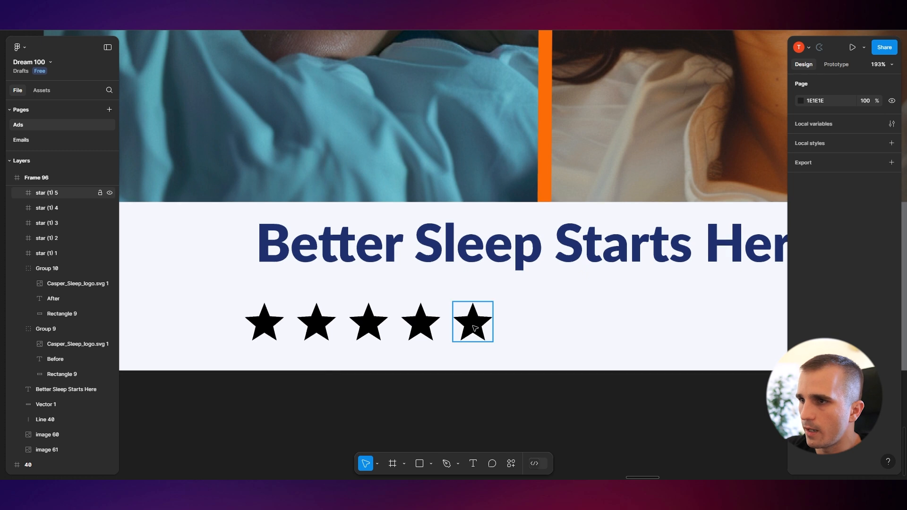
{"action": "left_click", "coordinate": [424, 327], "text": "shift"}
{"action": "left_click", "coordinate": [368, 327], "text": "shift"}
{"action": "key", "text": "ctrl+g"}
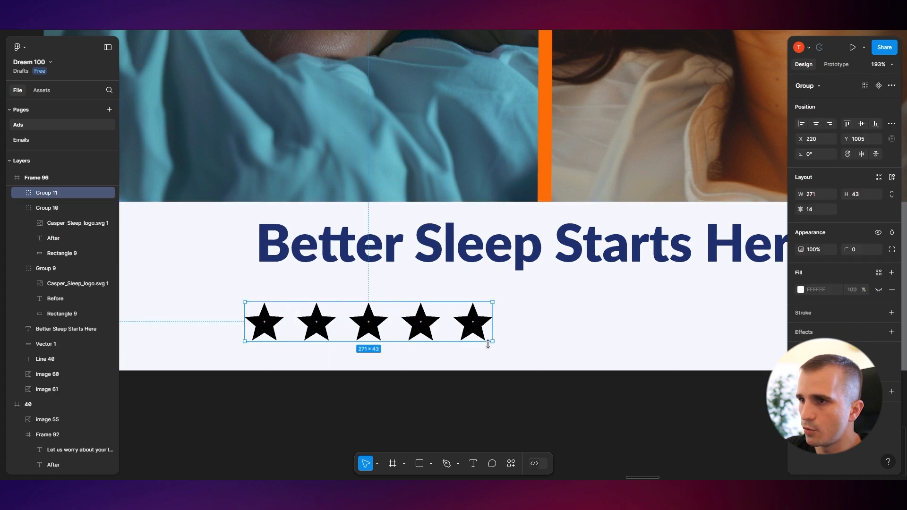
Scale the star group down to about 167 × 31 and tighten the spacing between the stars
{"action": "left_click_drag", "start_coordinate": [493, 341], "coordinate": [424, 330]}
{"action": "left_click", "coordinate": [367, 428]}
{"action": "scroll", "coordinate": [367, 359], "scroll_direction": "up", "scroll_amount": 2}
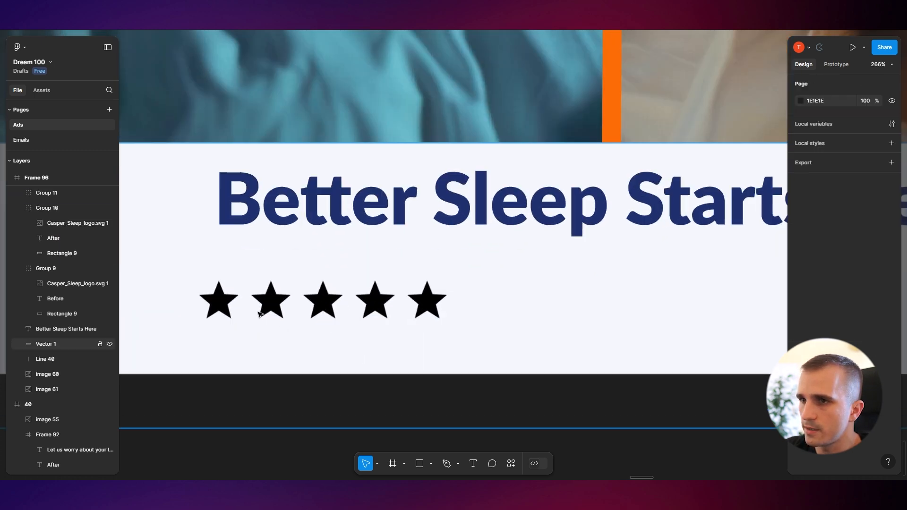
{"action": "double_click", "coordinate": [280, 303]}
{"action": "left_click_drag", "start_coordinate": [281, 304], "coordinate": [305, 306]}
{"action": "left_click_drag", "start_coordinate": [375, 310], "coordinate": [347, 309]}
{"action": "left_click_drag", "start_coordinate": [427, 307], "coordinate": [390, 308]}
{"action": "left_click", "coordinate": [376, 404]}
{"action": "scroll", "coordinate": [374, 398], "scroll_direction": "down", "scroll_amount": 1}
{"action": "left_click", "coordinate": [348, 306]}
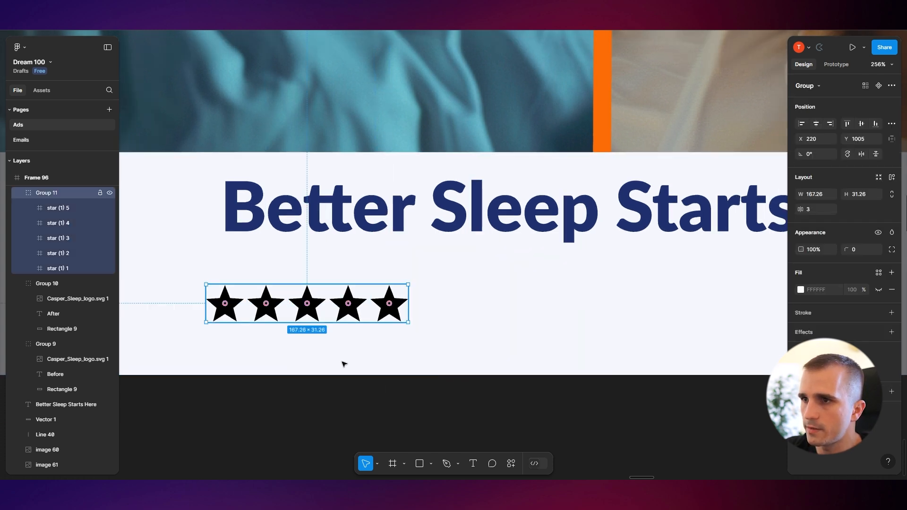
Sample the colour of the review stars on Casper's website with the ColorPick extension
{"action": "scroll", "coordinate": [661, 348], "scroll_direction": "down", "scroll_amount": 3}
{"action": "left_click", "coordinate": [801, 368]}
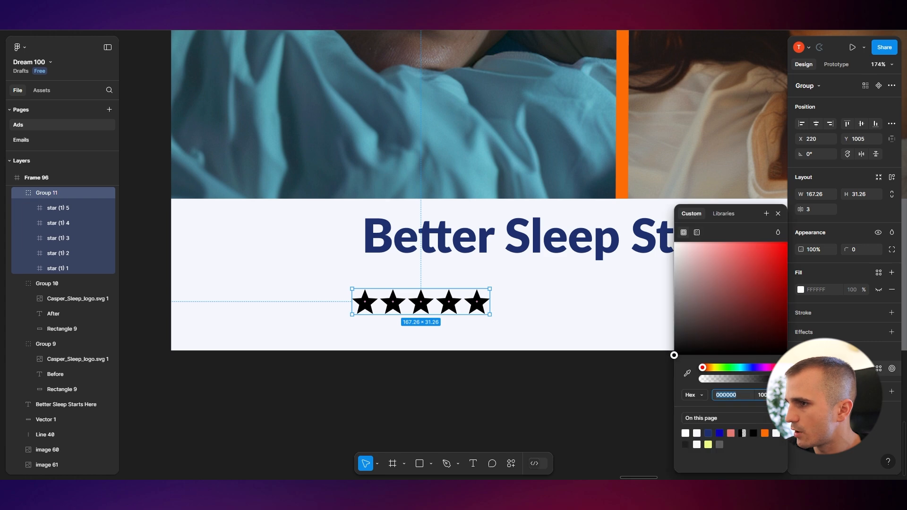
{"action": "left_click", "coordinate": [526, 426]}
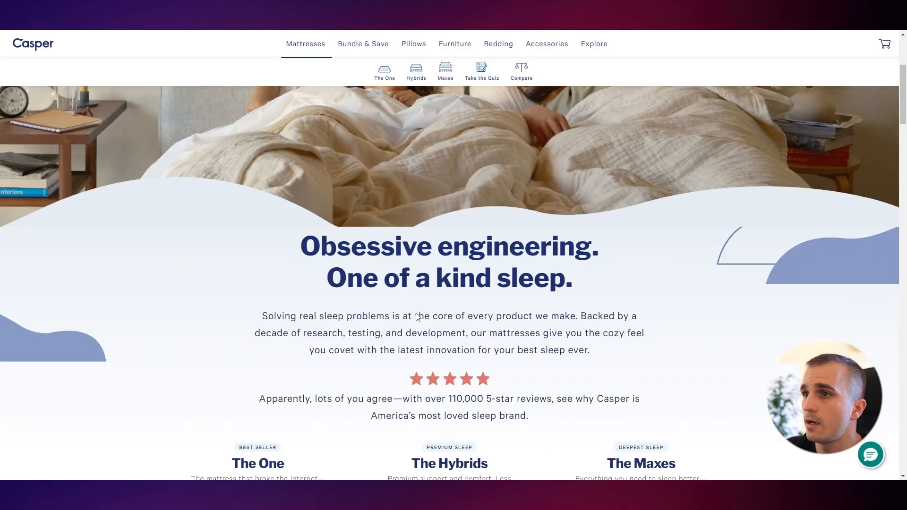
{"action": "scroll", "coordinate": [429, 291], "scroll_direction": "up", "scroll_amount": 5}
{"action": "scroll", "coordinate": [429, 291], "scroll_direction": "down", "scroll_amount": 4}
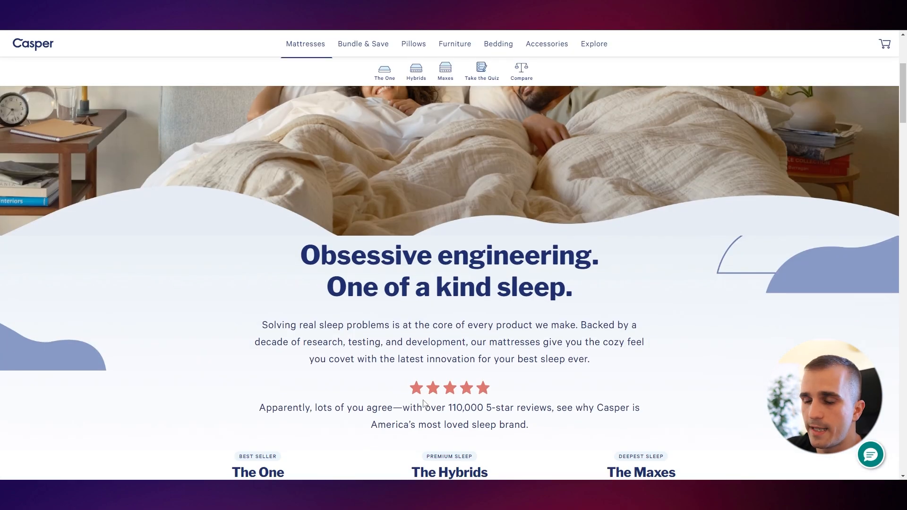
{"action": "scroll", "coordinate": [423, 396], "scroll_direction": "down", "scroll_amount": 1}
{"action": "scroll", "coordinate": [505, 331], "scroll_direction": "down", "scroll_amount": 1}
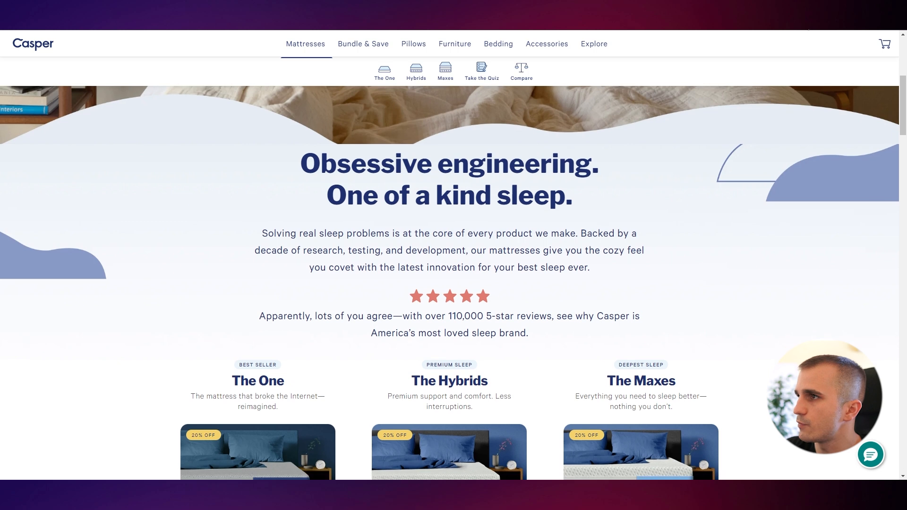
{"action": "left_click", "coordinate": [803, 22]}
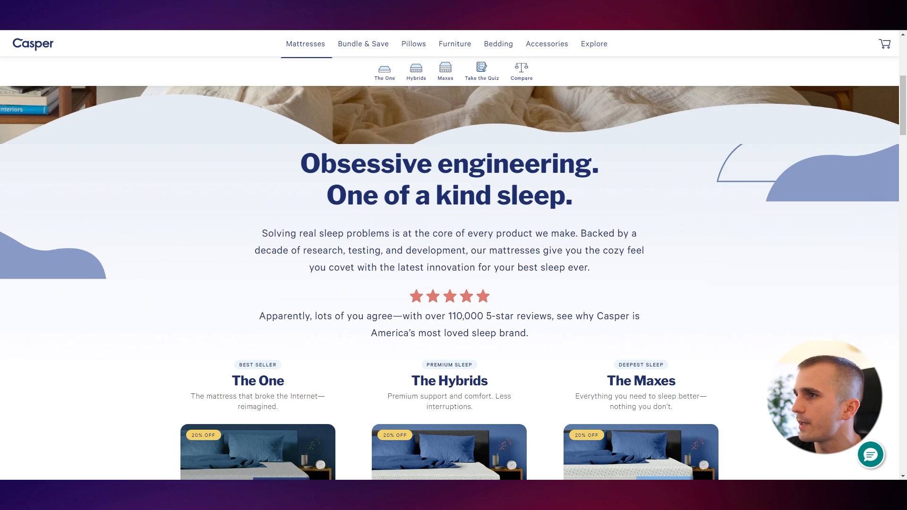
{"action": "left_click", "coordinate": [418, 296]}
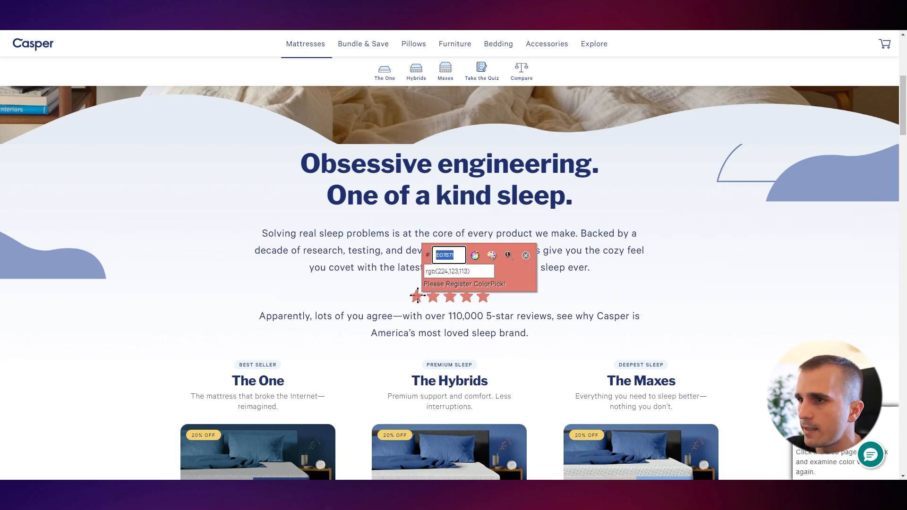
Fill the star group with the coral colour picked from the coral swatch beside the ad
{"action": "key", "text": "alt+Tab"}
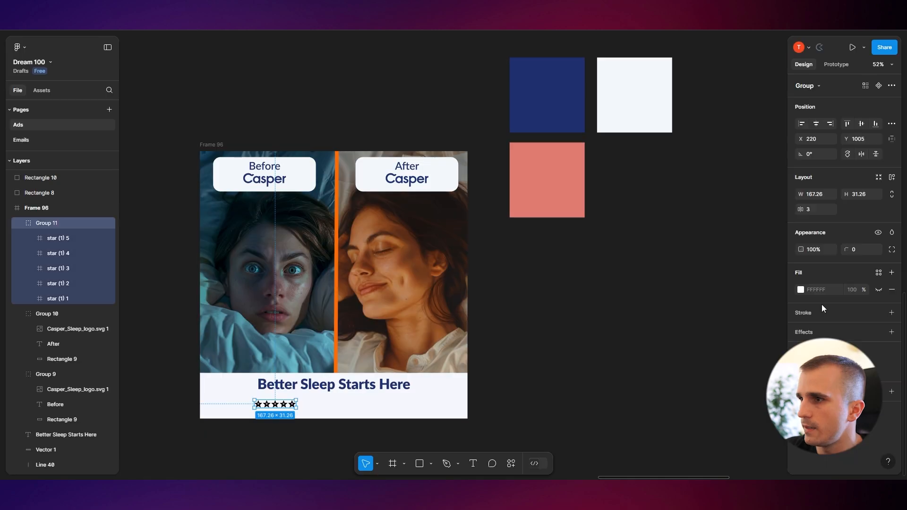
{"action": "left_click", "coordinate": [800, 290]}
{"action": "left_click", "coordinate": [687, 373]}
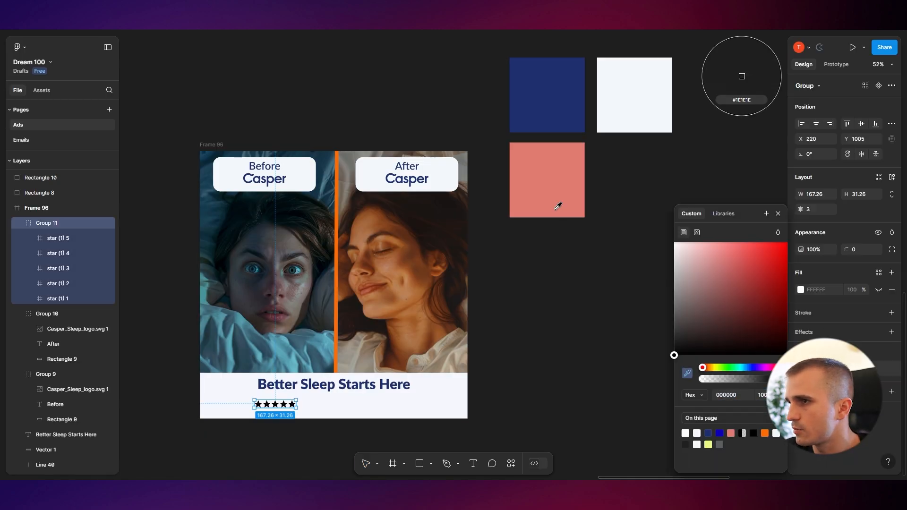
{"action": "left_click", "coordinate": [559, 204]}
Copy the stars-and-'Award-Winning Mattress by Casper' tagline from the Sleep Louder ad and paste it under the headline
{"action": "left_click", "coordinate": [522, 403]}
{"action": "left_click_drag", "start_coordinate": [326, 265], "coordinate": [405, 379]}
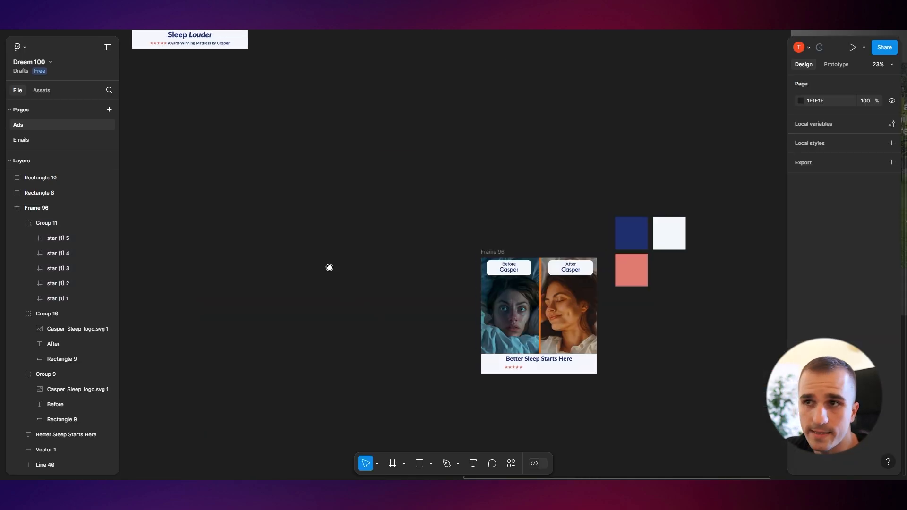
{"action": "scroll", "coordinate": [309, 231], "scroll_direction": "up", "scroll_amount": 5}
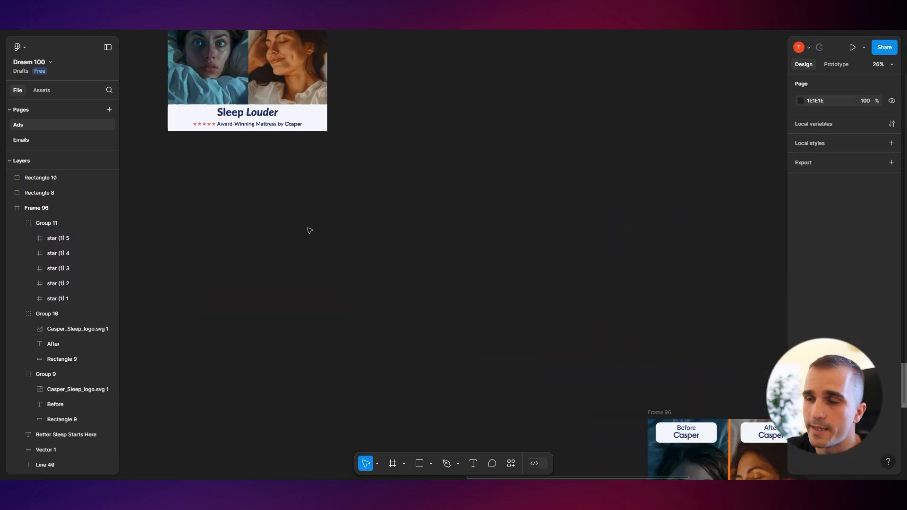
{"action": "left_click_drag", "start_coordinate": [232, 111], "coordinate": [384, 284]}
{"action": "double_click", "coordinate": [366, 176]}
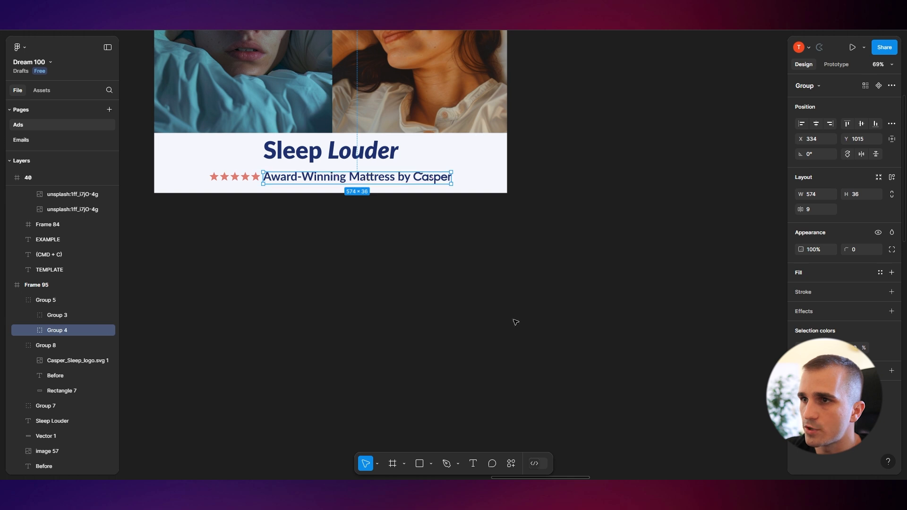
{"action": "scroll", "coordinate": [580, 369], "scroll_direction": "down", "scroll_amount": 4}
{"action": "left_click_drag", "start_coordinate": [514, 296], "coordinate": [287, 146]}
{"action": "scroll", "coordinate": [366, 214], "scroll_direction": "up", "scroll_amount": 3}
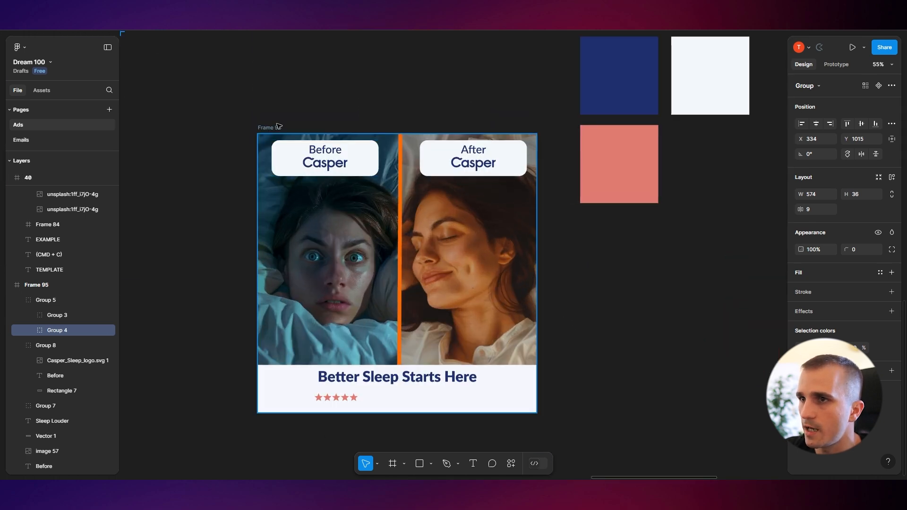
{"action": "left_click", "coordinate": [451, 396]}
{"action": "left_click_drag", "start_coordinate": [450, 360], "coordinate": [436, 269]}
{"action": "key", "text": "ctrl+v"}
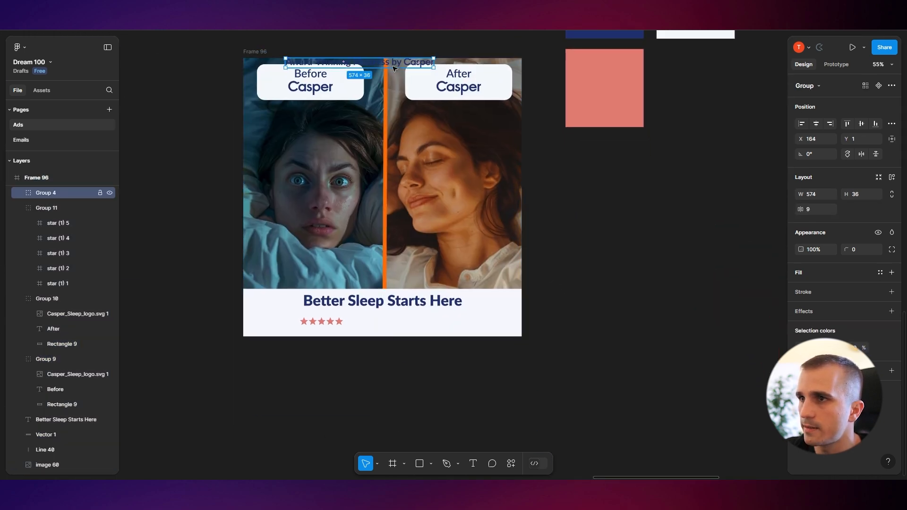
{"action": "left_click_drag", "start_coordinate": [395, 66], "coordinate": [451, 324]}
Nudge the star tagline slightly lower beneath the headline
{"action": "scroll", "coordinate": [423, 336], "scroll_direction": "up", "scroll_amount": 2}
{"action": "scroll", "coordinate": [422, 337], "scroll_direction": "up", "scroll_amount": 3}
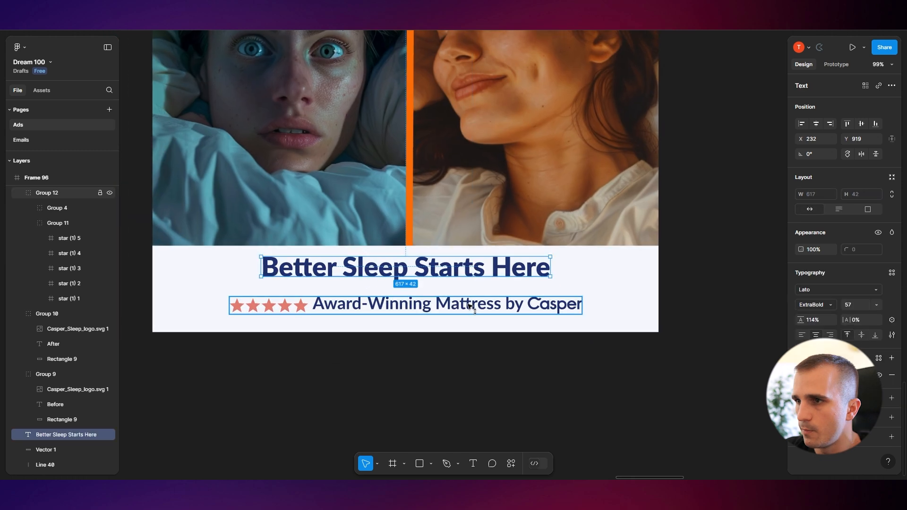
{"action": "left_click_drag", "start_coordinate": [474, 305], "coordinate": [474, 308]}
Enlarge the headline to font size 65 and nudge the headline and tagline slightly lower
{"action": "left_click", "coordinate": [475, 271]}
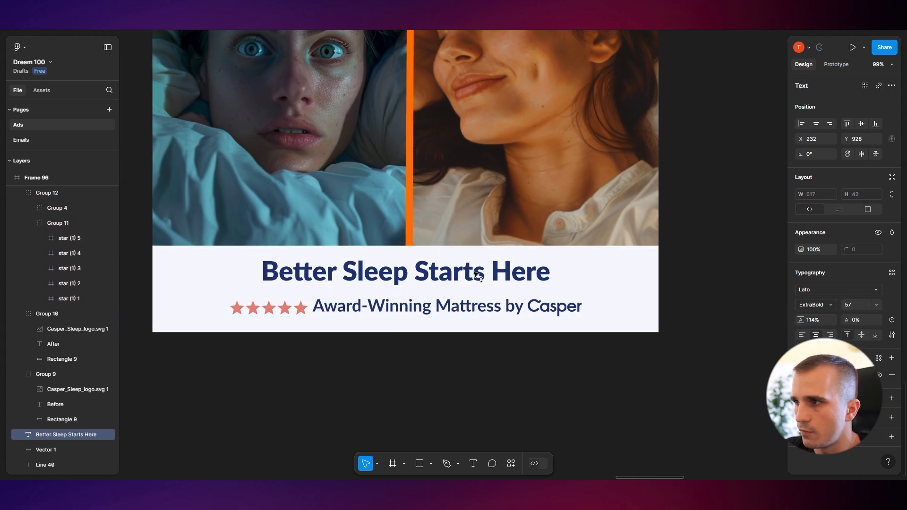
{"action": "left_click_drag", "start_coordinate": [860, 304], "coordinate": [867, 305]}
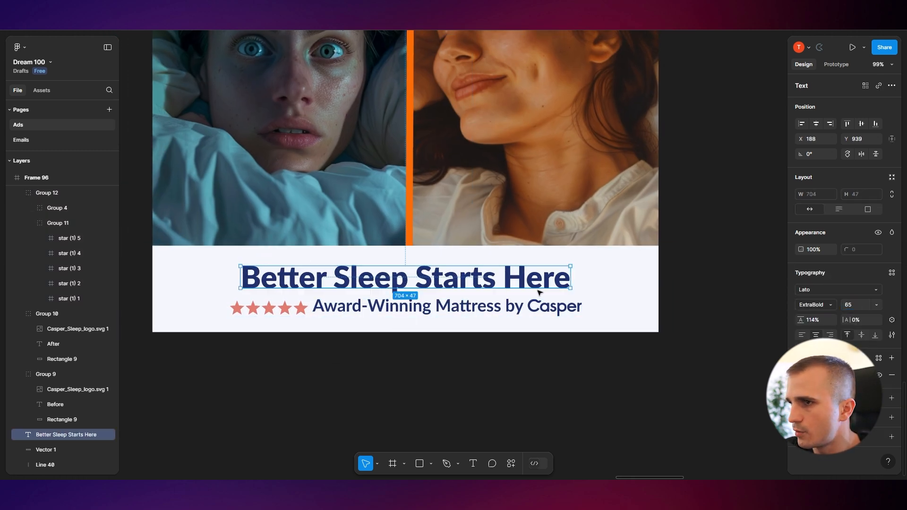
{"action": "left_click_drag", "start_coordinate": [485, 310], "coordinate": [486, 314]}
{"action": "left_click_drag", "start_coordinate": [491, 275], "coordinate": [492, 280]}
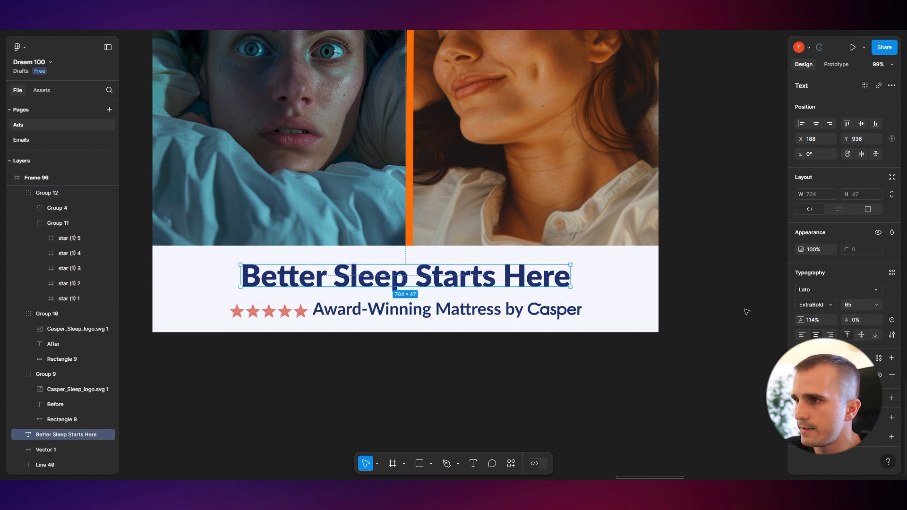
Delete the orange divider line between the before and after images
{"action": "left_click", "coordinate": [745, 309]}
{"action": "scroll", "coordinate": [744, 309], "scroll_direction": "down", "scroll_amount": 4}
{"action": "left_click_drag", "start_coordinate": [744, 309], "coordinate": [534, 366]}
{"action": "scroll", "coordinate": [529, 352], "scroll_direction": "up", "scroll_amount": 1}
{"action": "scroll", "coordinate": [529, 352], "scroll_direction": "left", "scroll_amount": 2}
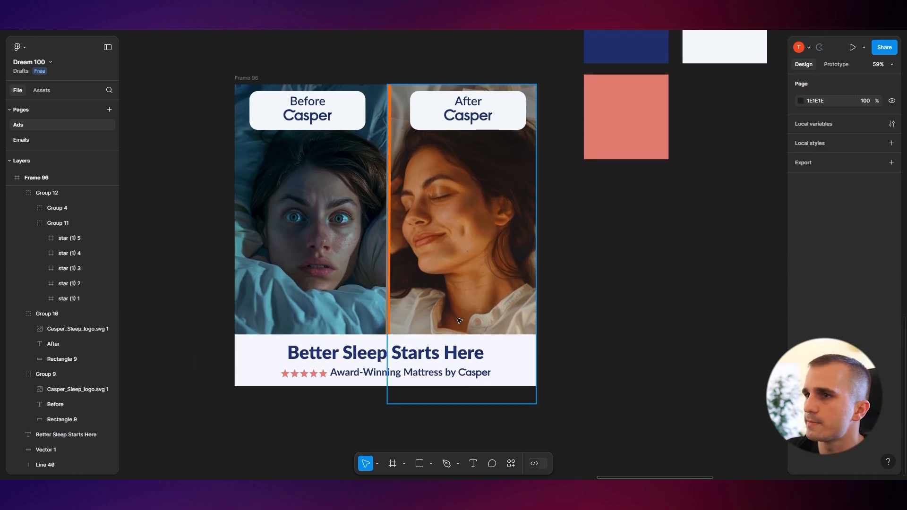
{"action": "left_click", "coordinate": [390, 242]}
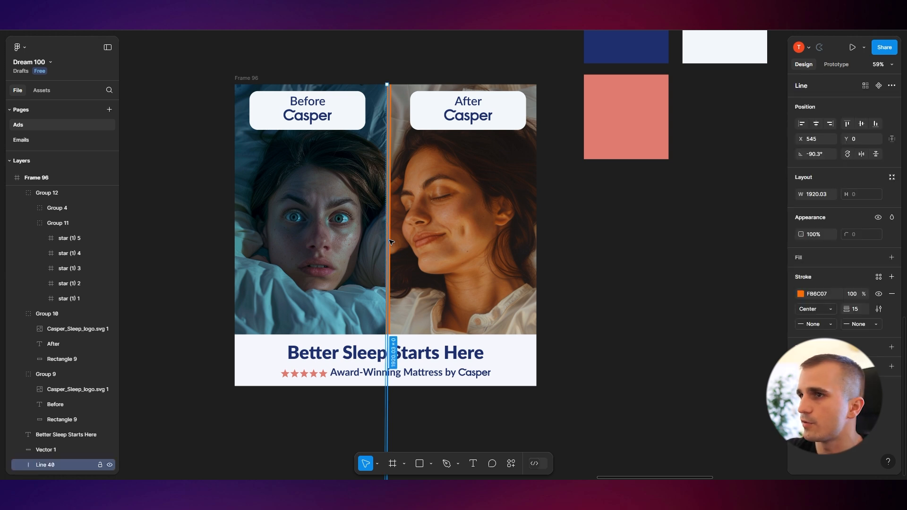
{"action": "key", "text": "Delete"}
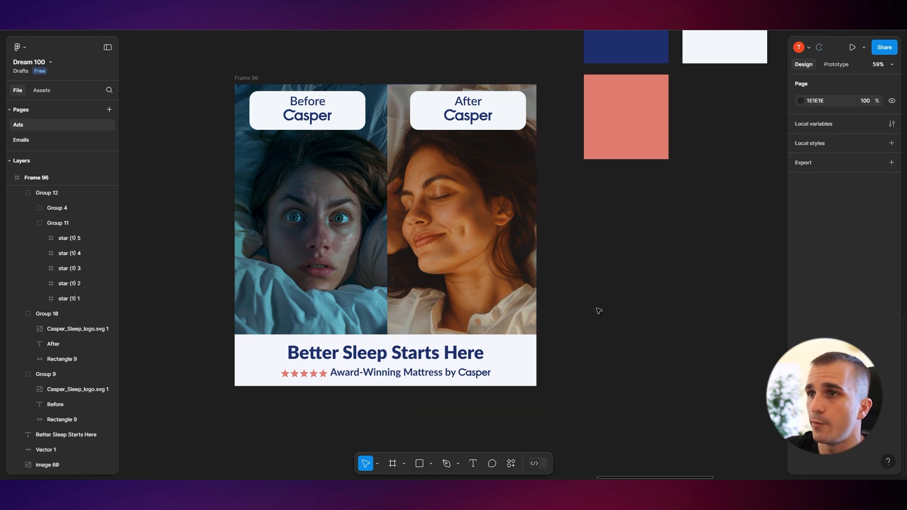
Shift the finished ad frame slightly left on the canvas
{"action": "left_click_drag", "start_coordinate": [602, 287], "coordinate": [628, 288]}
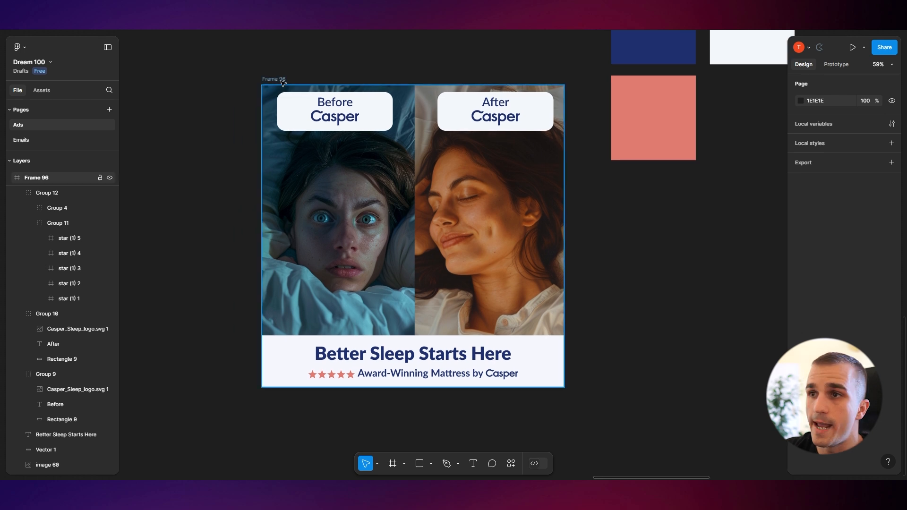
{"action": "left_click_drag", "start_coordinate": [278, 80], "coordinate": [252, 80]}
{"action": "left_click", "coordinate": [574, 255]}
{"action": "left_click_drag", "start_coordinate": [575, 255], "coordinate": [588, 258]}
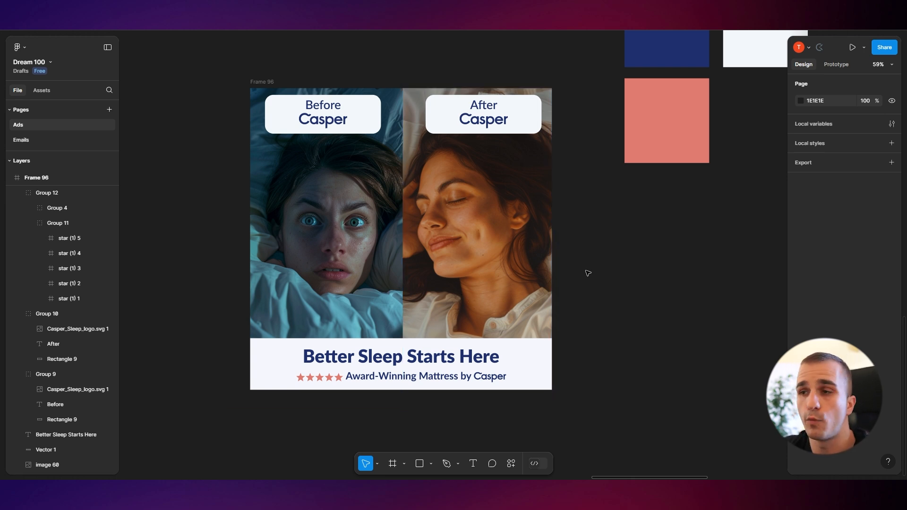
{"action": "scroll", "coordinate": [588, 273], "scroll_direction": "up", "scroll_amount": 1}
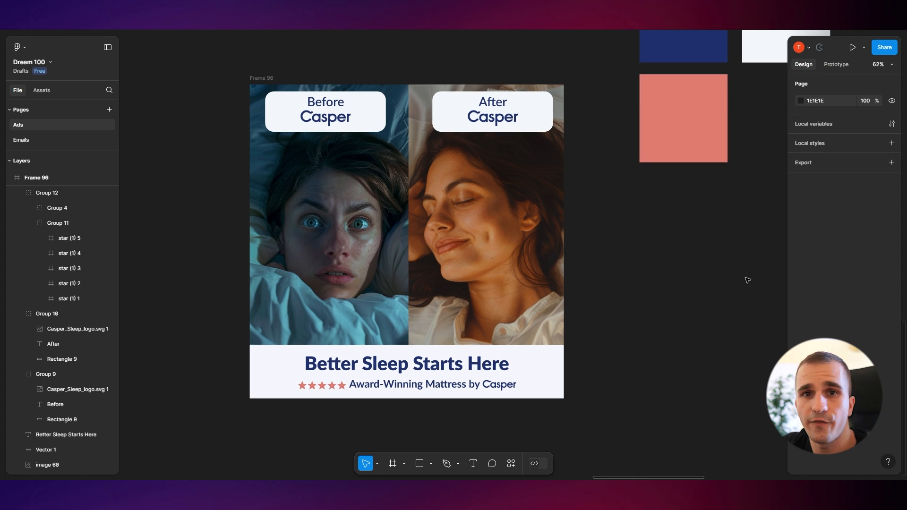